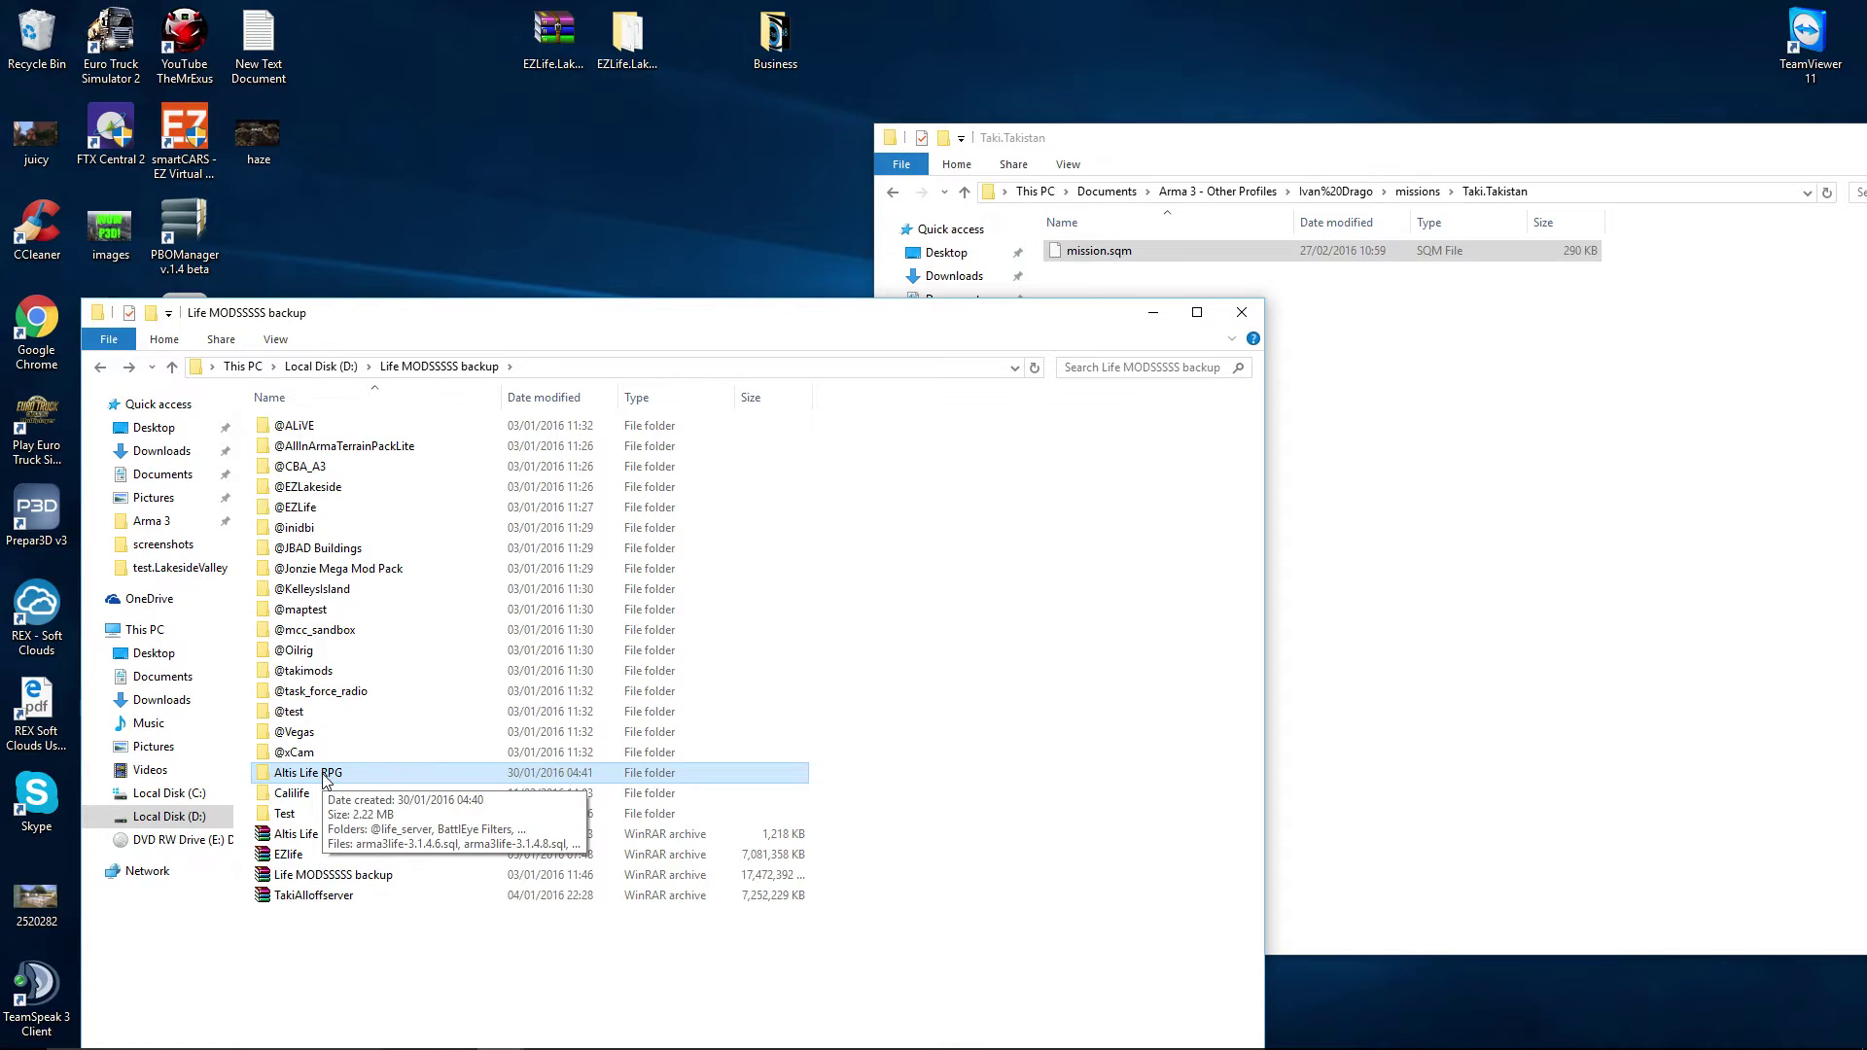
{"action": "double_click", "coordinate": [324, 774]}
{"action": "double_click", "coordinate": [301, 467]}
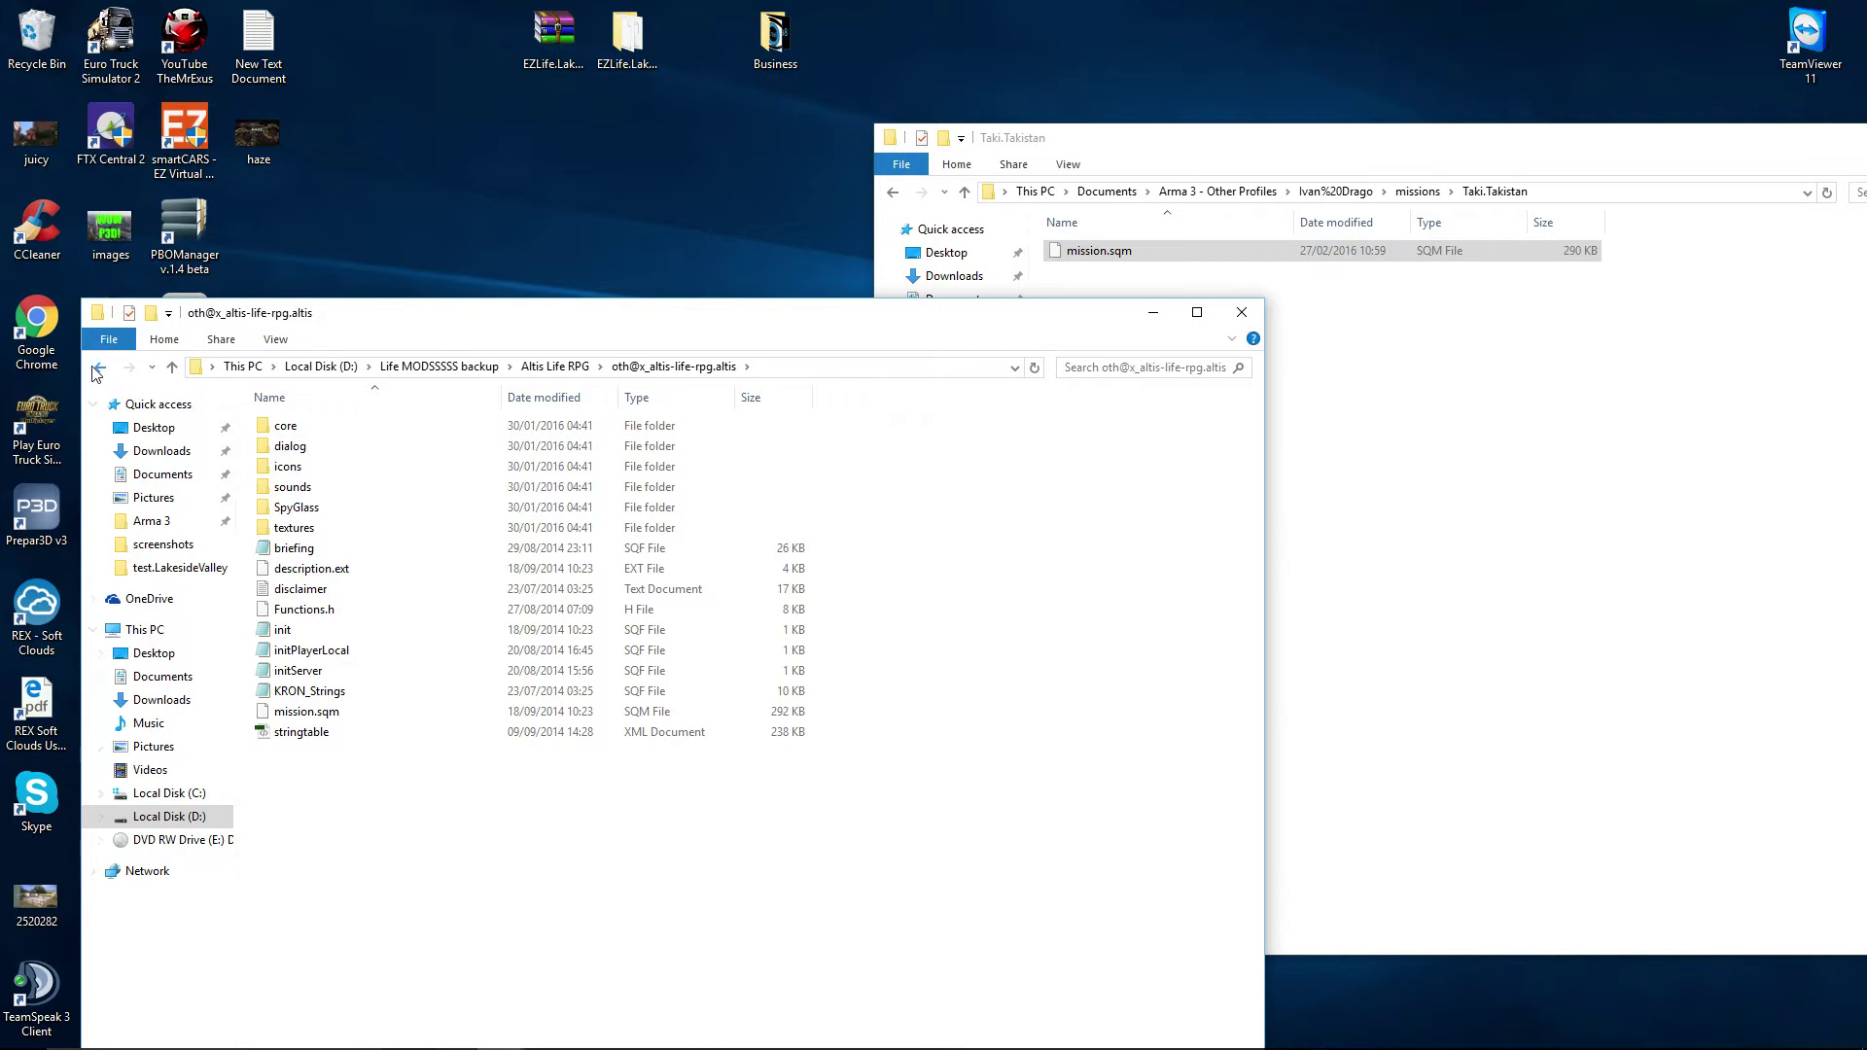
{"action": "left_click", "coordinate": [95, 370]}
{"action": "right_click", "coordinate": [312, 470]}
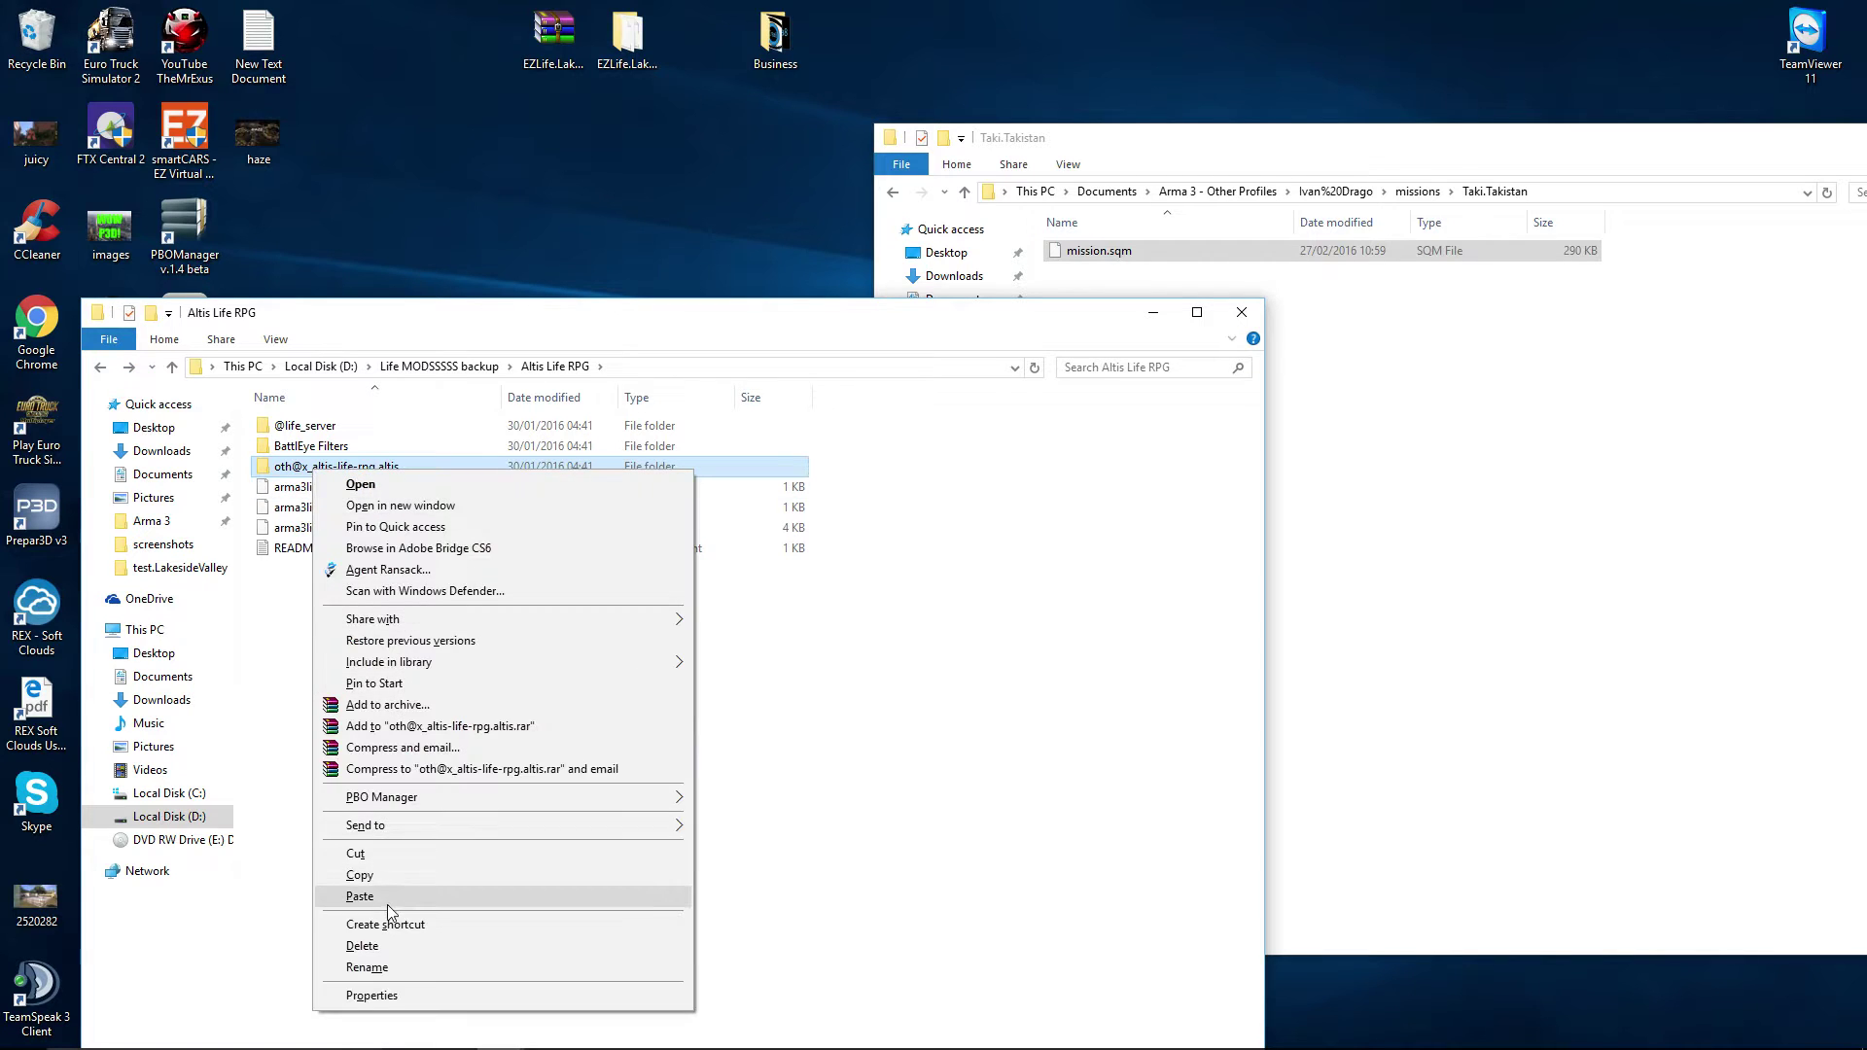
{"action": "left_click", "coordinate": [387, 876]}
{"action": "left_click", "coordinate": [1242, 312]}
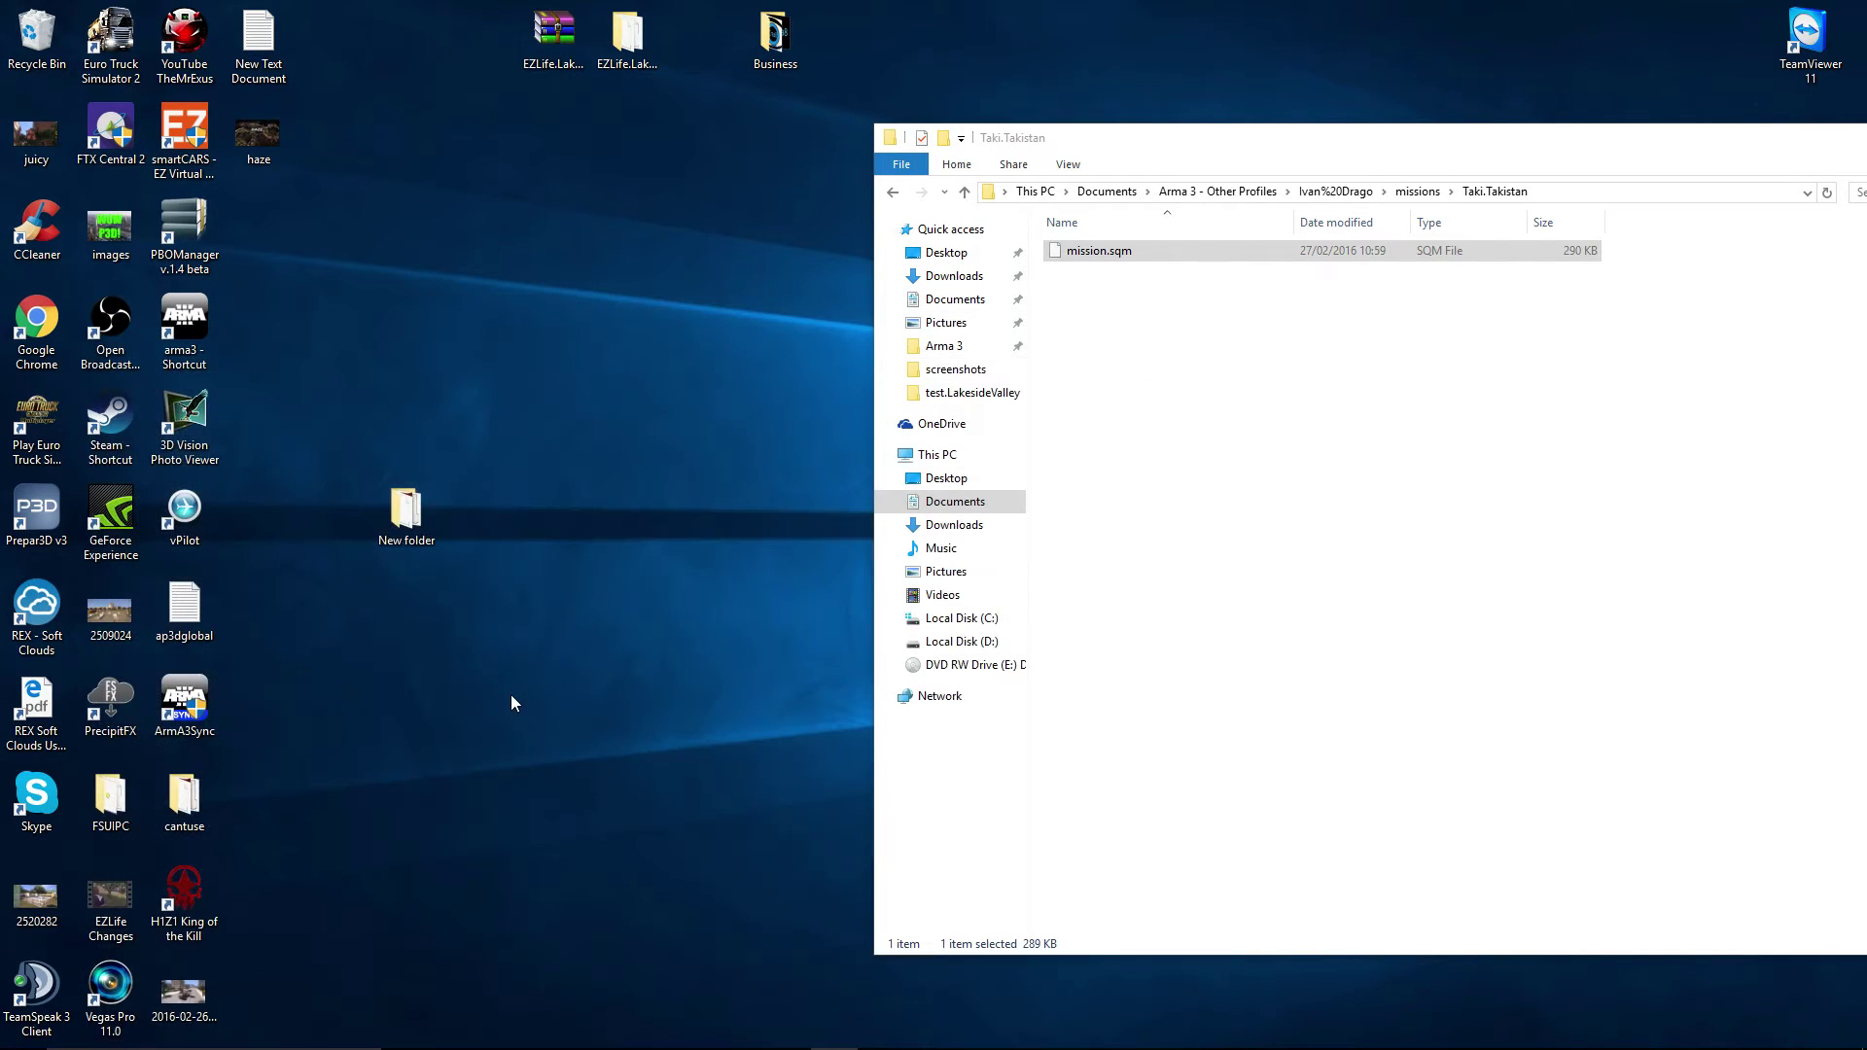
{"action": "right_click", "coordinate": [459, 687]}
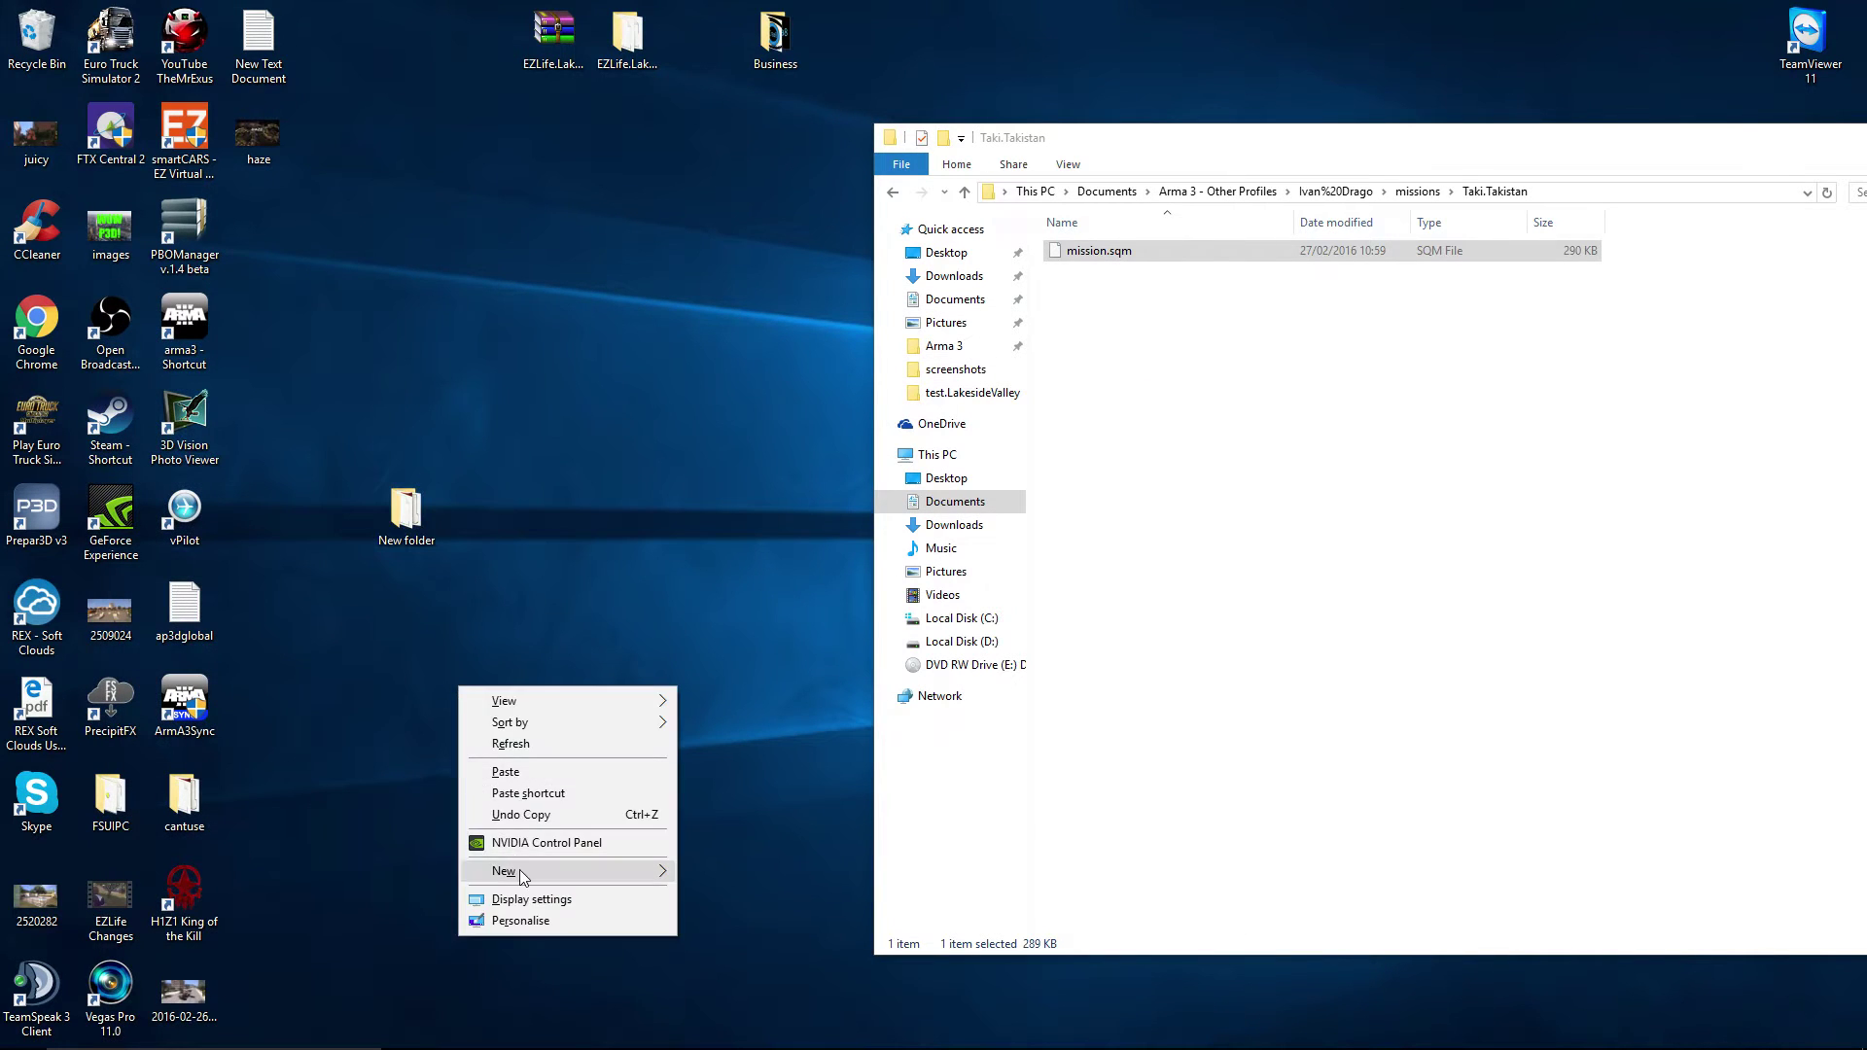
{"action": "left_click", "coordinate": [527, 775]}
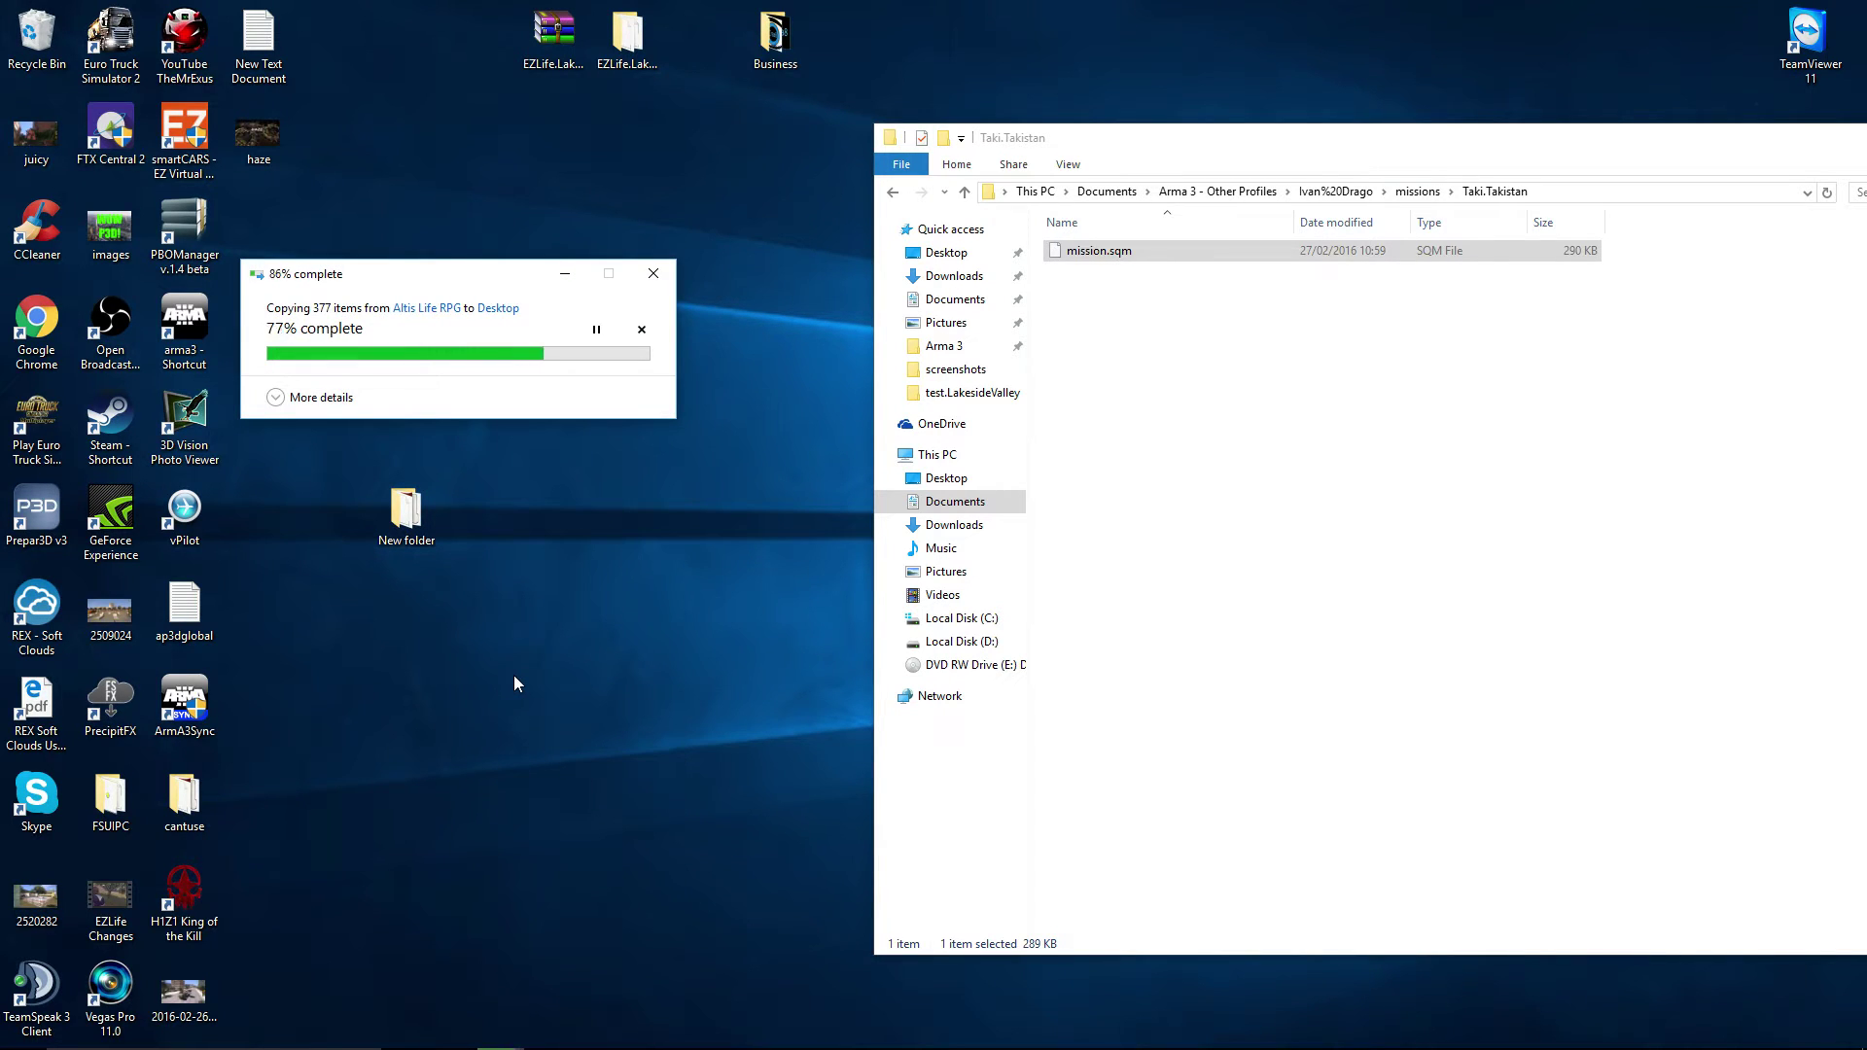
{"action": "right_click", "coordinate": [447, 644]}
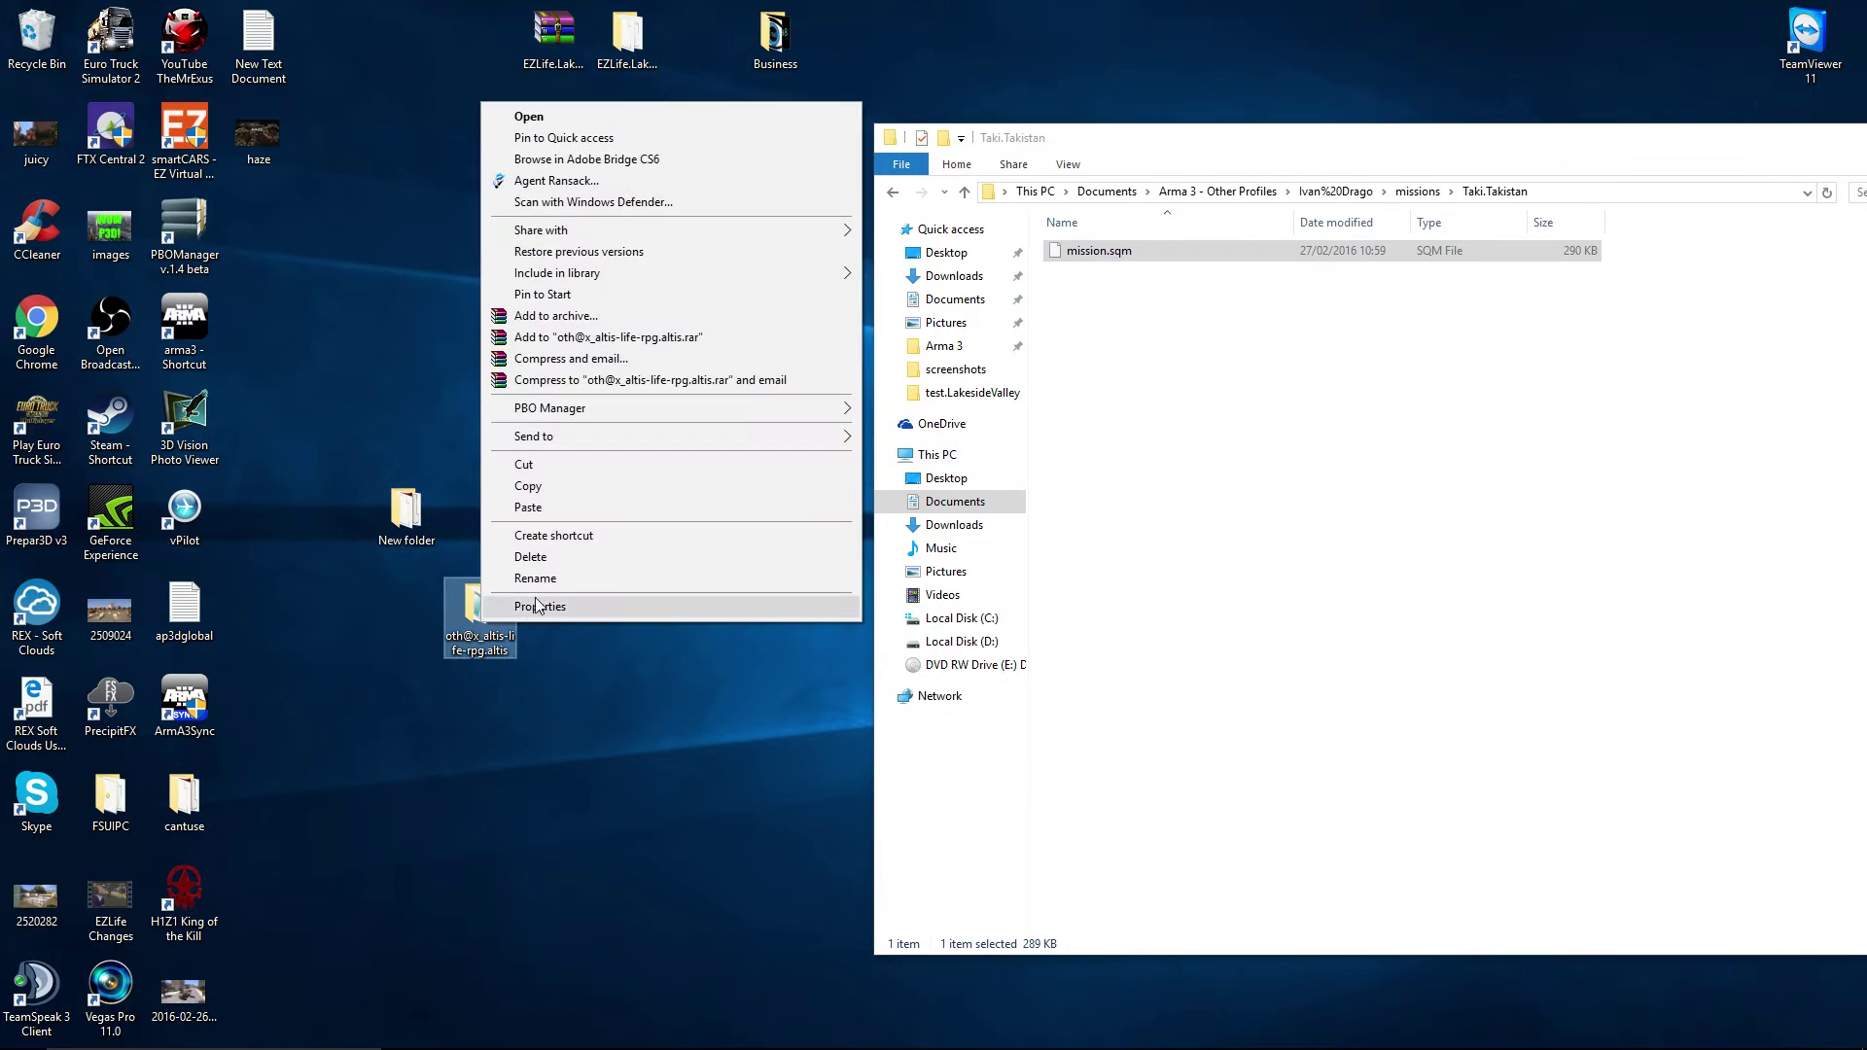
{"action": "left_click", "coordinate": [545, 579]}
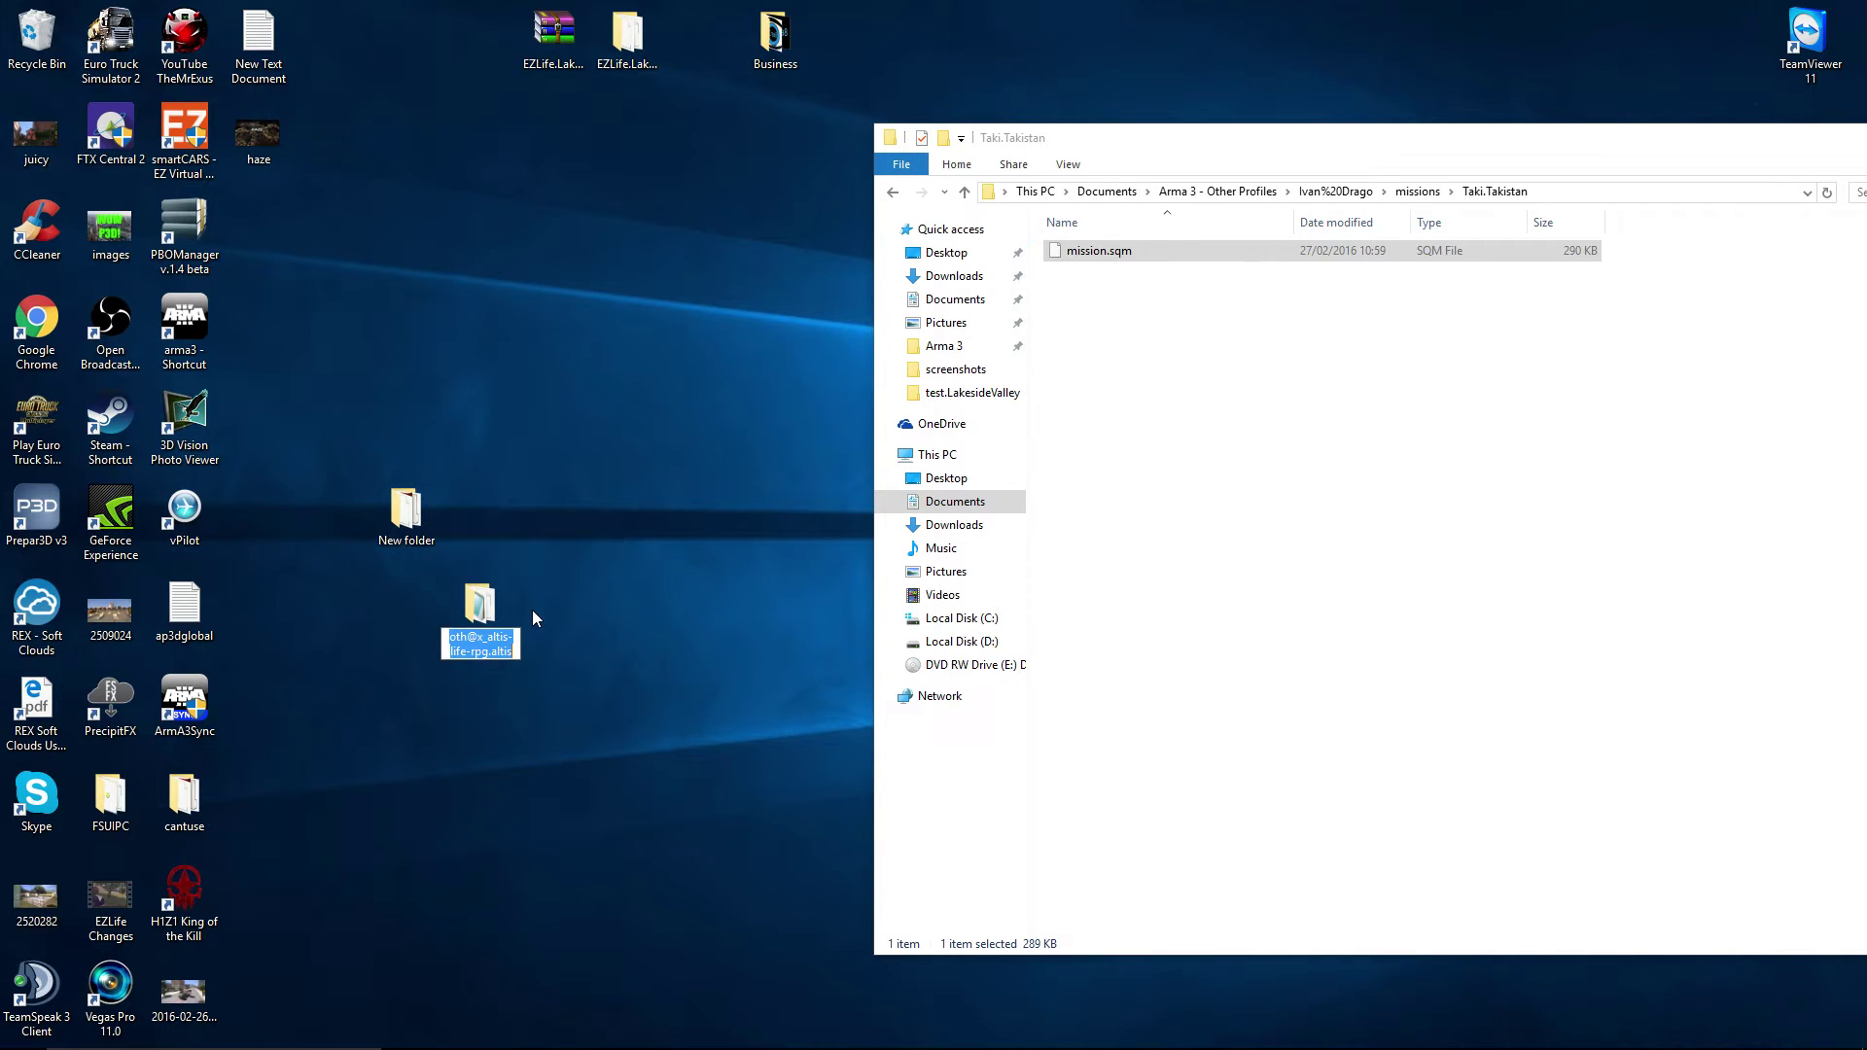
{"action": "type", "text": "Taki.Takis"}
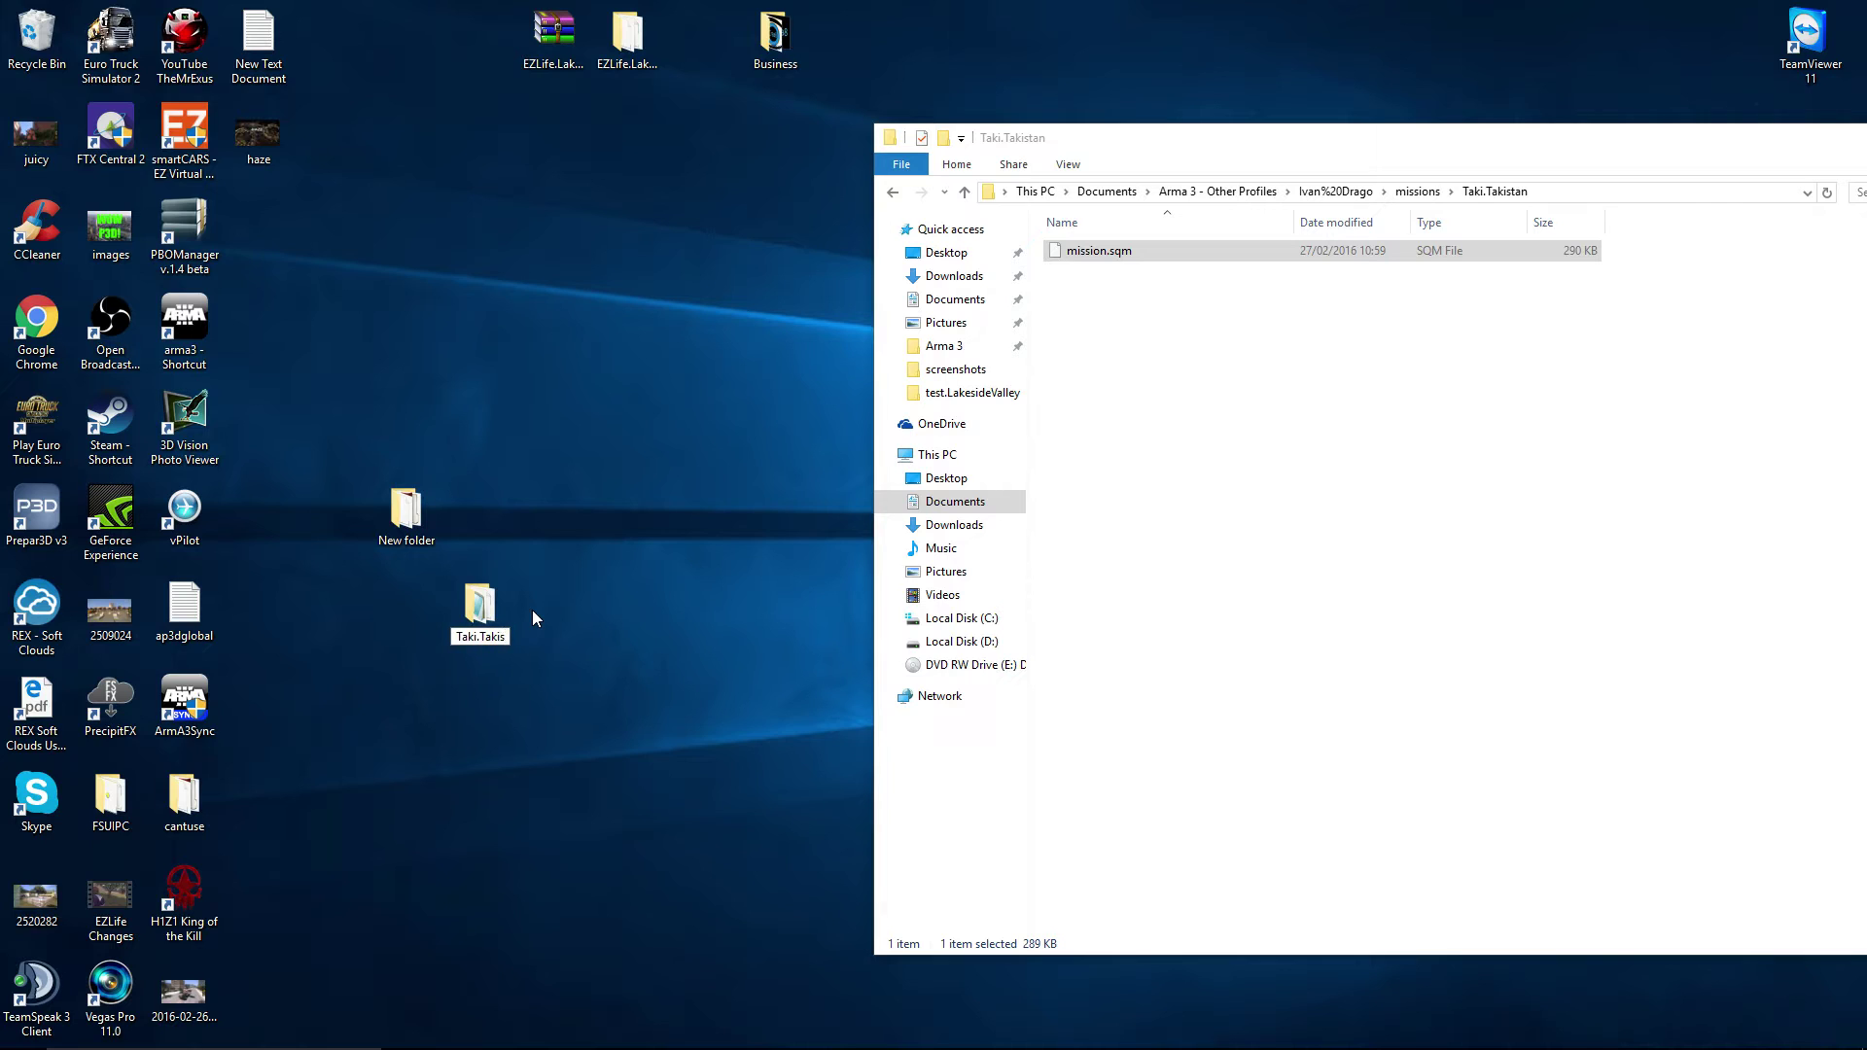
{"action": "type", "text": "tan"}
{"action": "key", "text": "Return"}
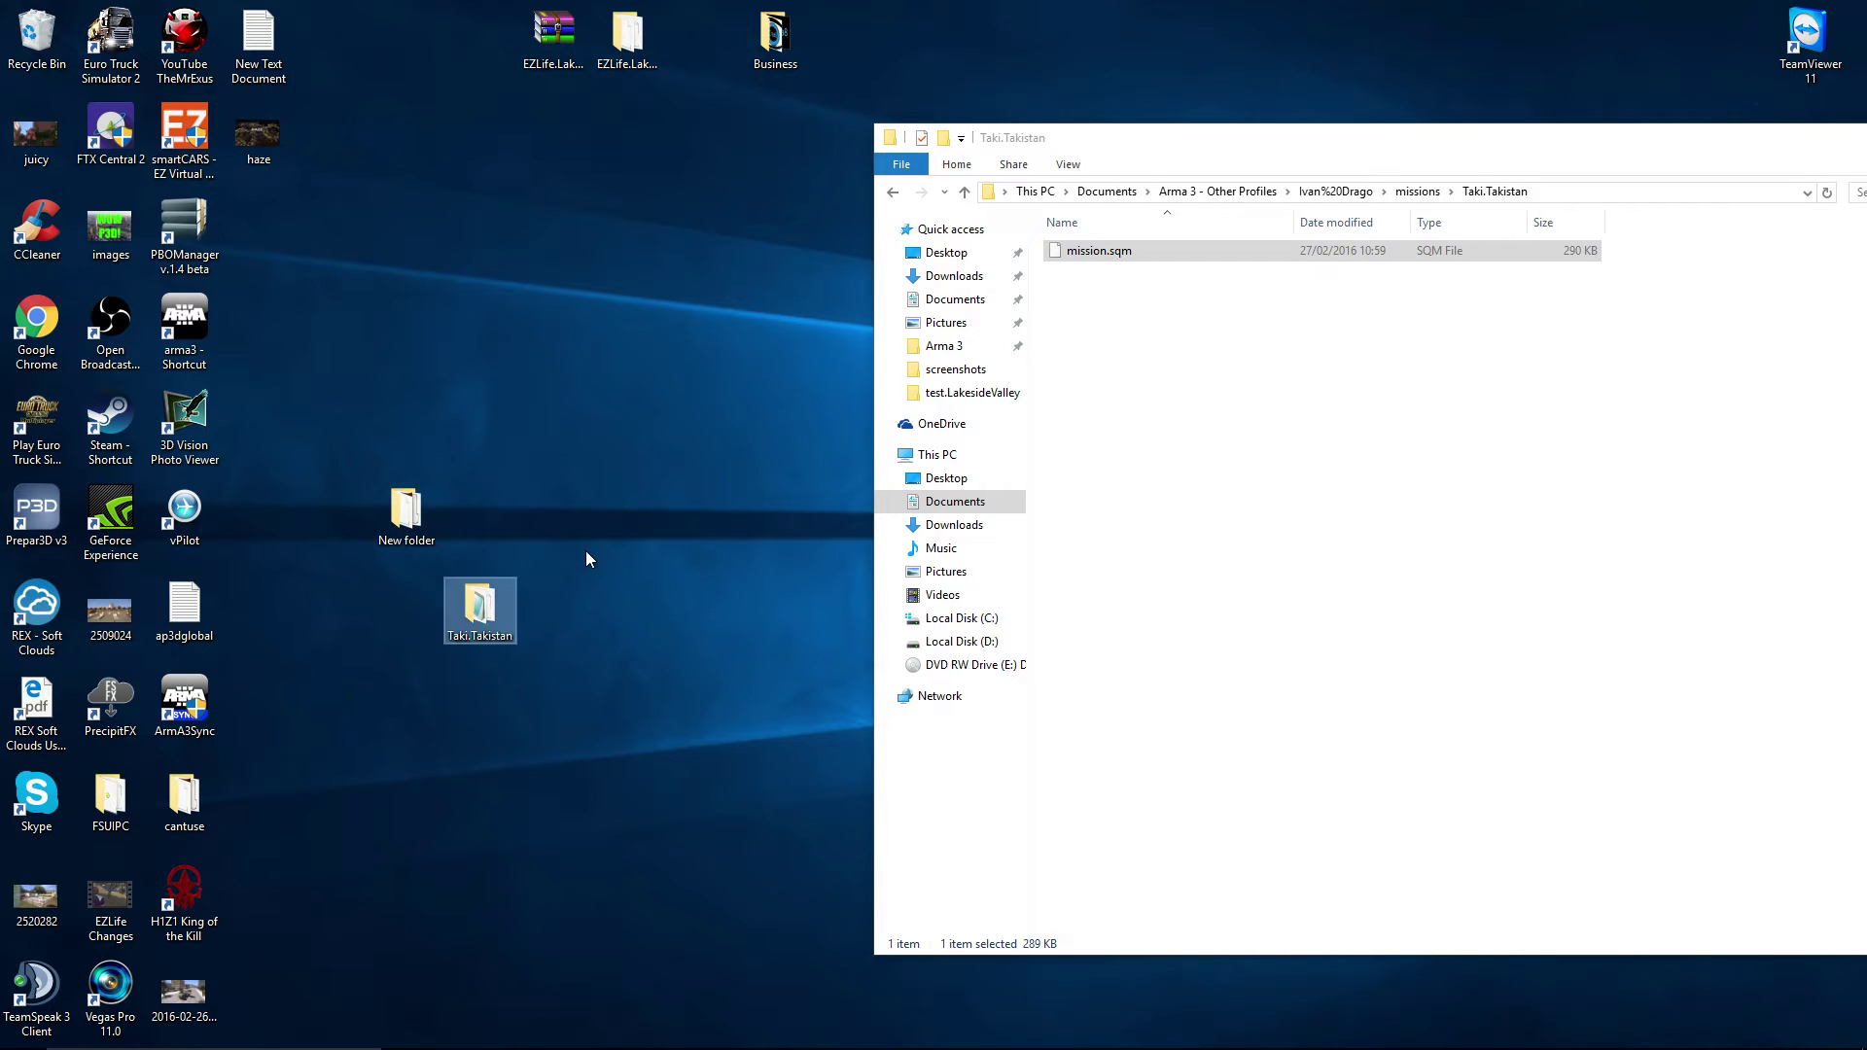
Step: Delete the mission.sqm file from the desktop's Taki.Takistan folder
{"action": "double_click", "coordinate": [461, 621]}
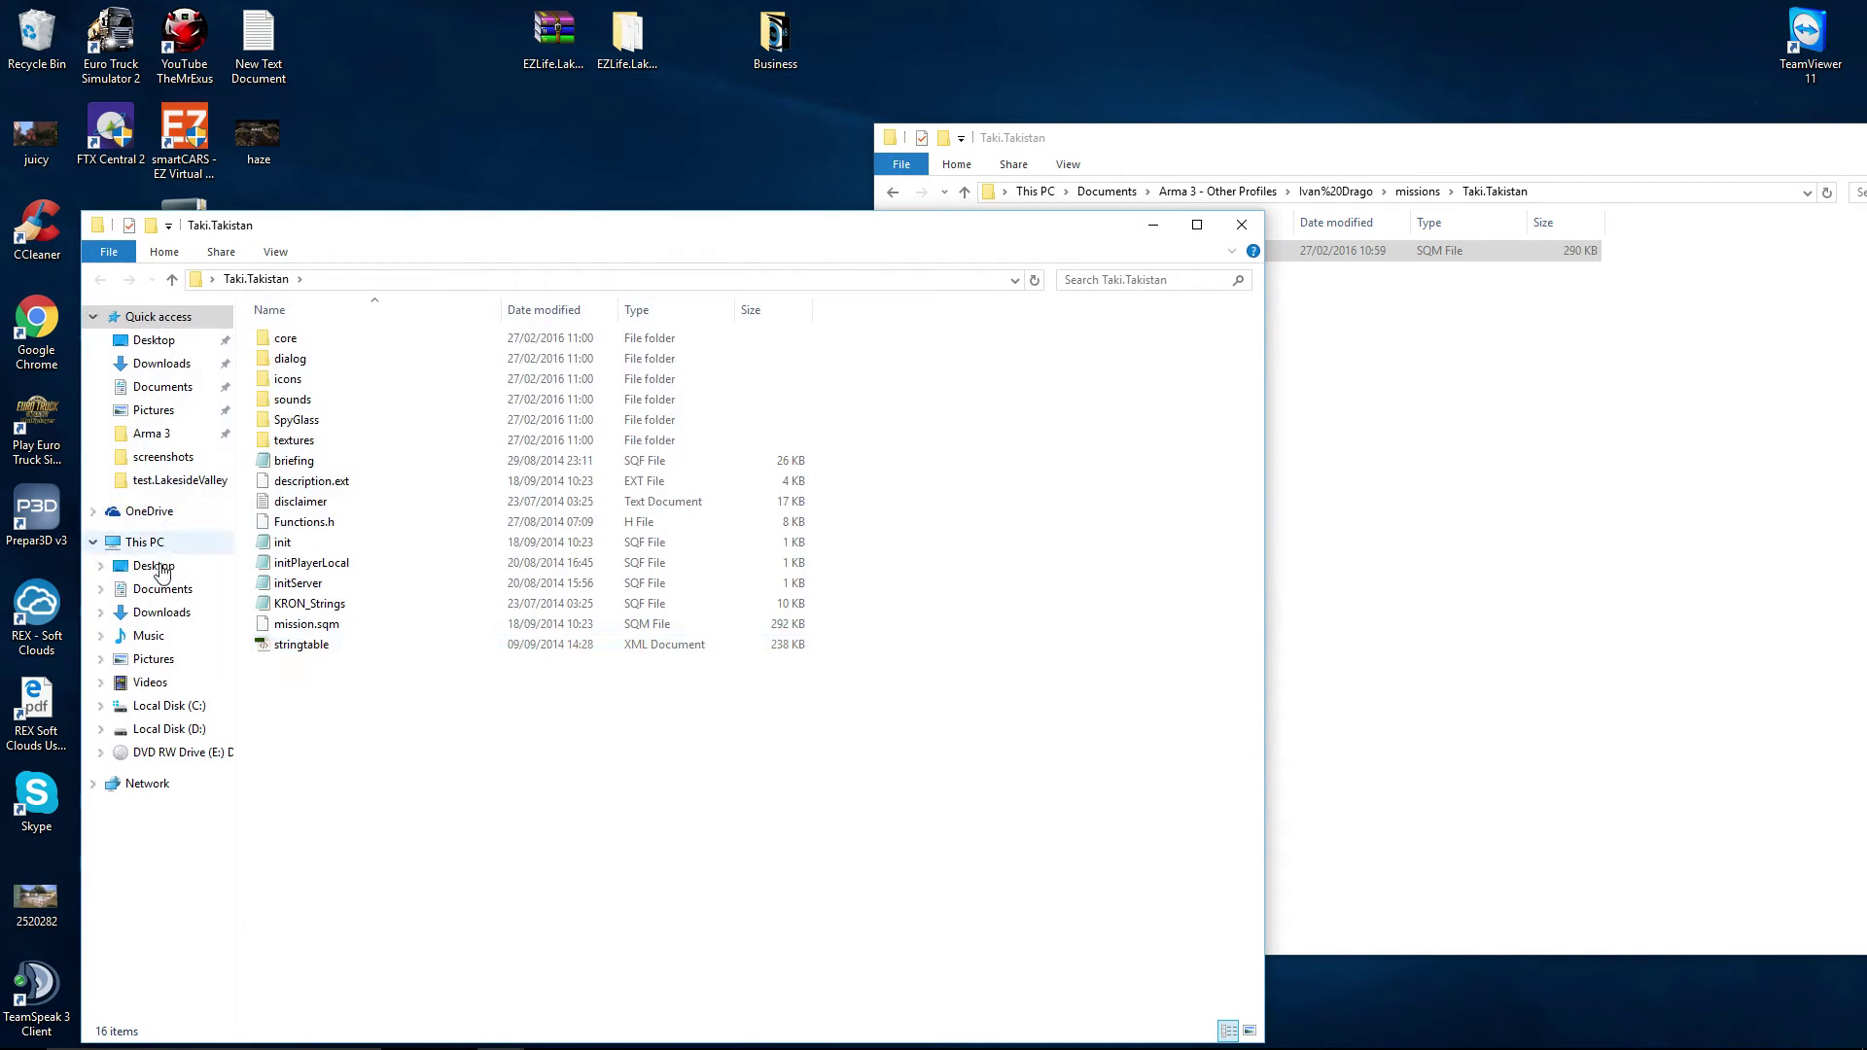
{"action": "left_click", "coordinate": [1748, 649]}
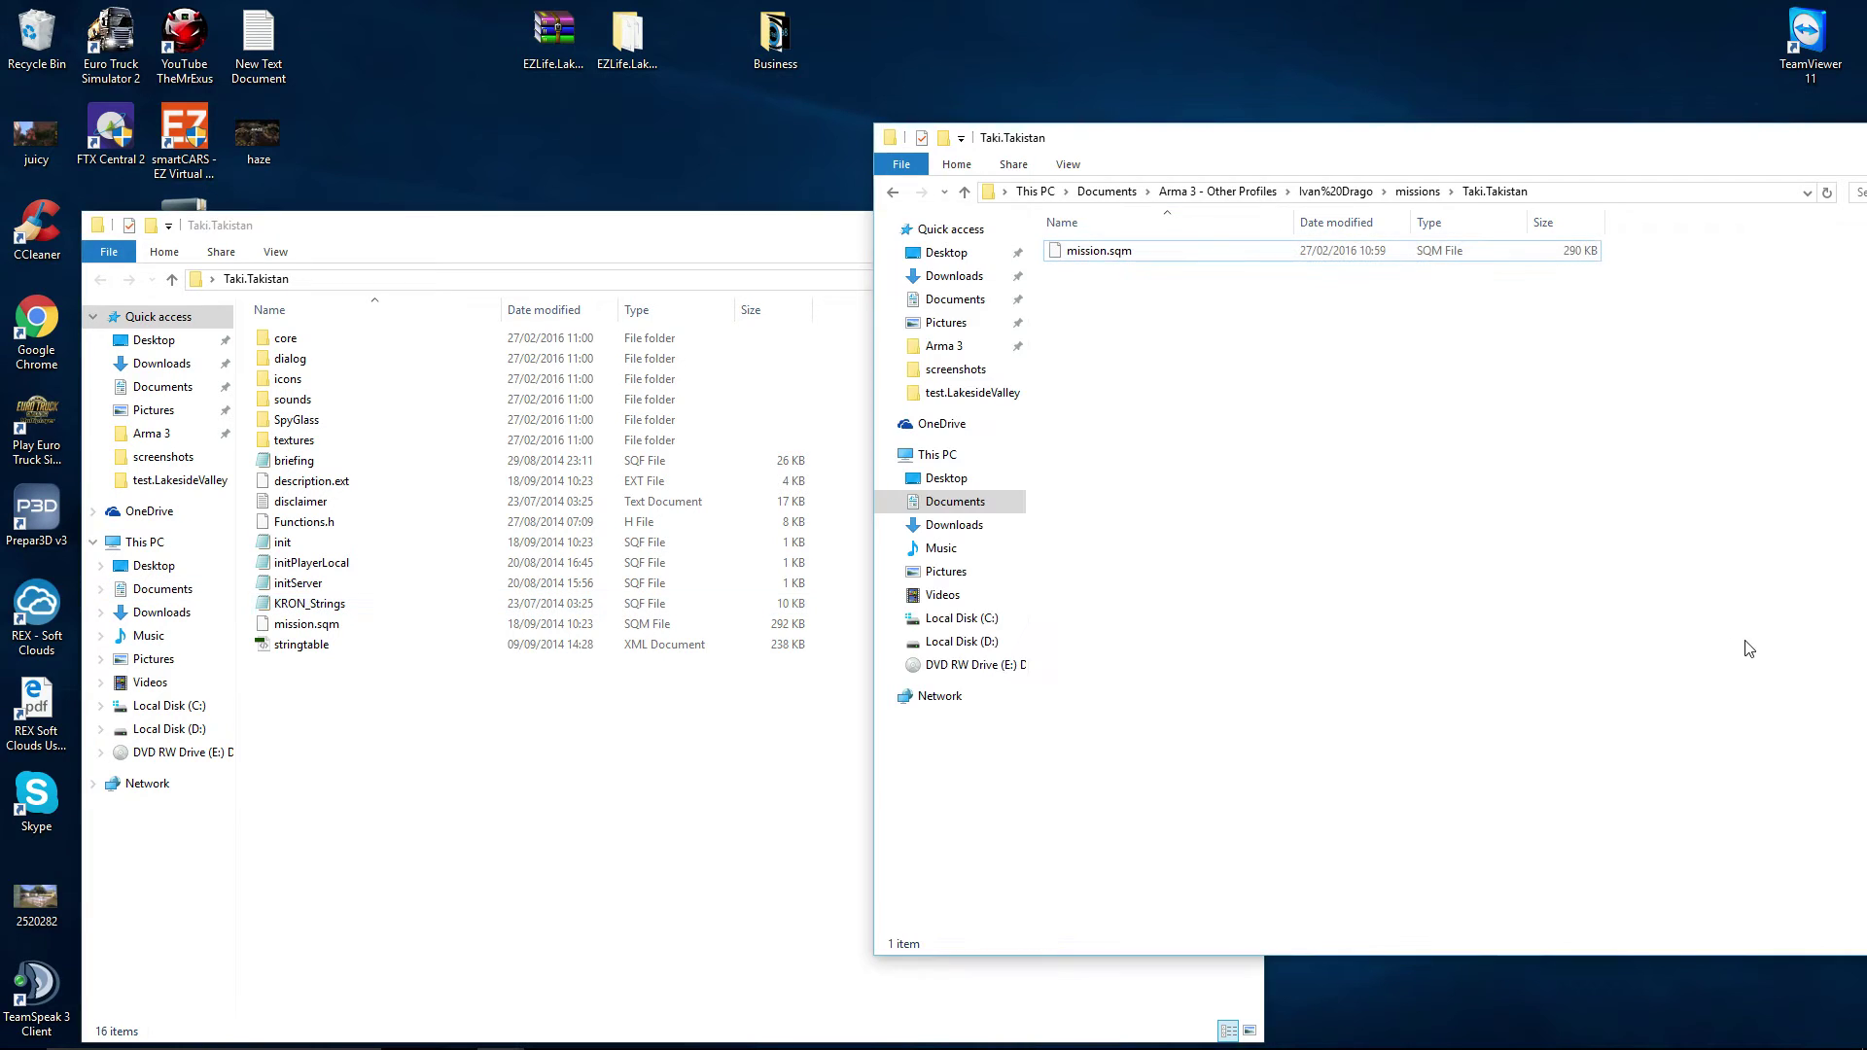
{"action": "left_click", "coordinate": [324, 625]}
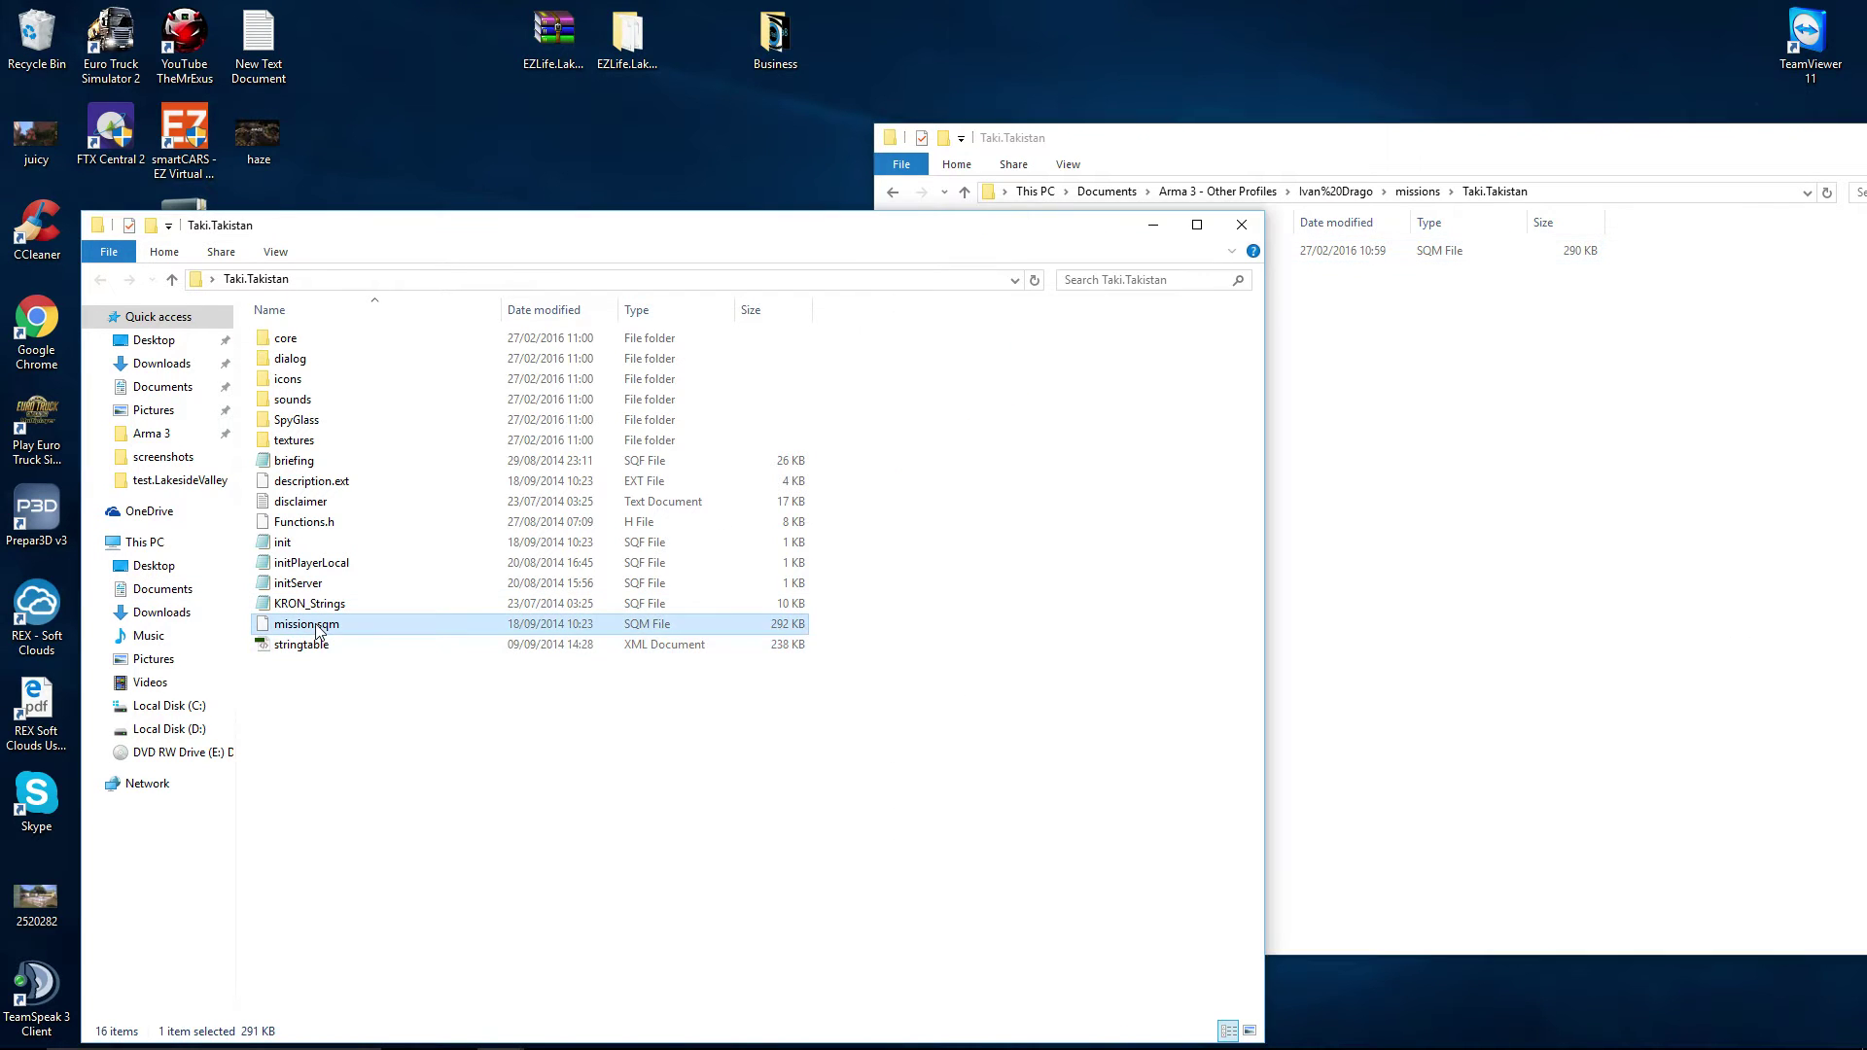
{"action": "key", "text": "Delete"}
Step: Copy mission.sqm from the Arma 3 profile's missions Taki.Takistan folder into the desktop's Taki.Takistan folder
{"action": "left_click", "coordinate": [1530, 664]}
{"action": "left_click", "coordinate": [1160, 256]}
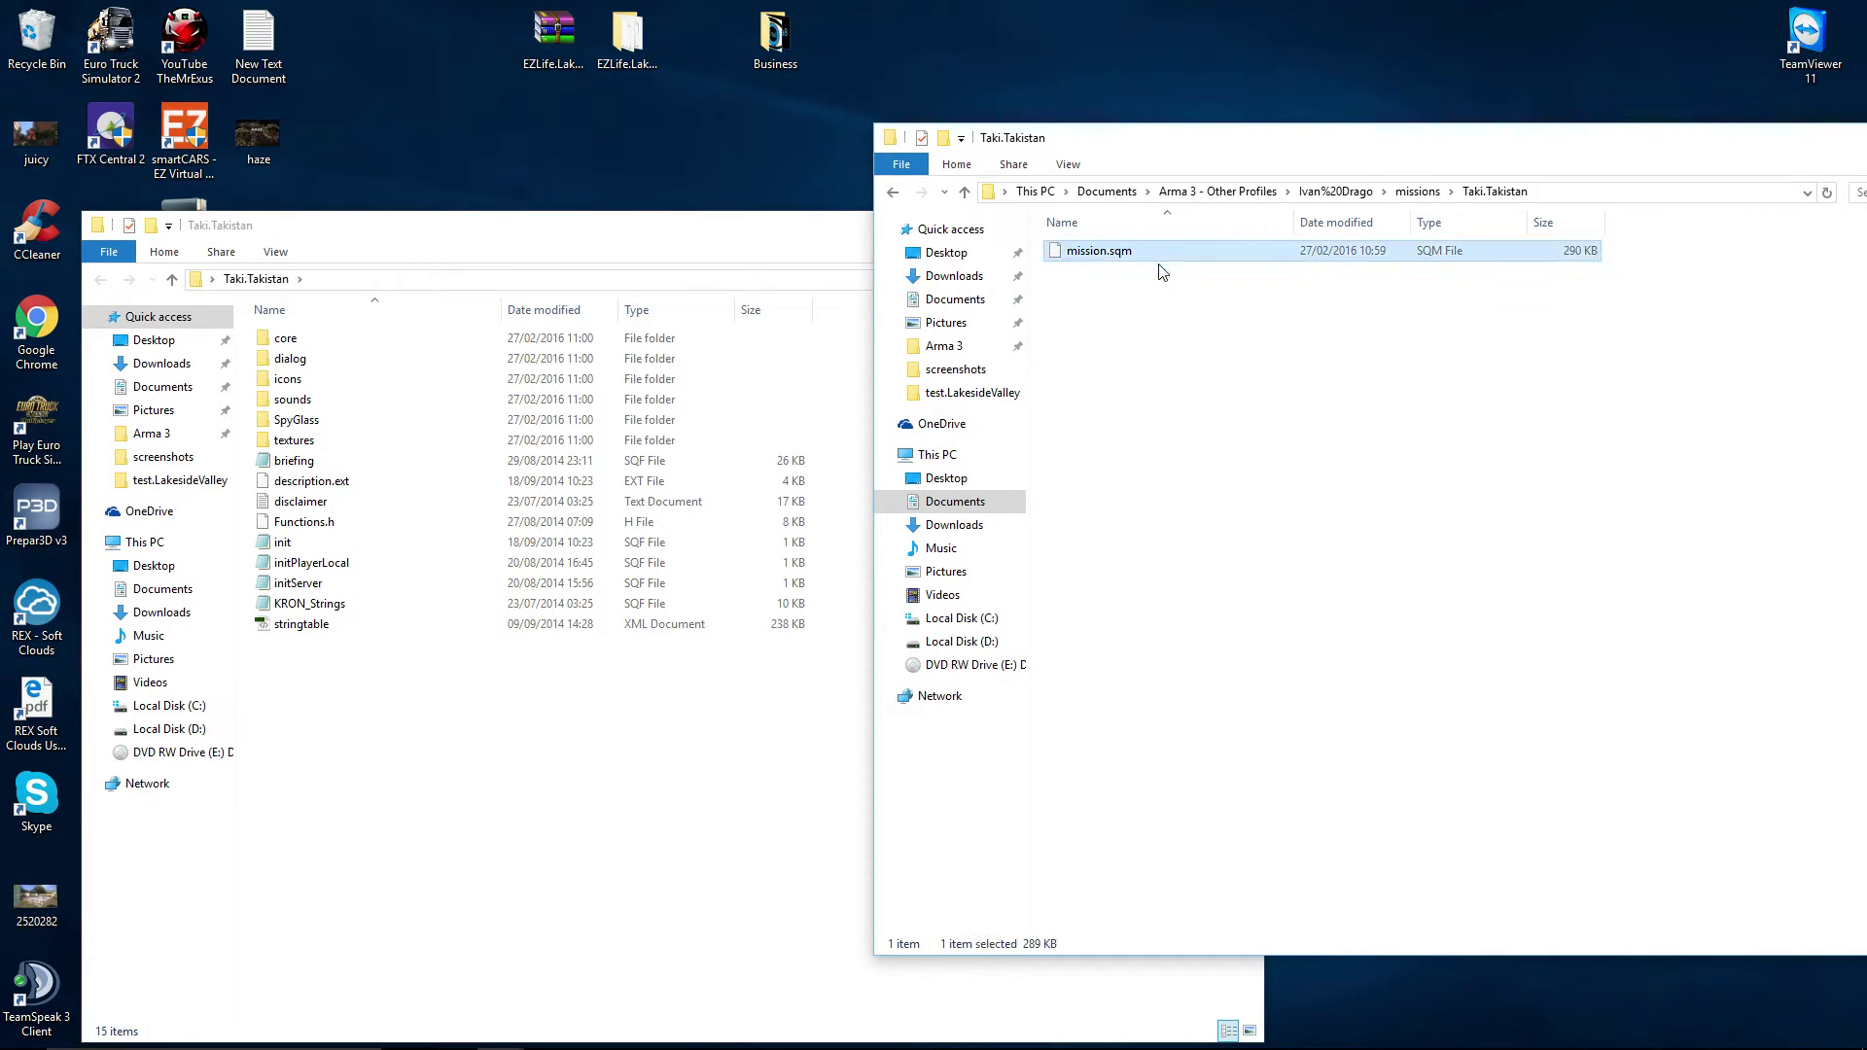
{"action": "right_click", "coordinate": [1180, 263]}
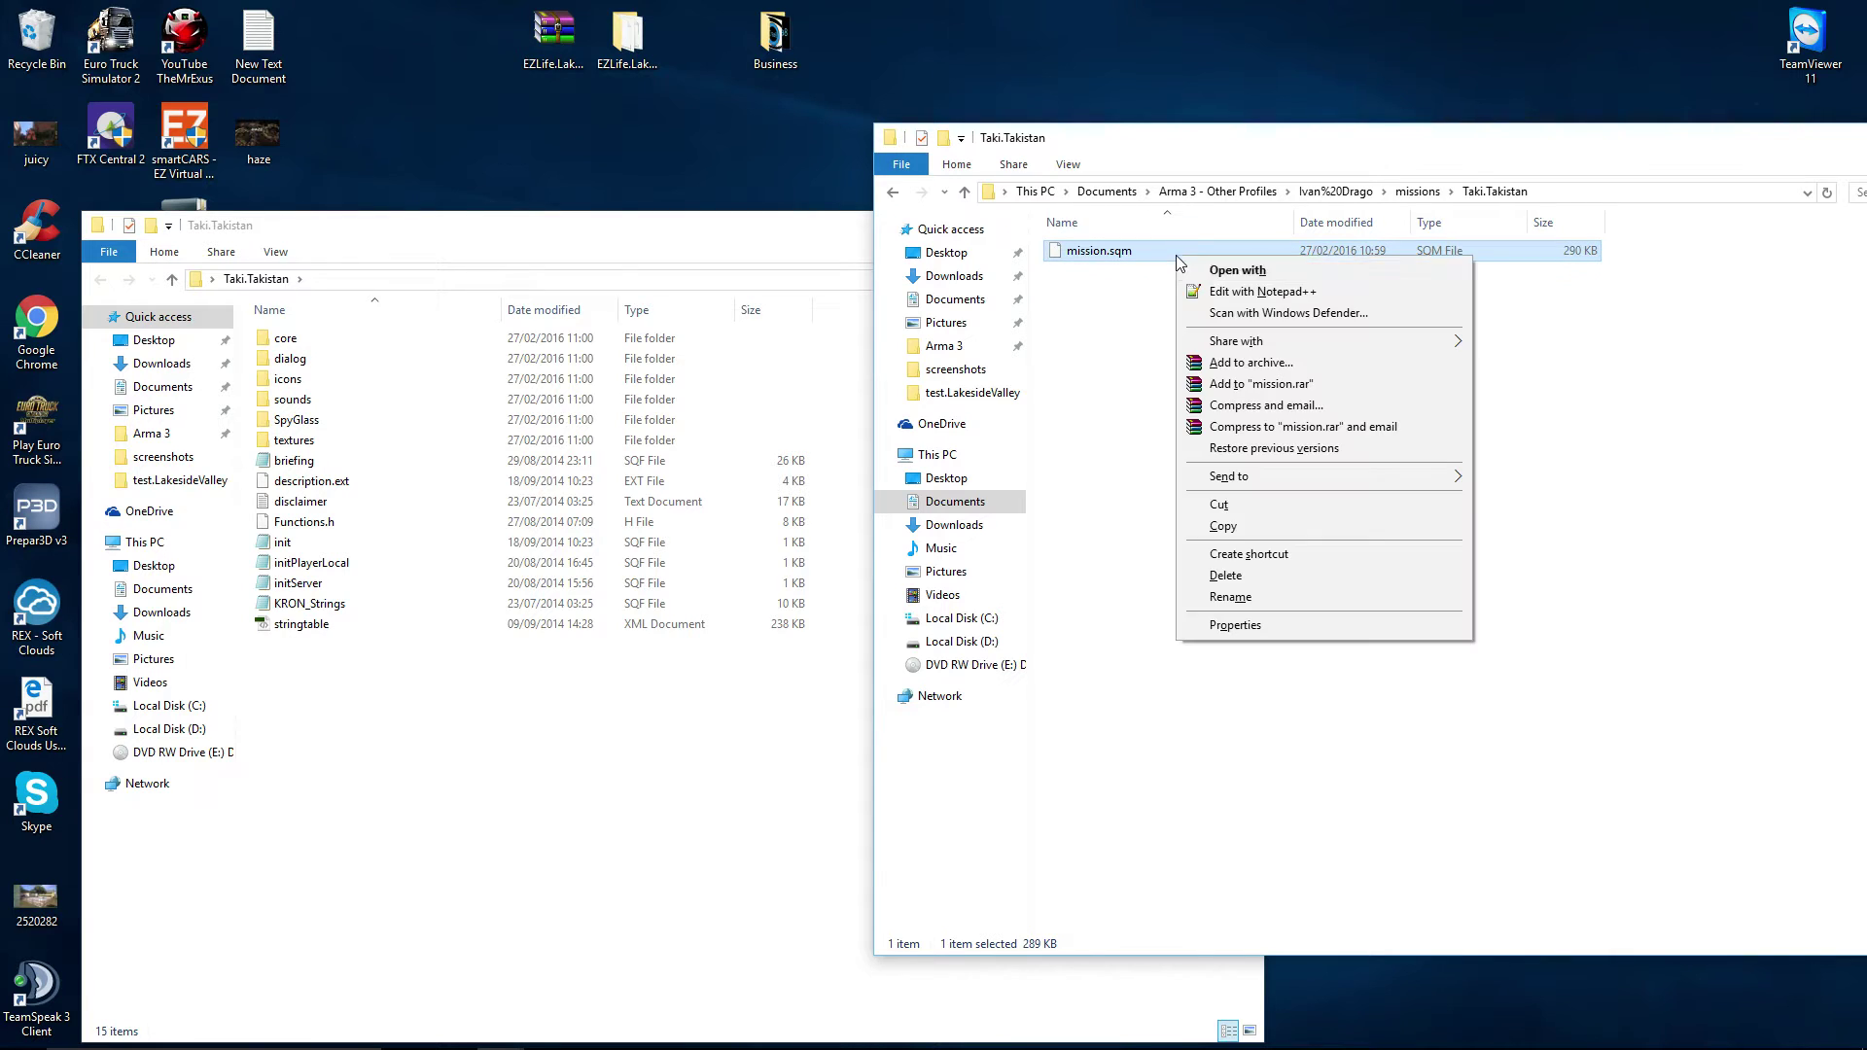
{"action": "left_click", "coordinate": [1261, 525]}
{"action": "right_click", "coordinate": [399, 793]}
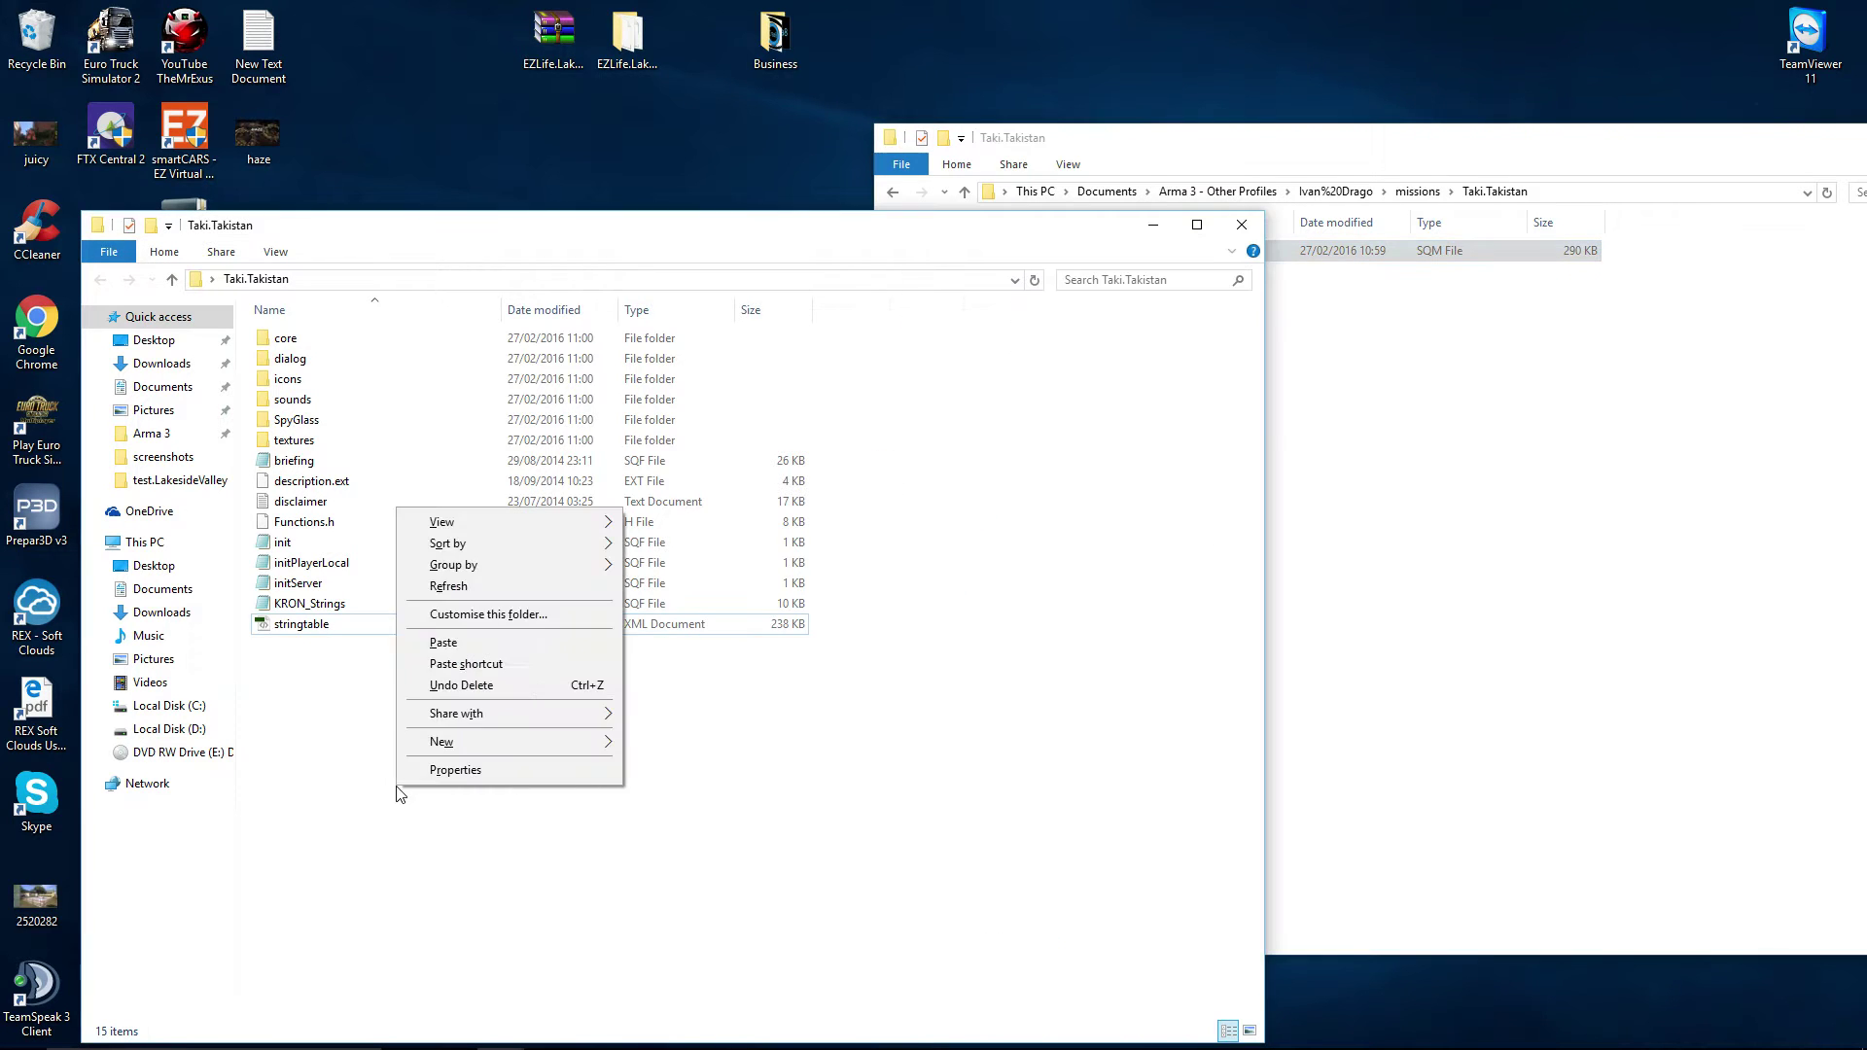
{"action": "left_click", "coordinate": [529, 644]}
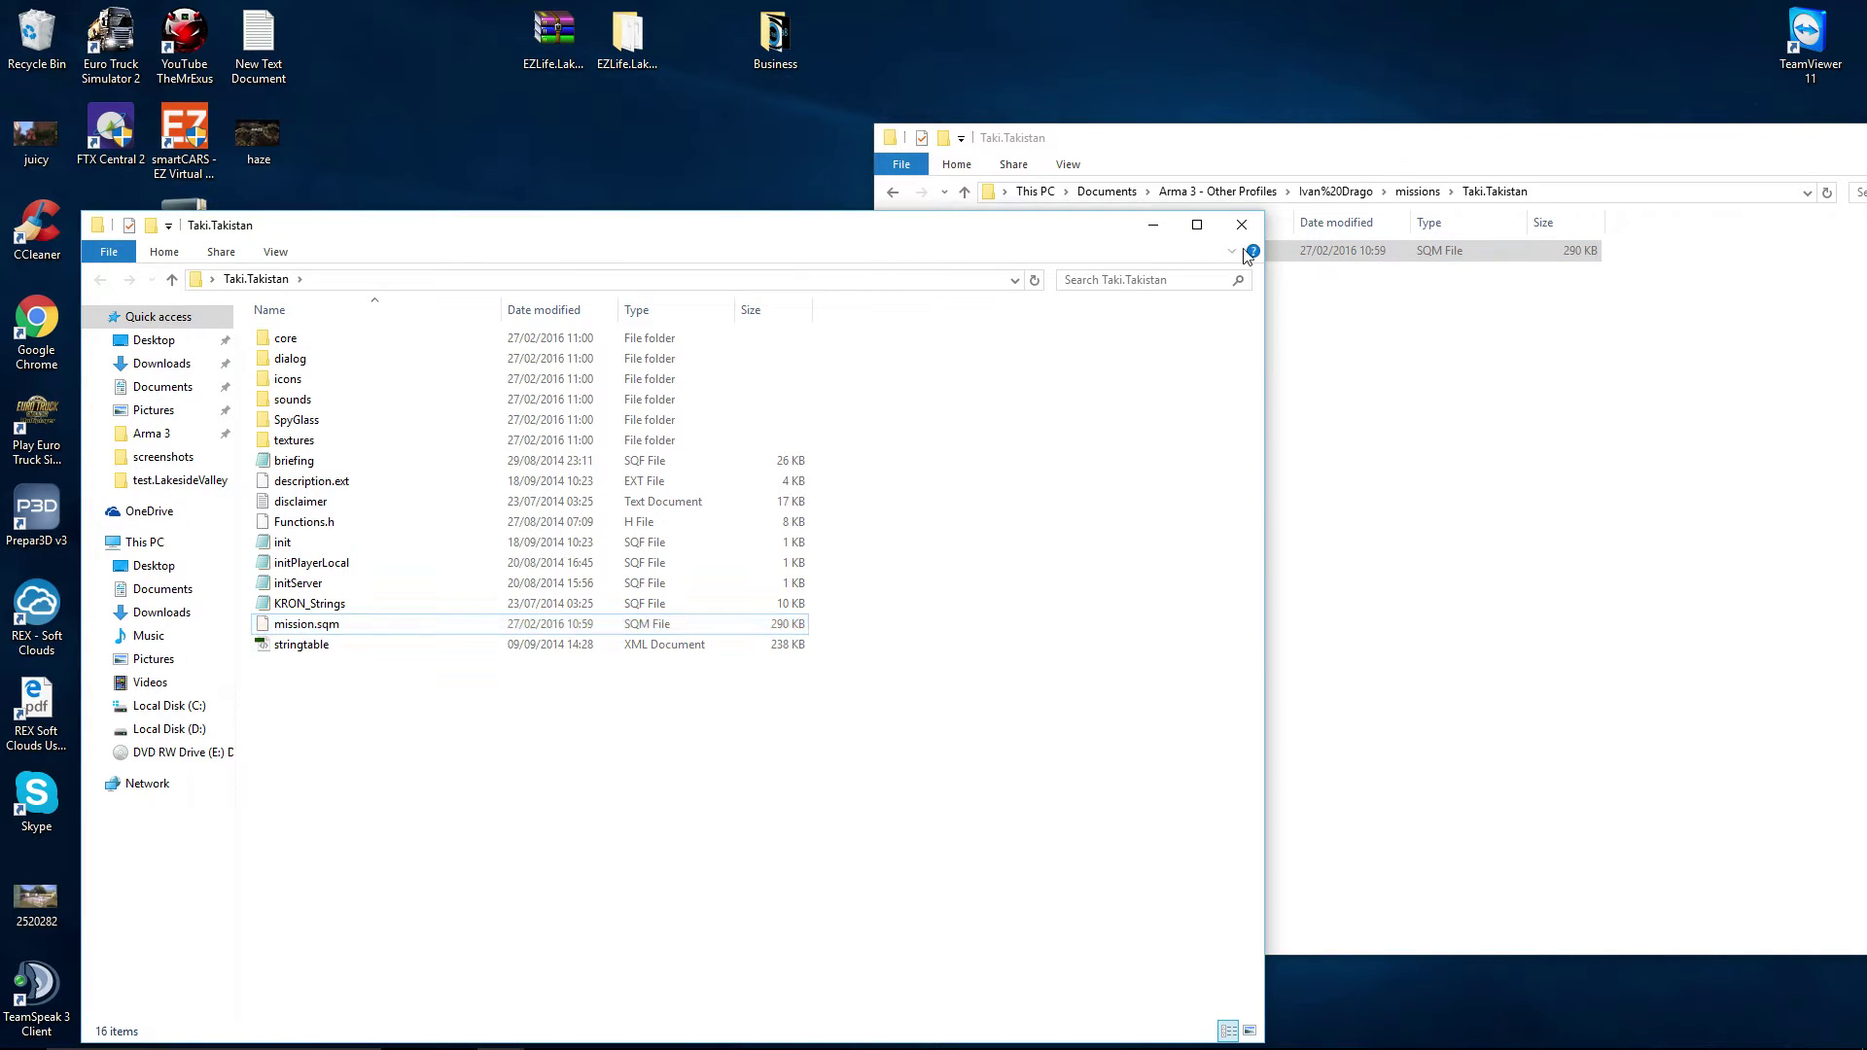
Step: Close both Taki.Takistan folder windows and move the Taki.Takistan folder to the upper middle of the desktop
{"action": "left_click_drag", "start_coordinate": [1561, 146], "coordinate": [1199, 139]}
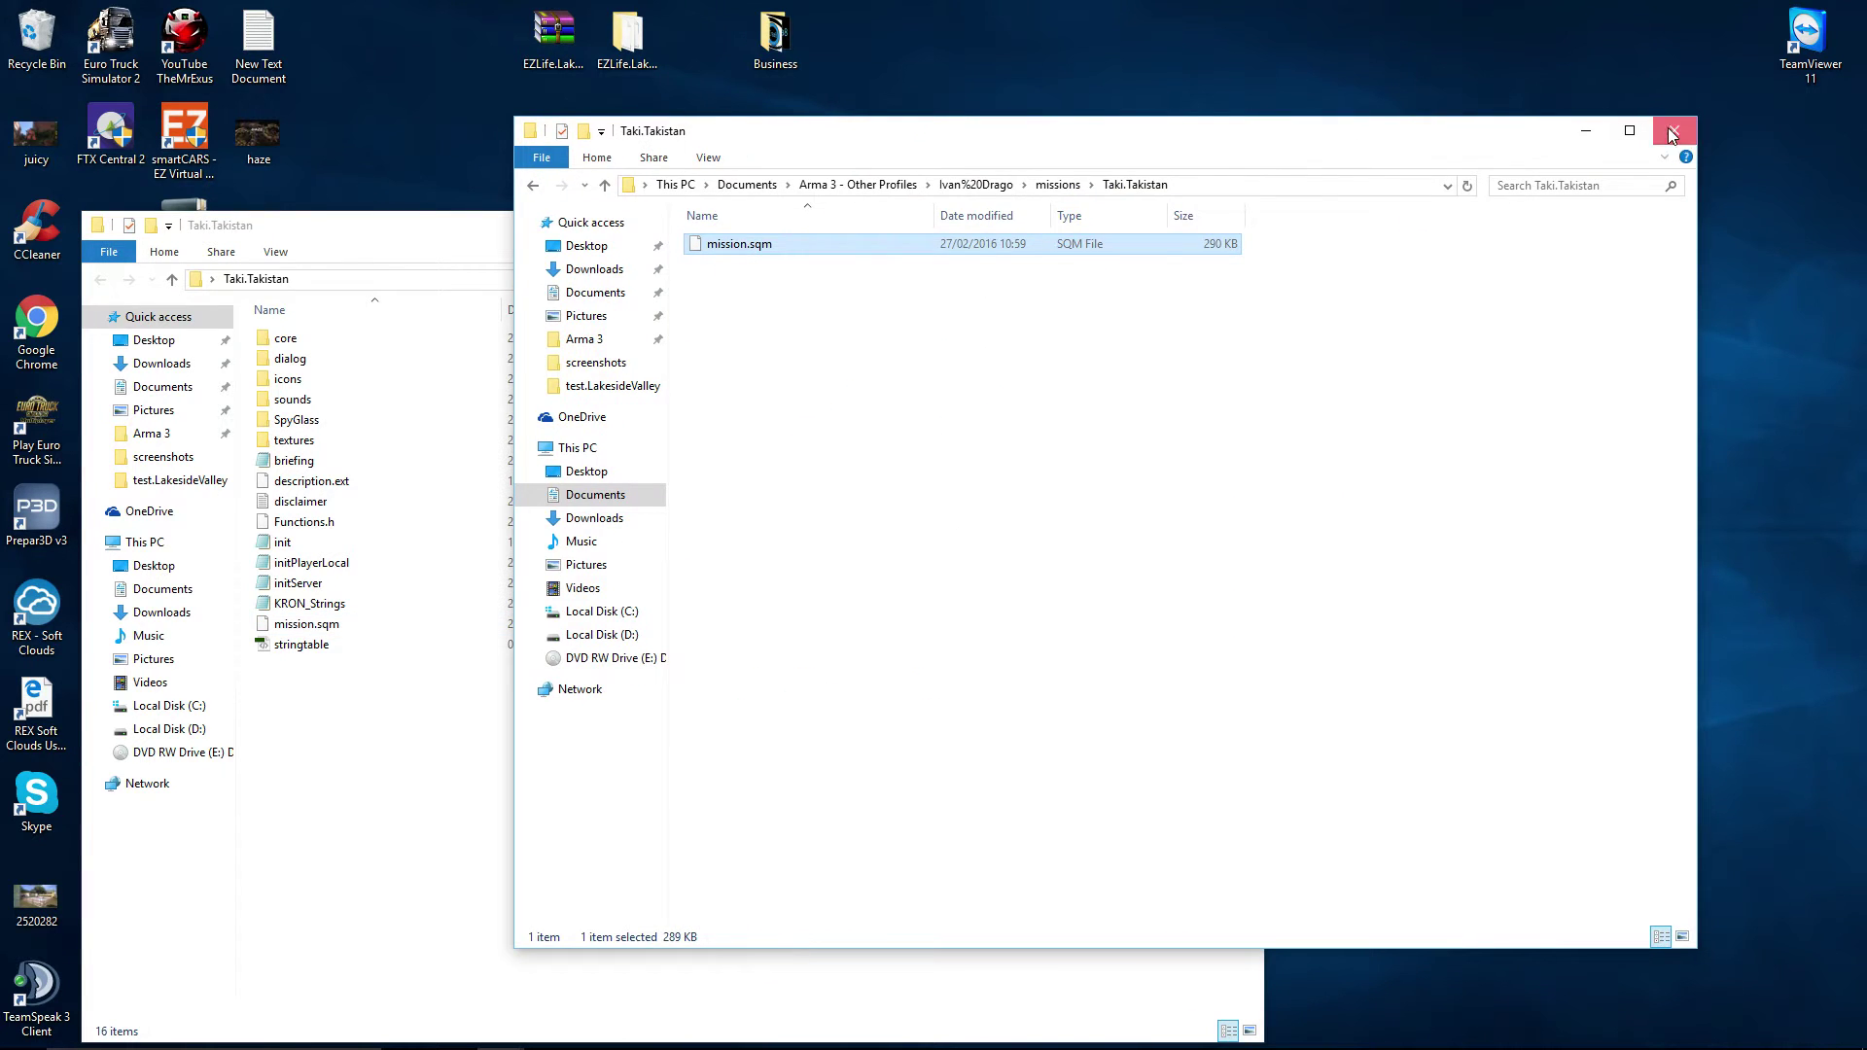
{"action": "left_click", "coordinate": [1675, 132]}
{"action": "left_click_drag", "start_coordinate": [784, 232], "coordinate": [1128, 152]}
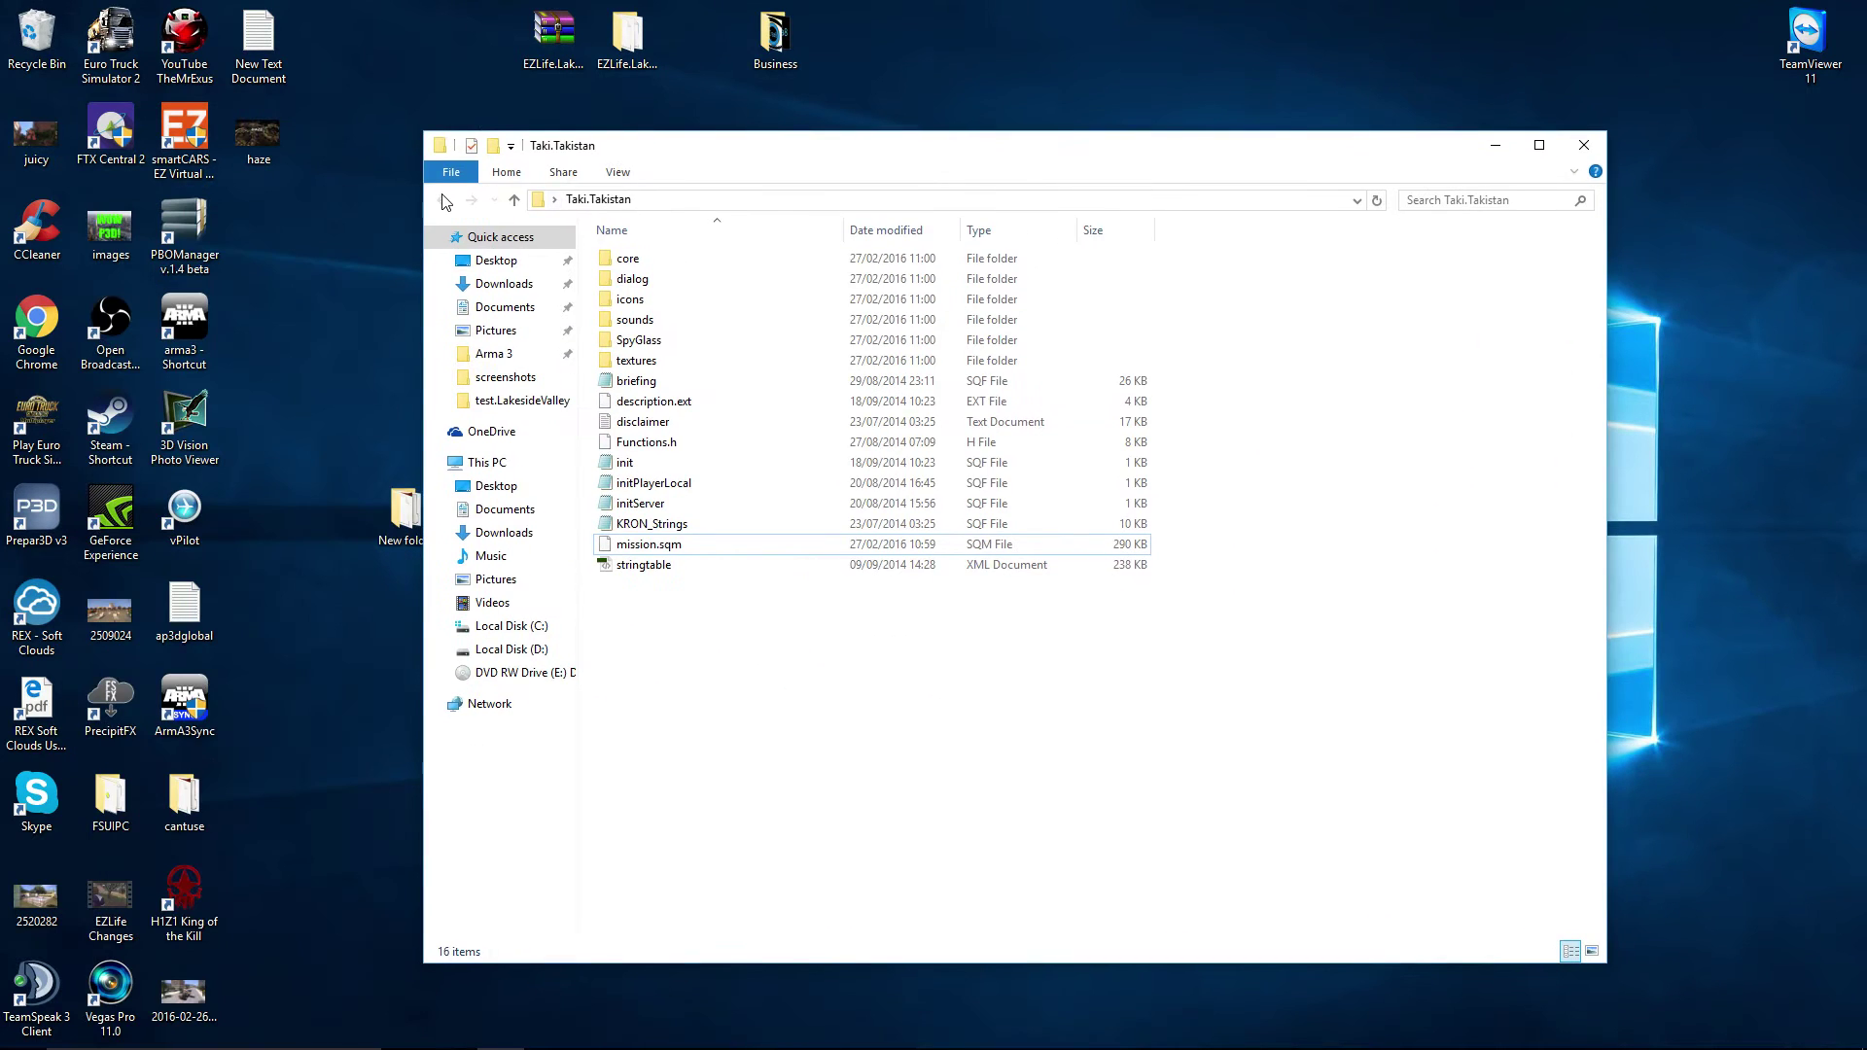
{"action": "left_click", "coordinate": [1585, 146]}
{"action": "left_click_drag", "start_coordinate": [483, 610], "coordinate": [998, 418]}
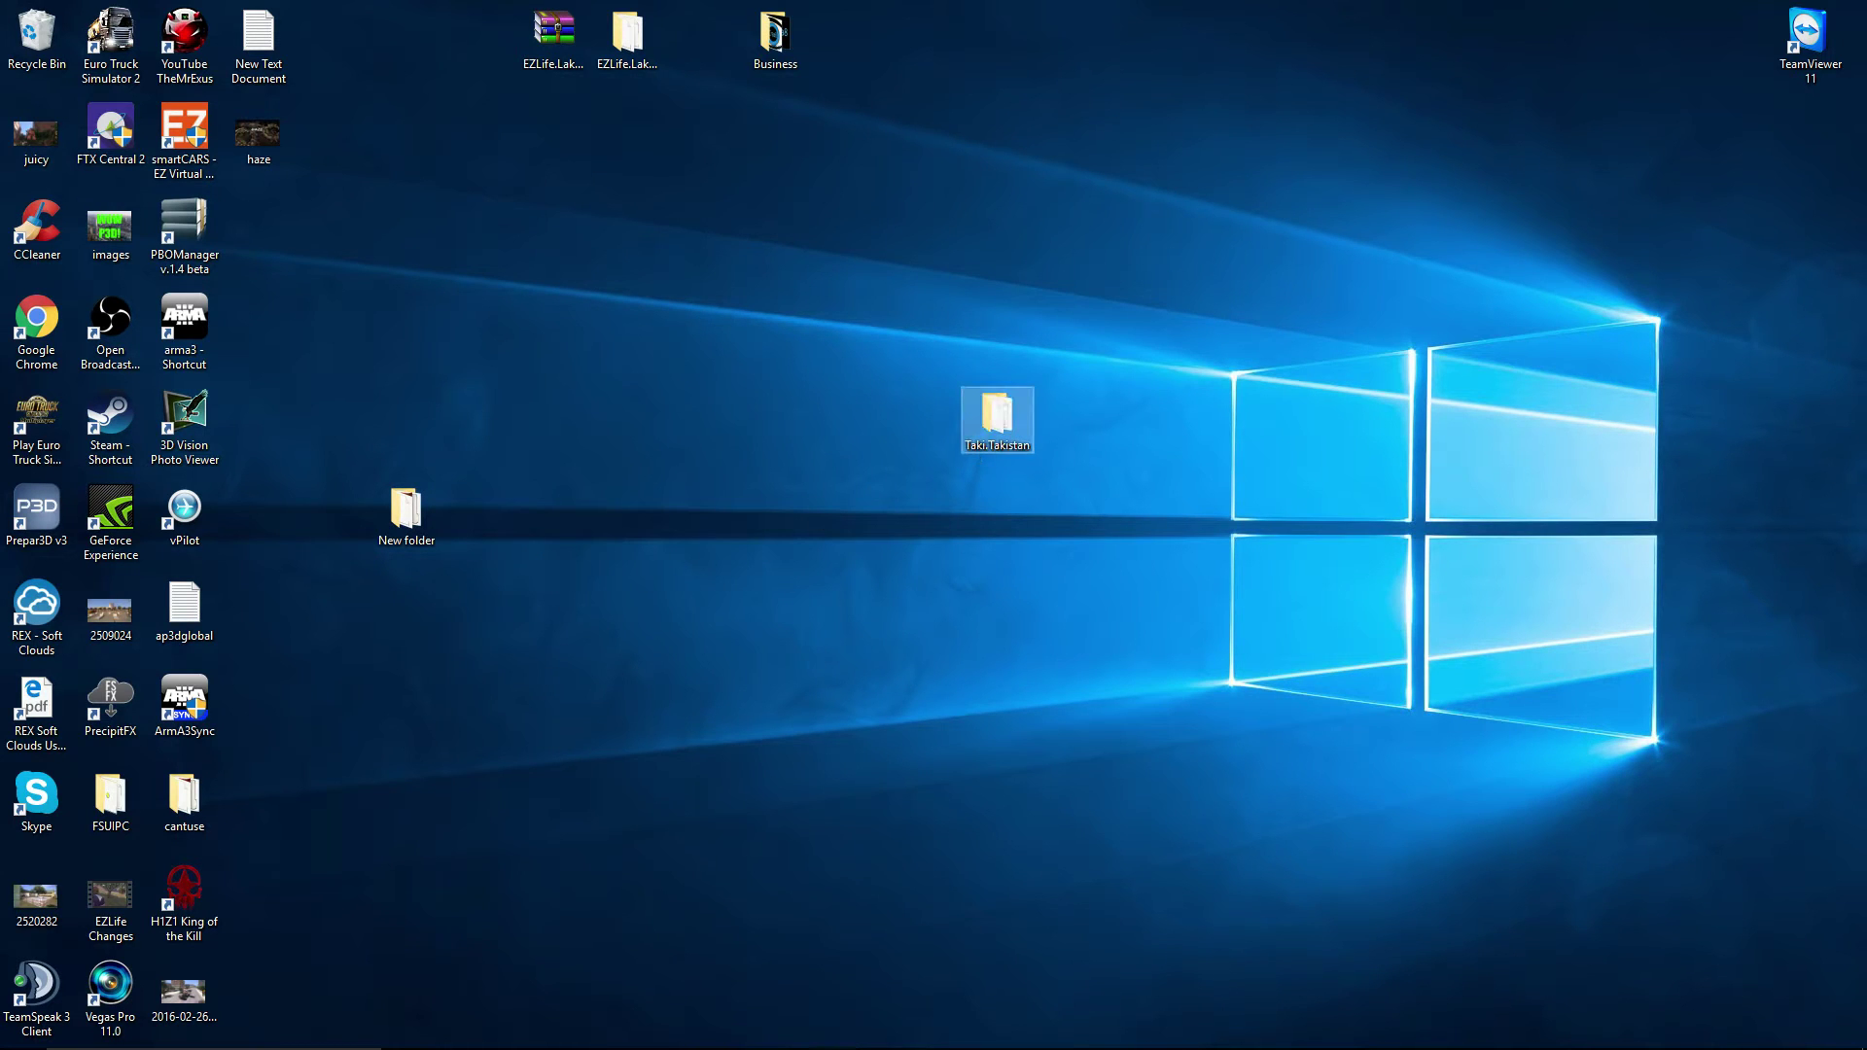
Step: Create a new folder named Taki Life on the desktop
{"action": "right_click", "coordinate": [734, 697]}
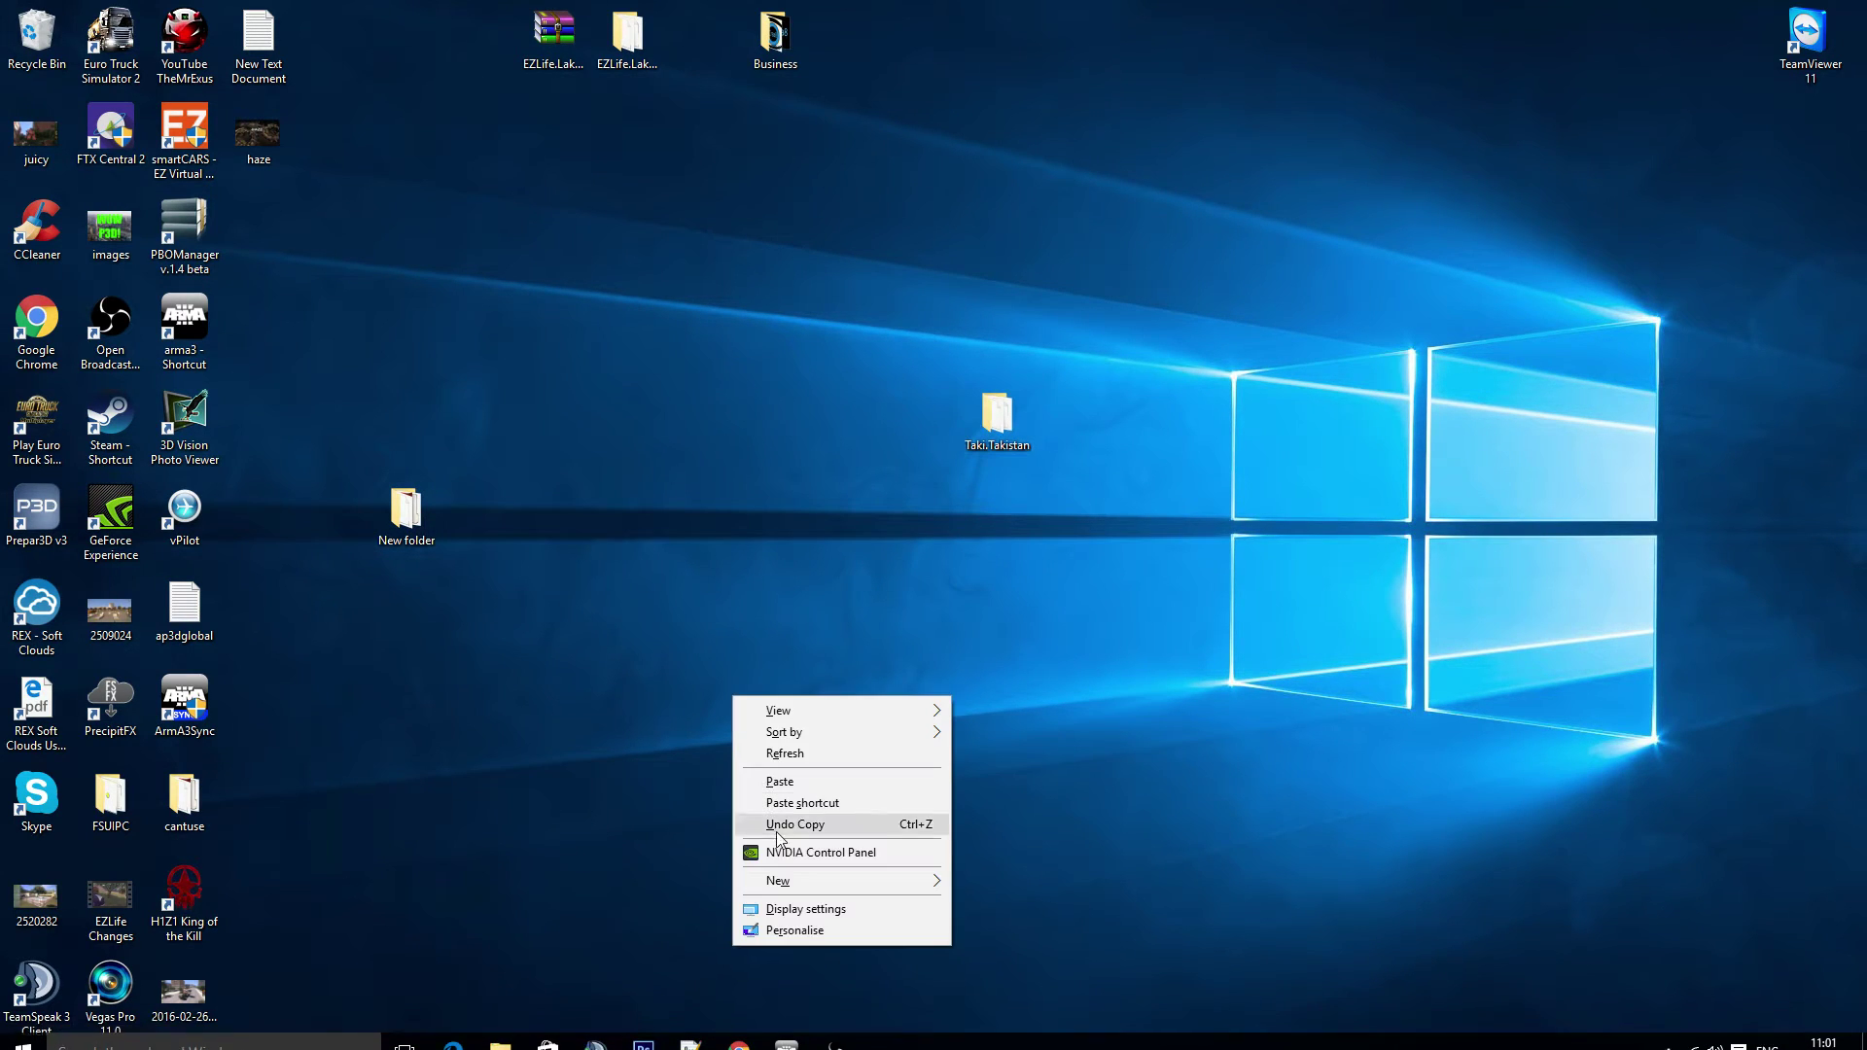
{"action": "mouse_move", "coordinate": [819, 879]}
{"action": "left_click", "coordinate": [1007, 678]}
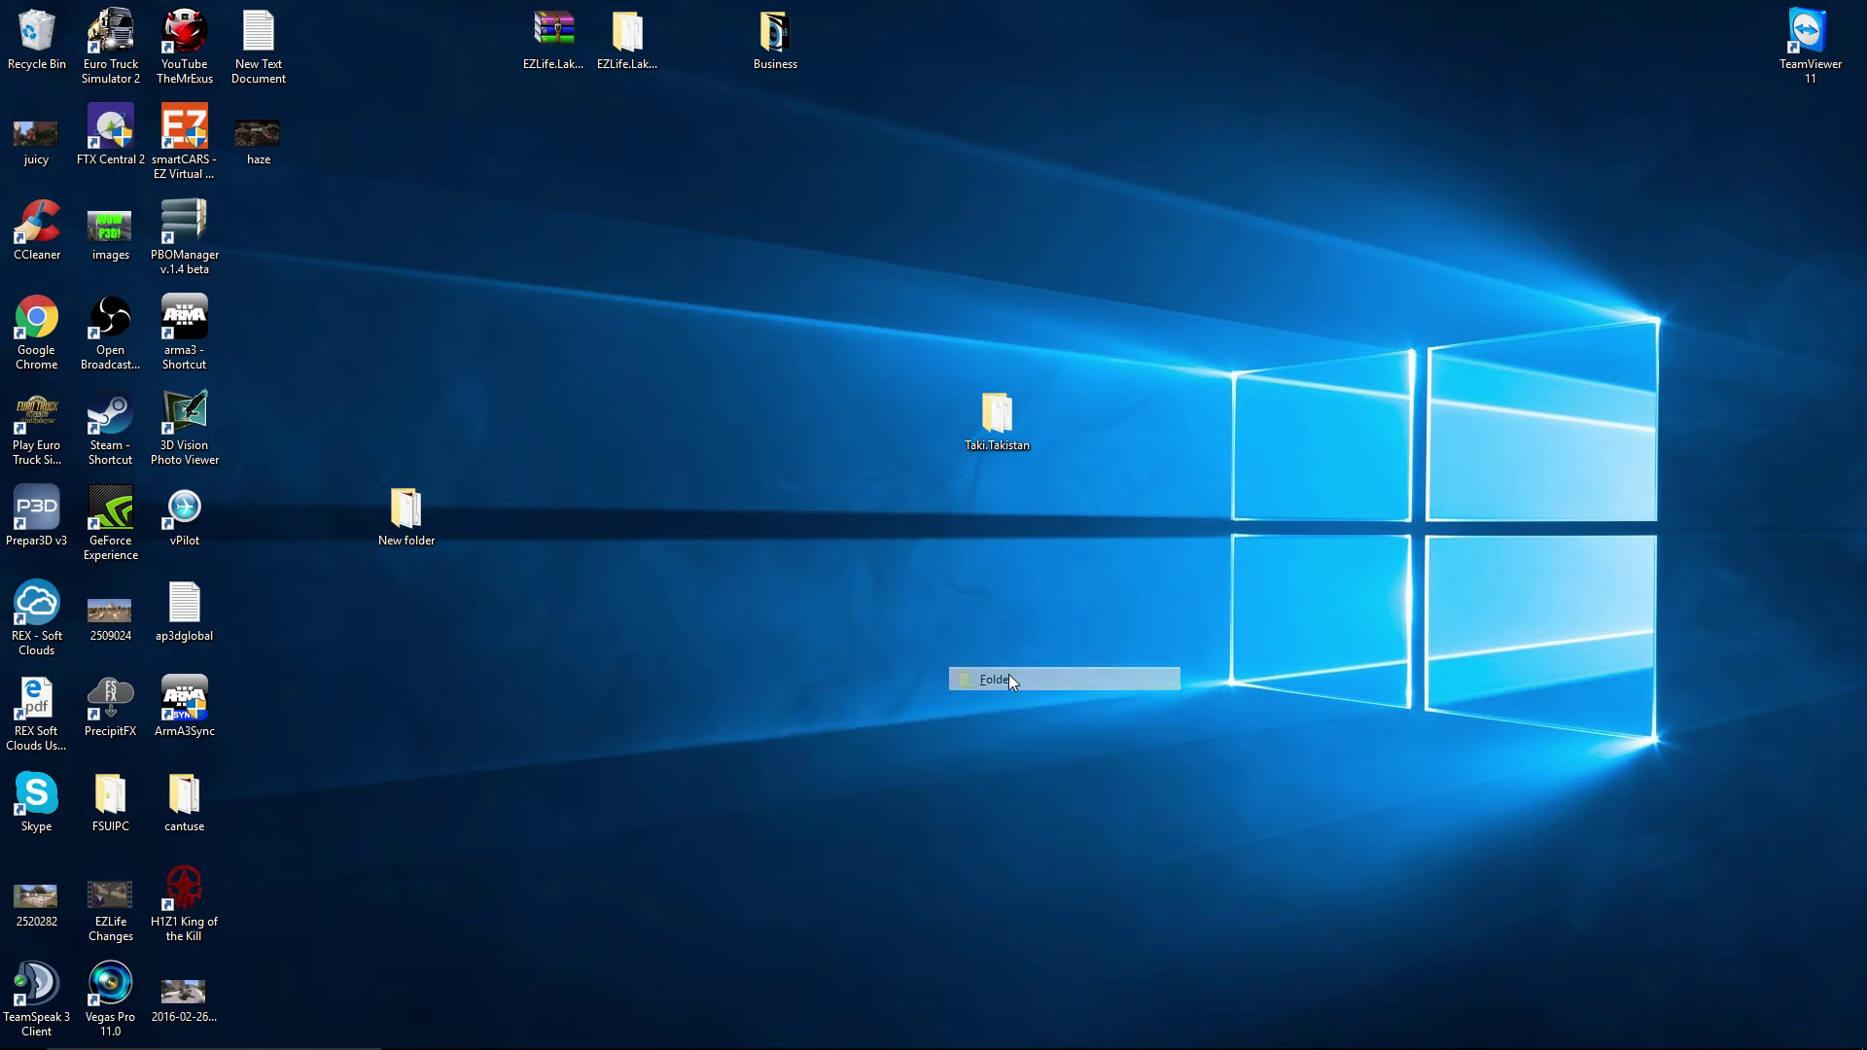
{"action": "type", "text": "Taki"}
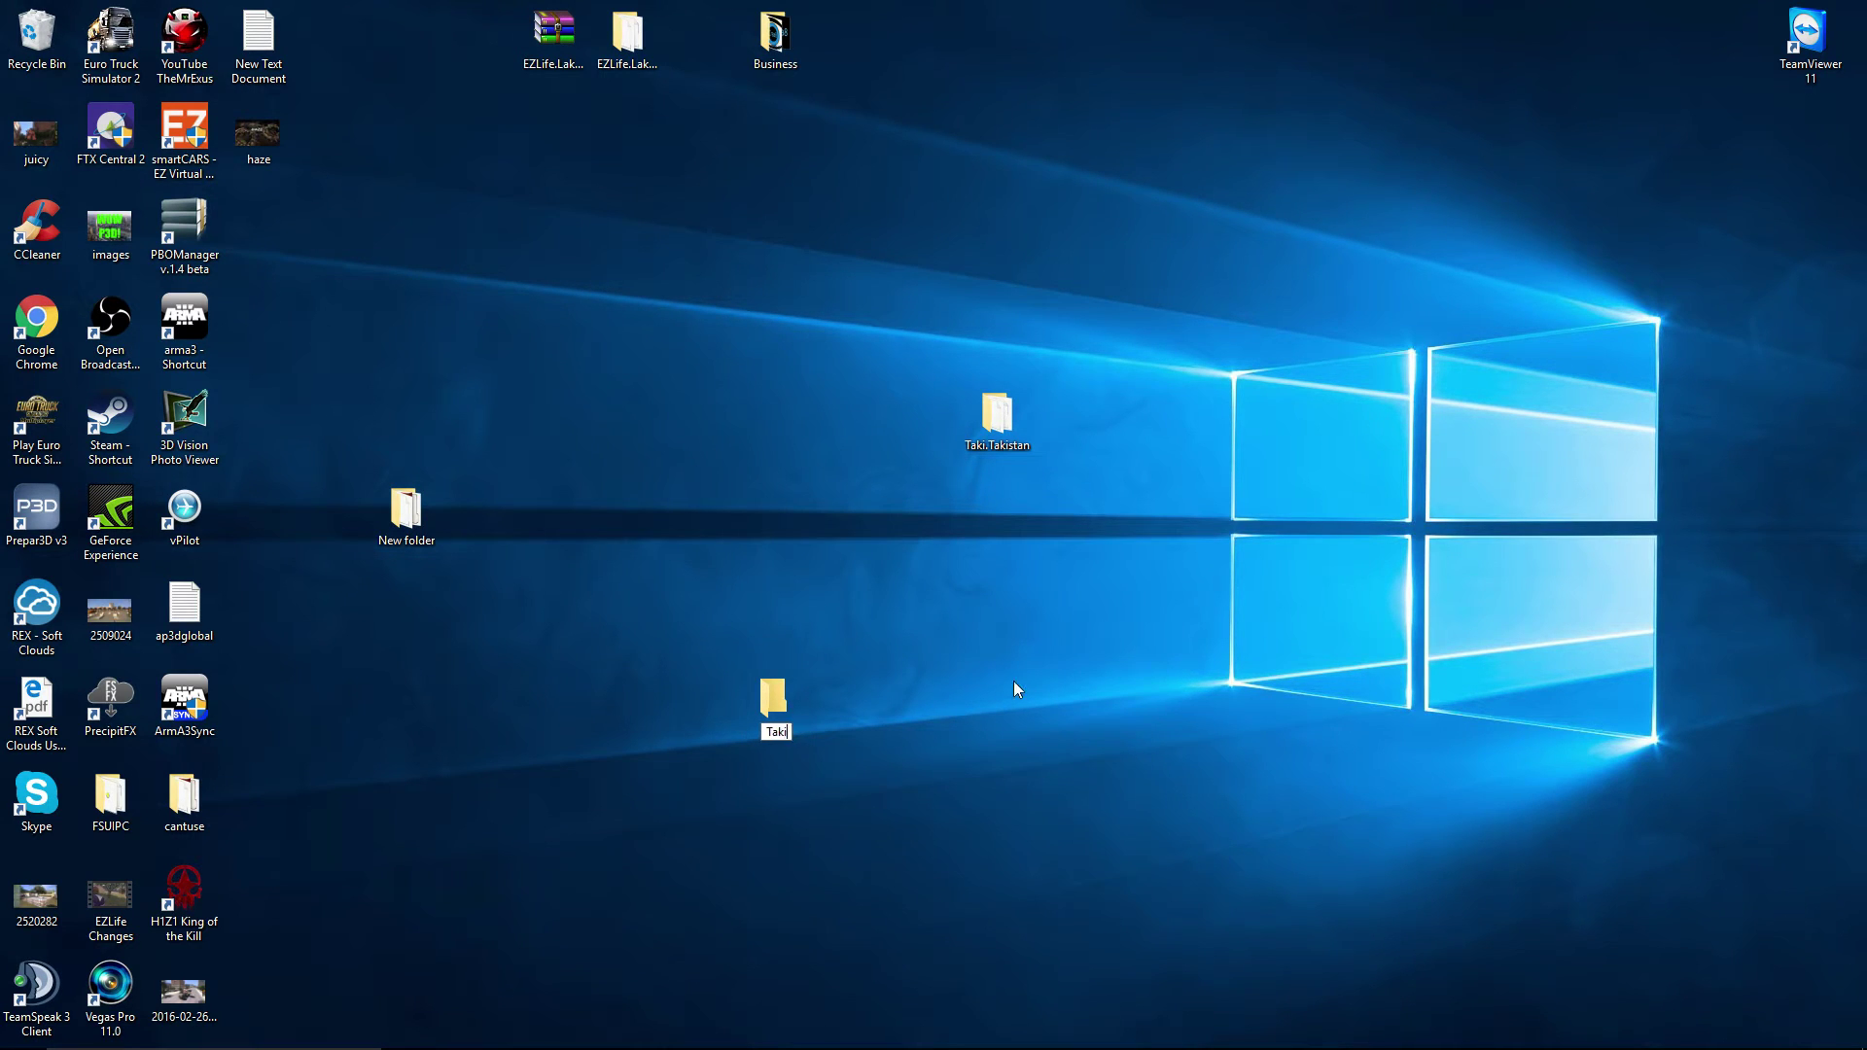
{"action": "type", "text": " Life"}
{"action": "key", "text": "Return"}
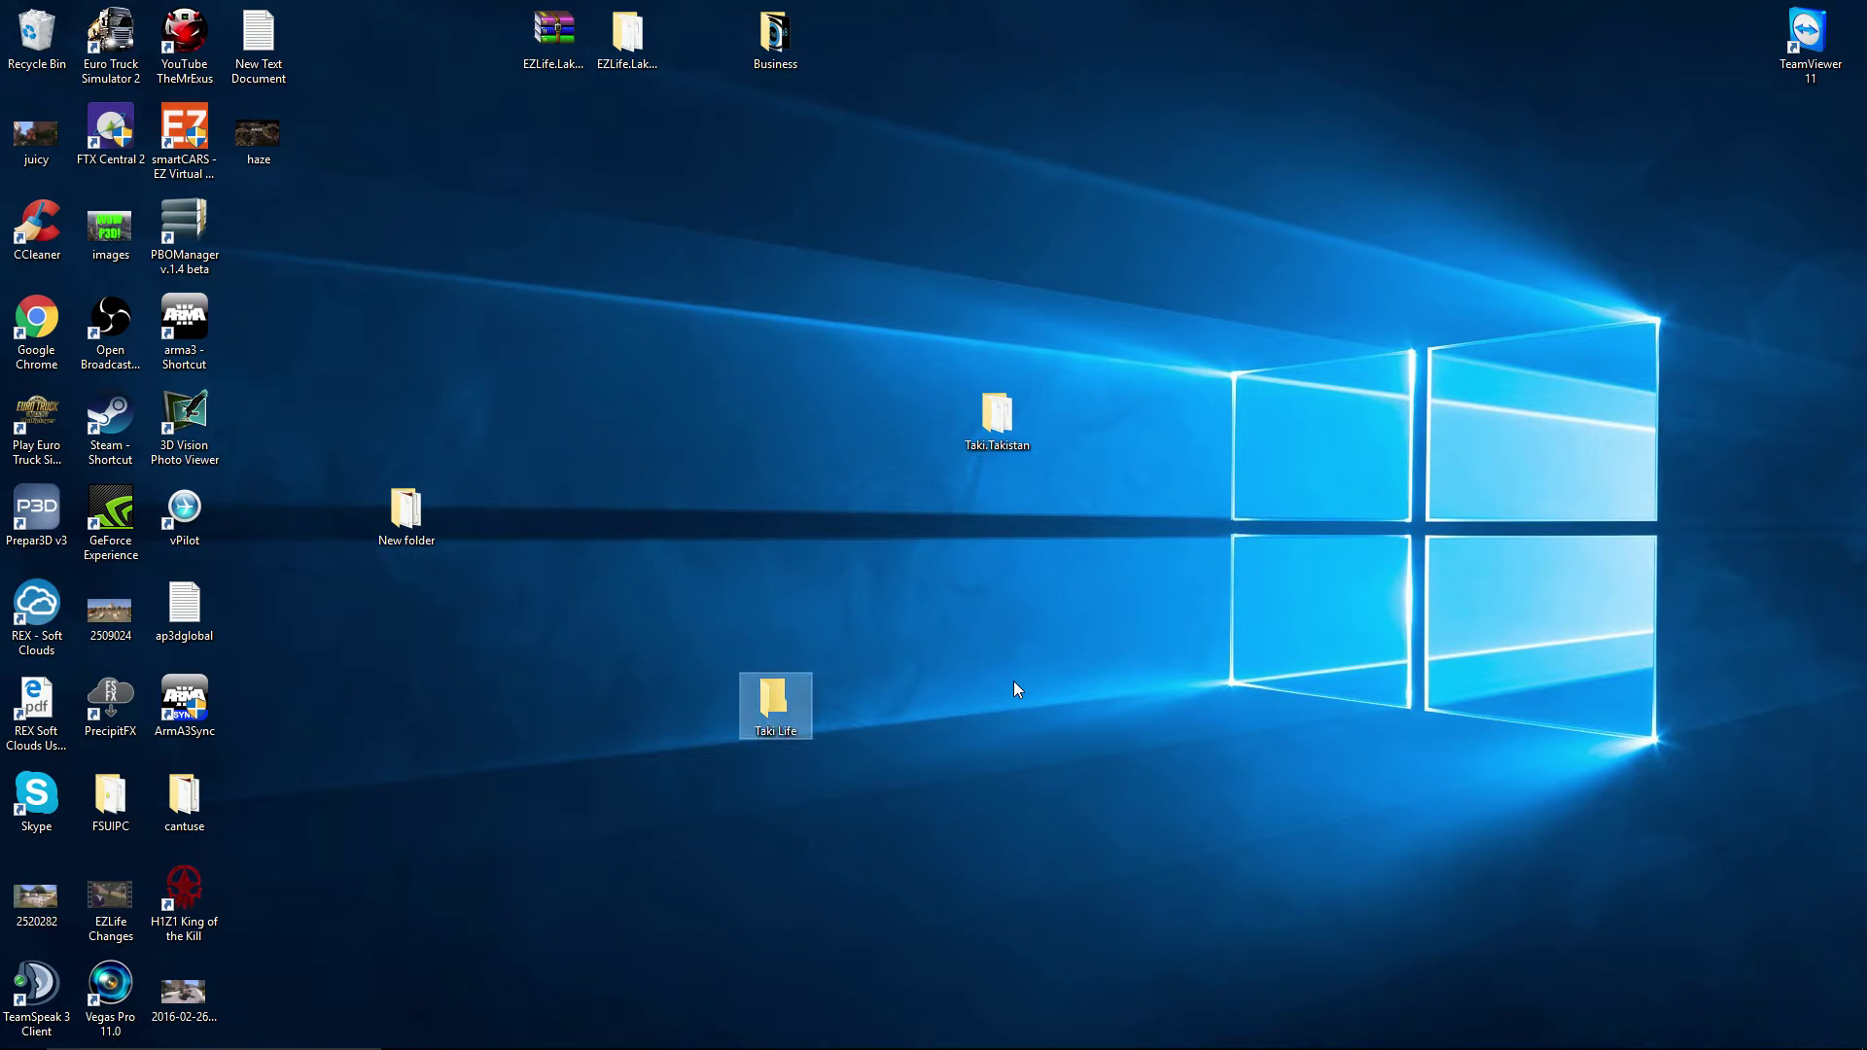
{"action": "left_click", "coordinate": [1014, 689]}
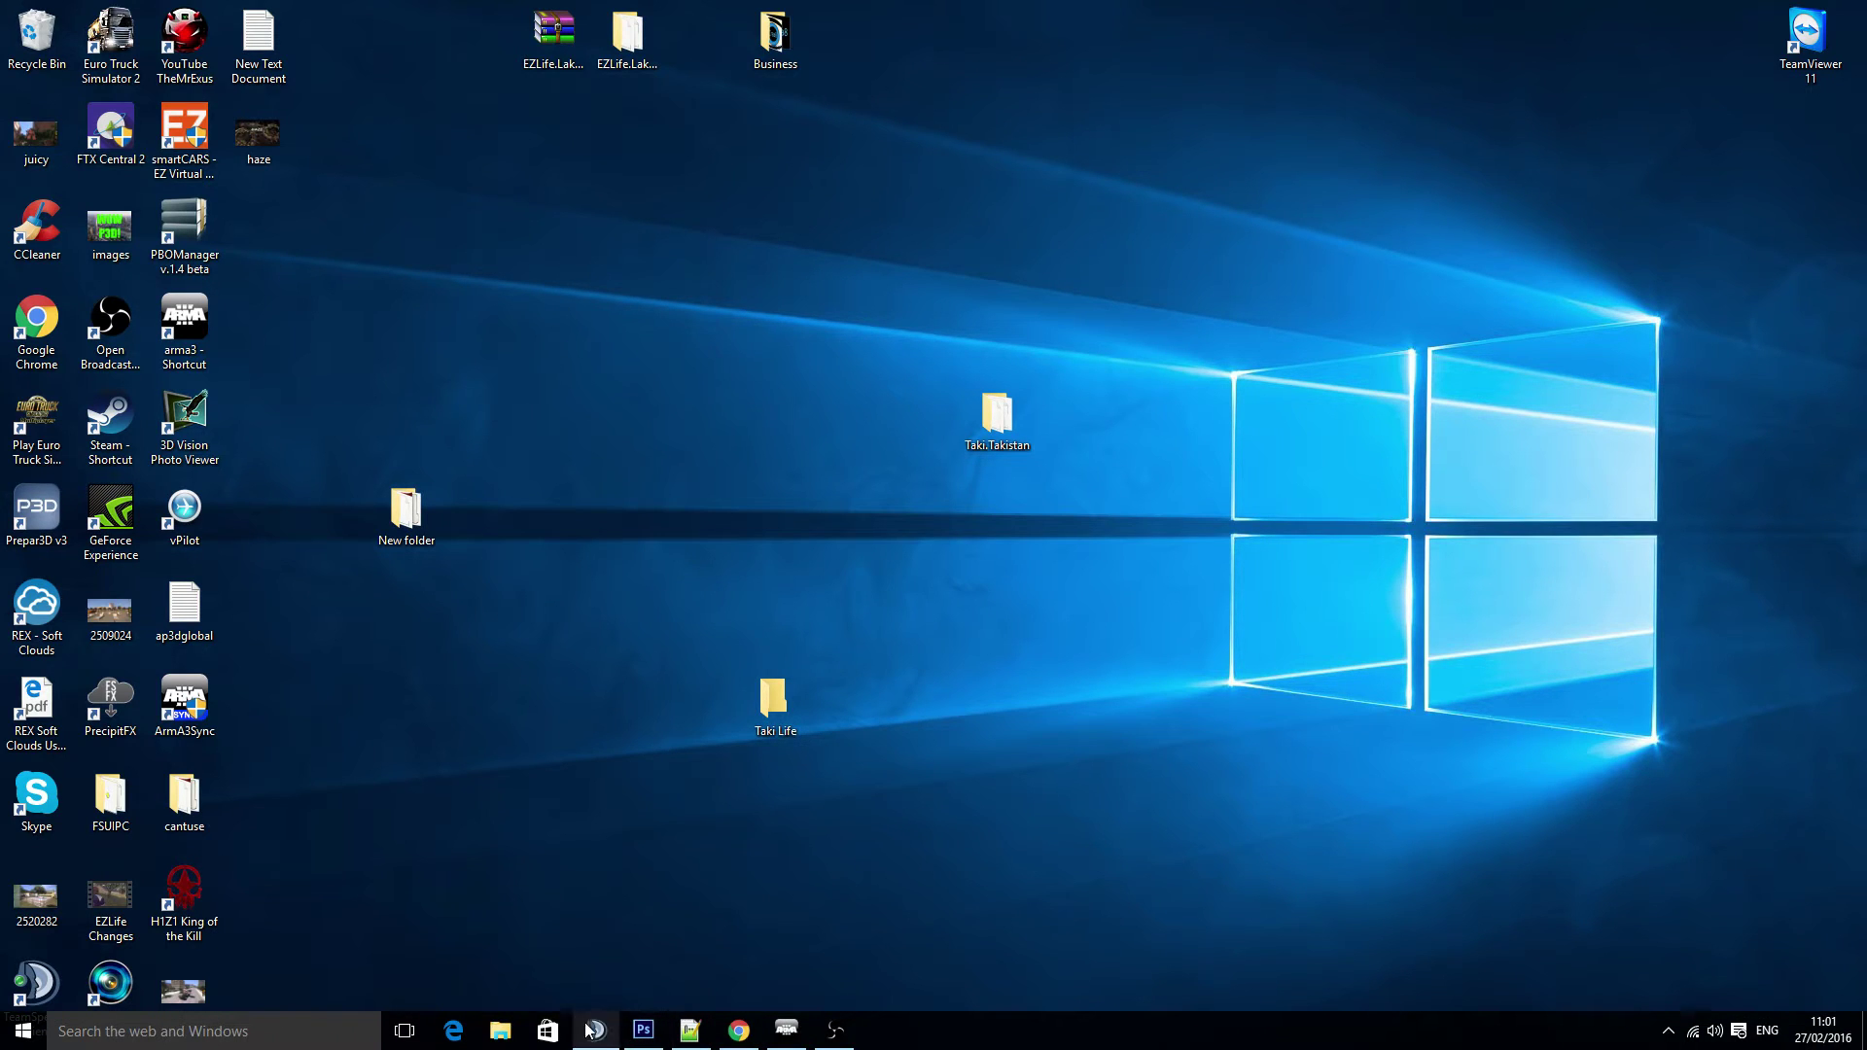
{"action": "left_click", "coordinate": [500, 1029]}
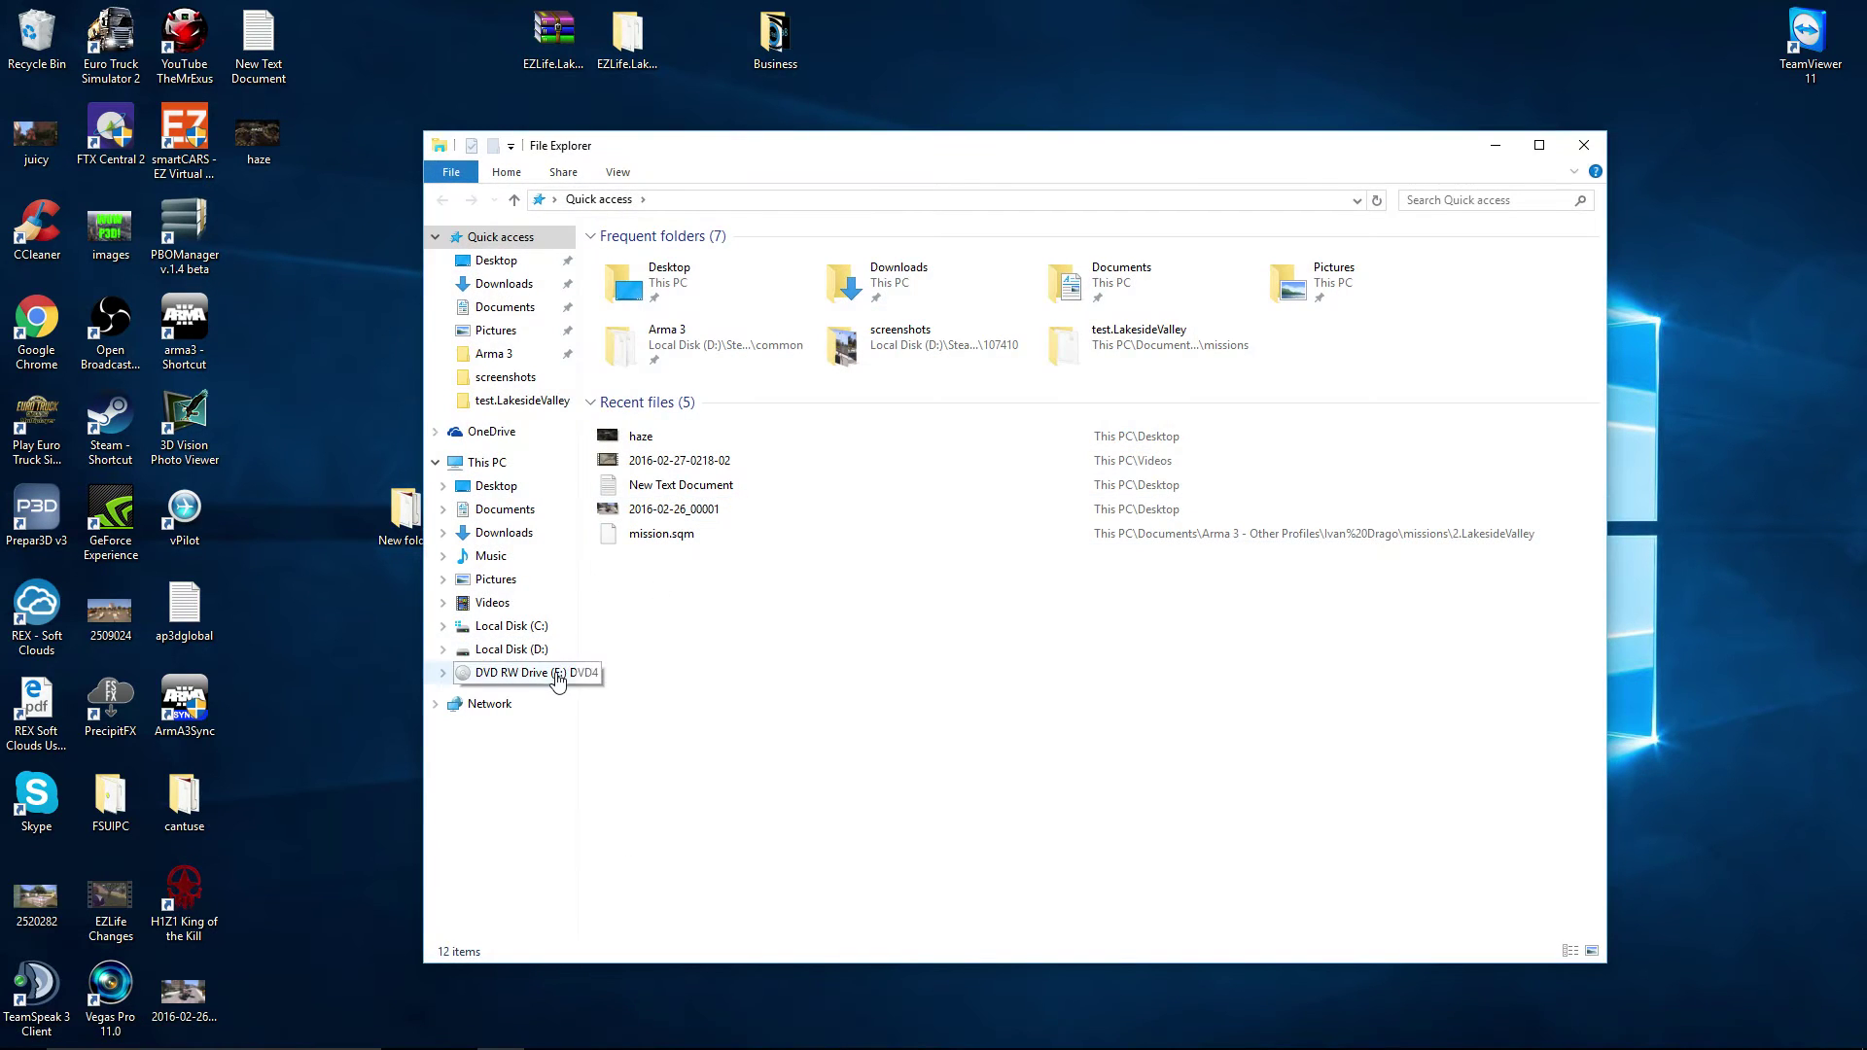
{"action": "left_click", "coordinate": [544, 655]}
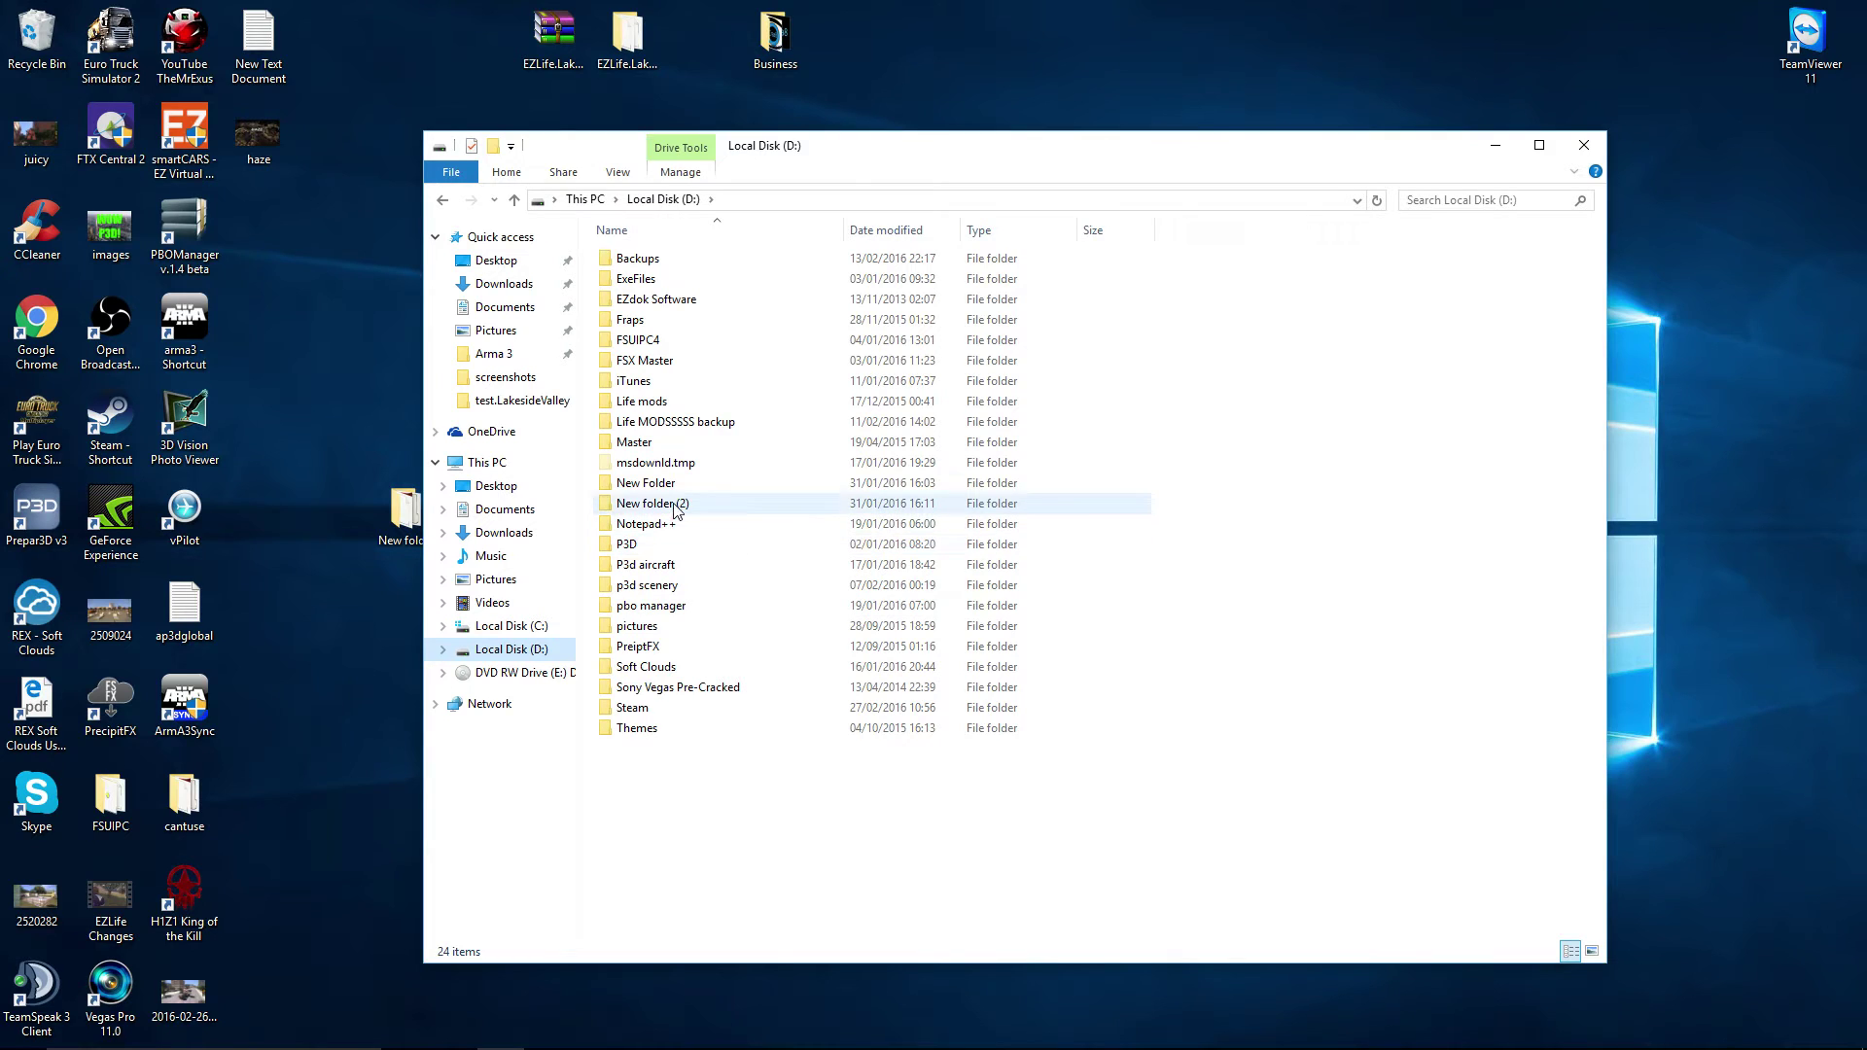
{"action": "double_click", "coordinate": [700, 424]}
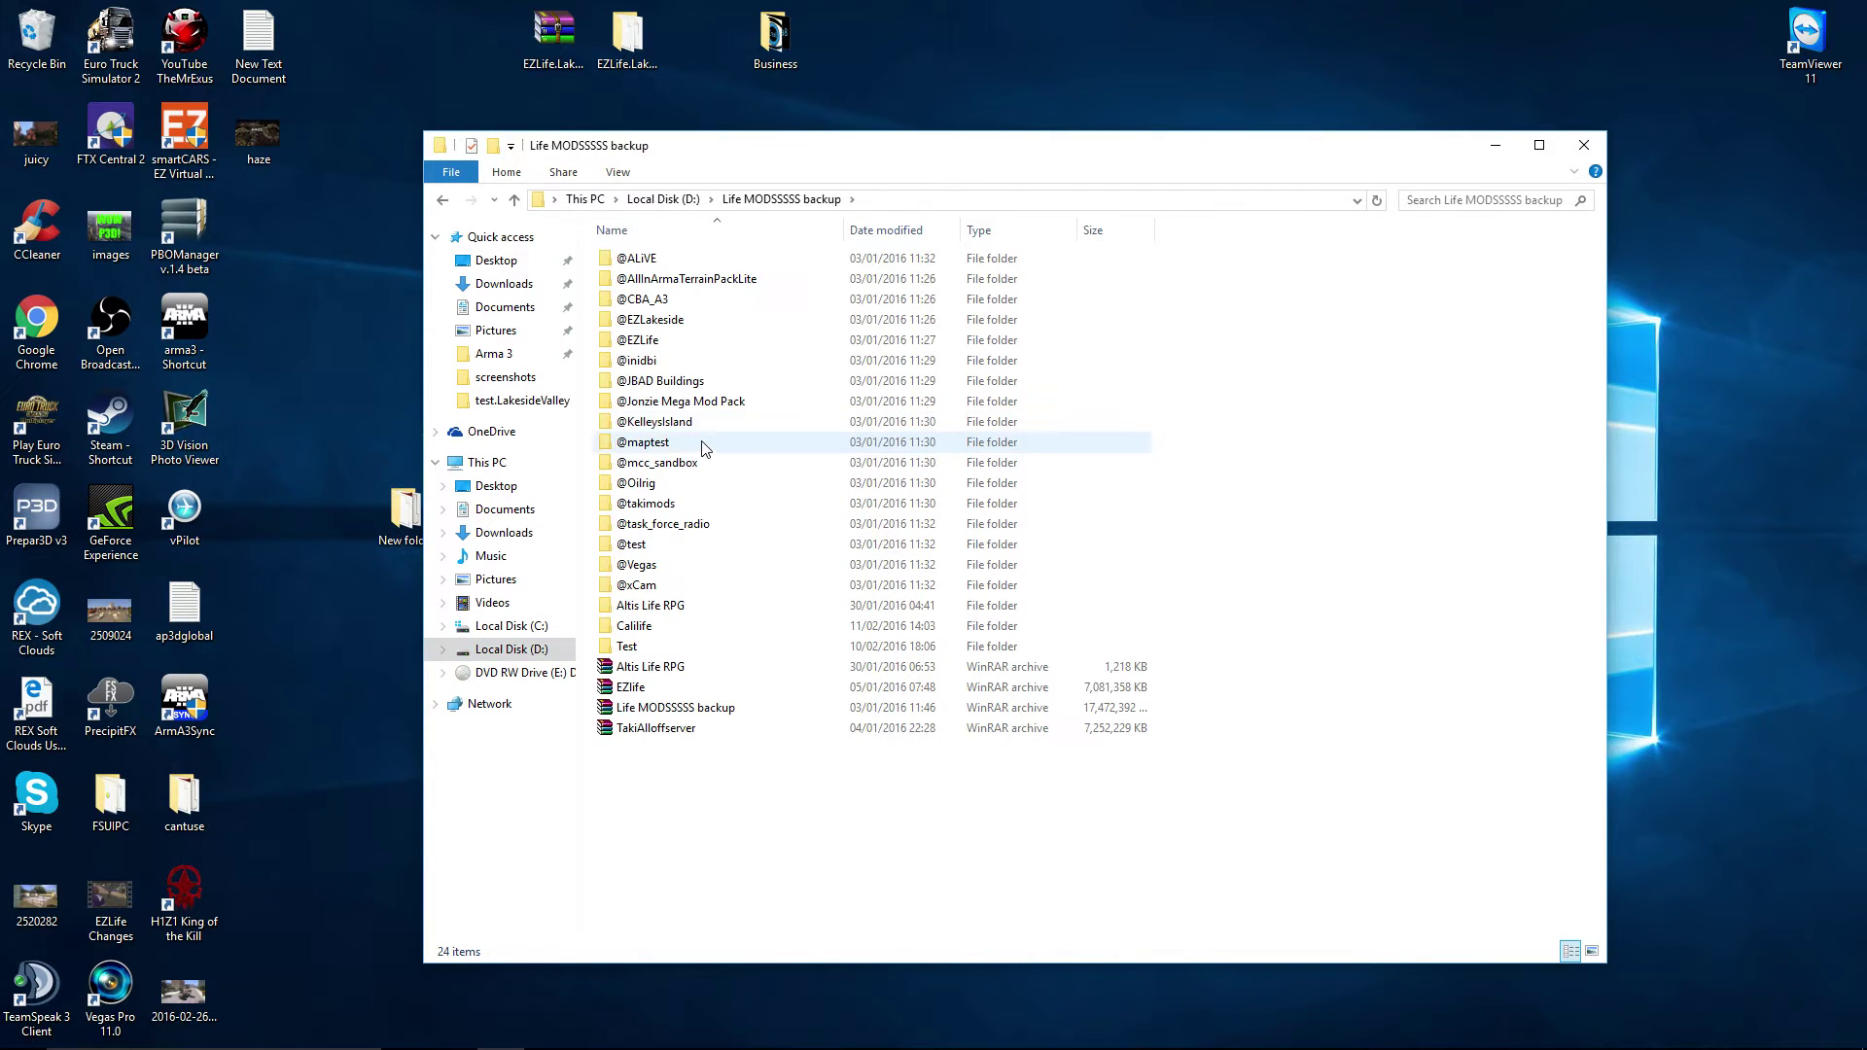
{"action": "double_click", "coordinate": [649, 605]}
{"action": "double_click", "coordinate": [644, 300]}
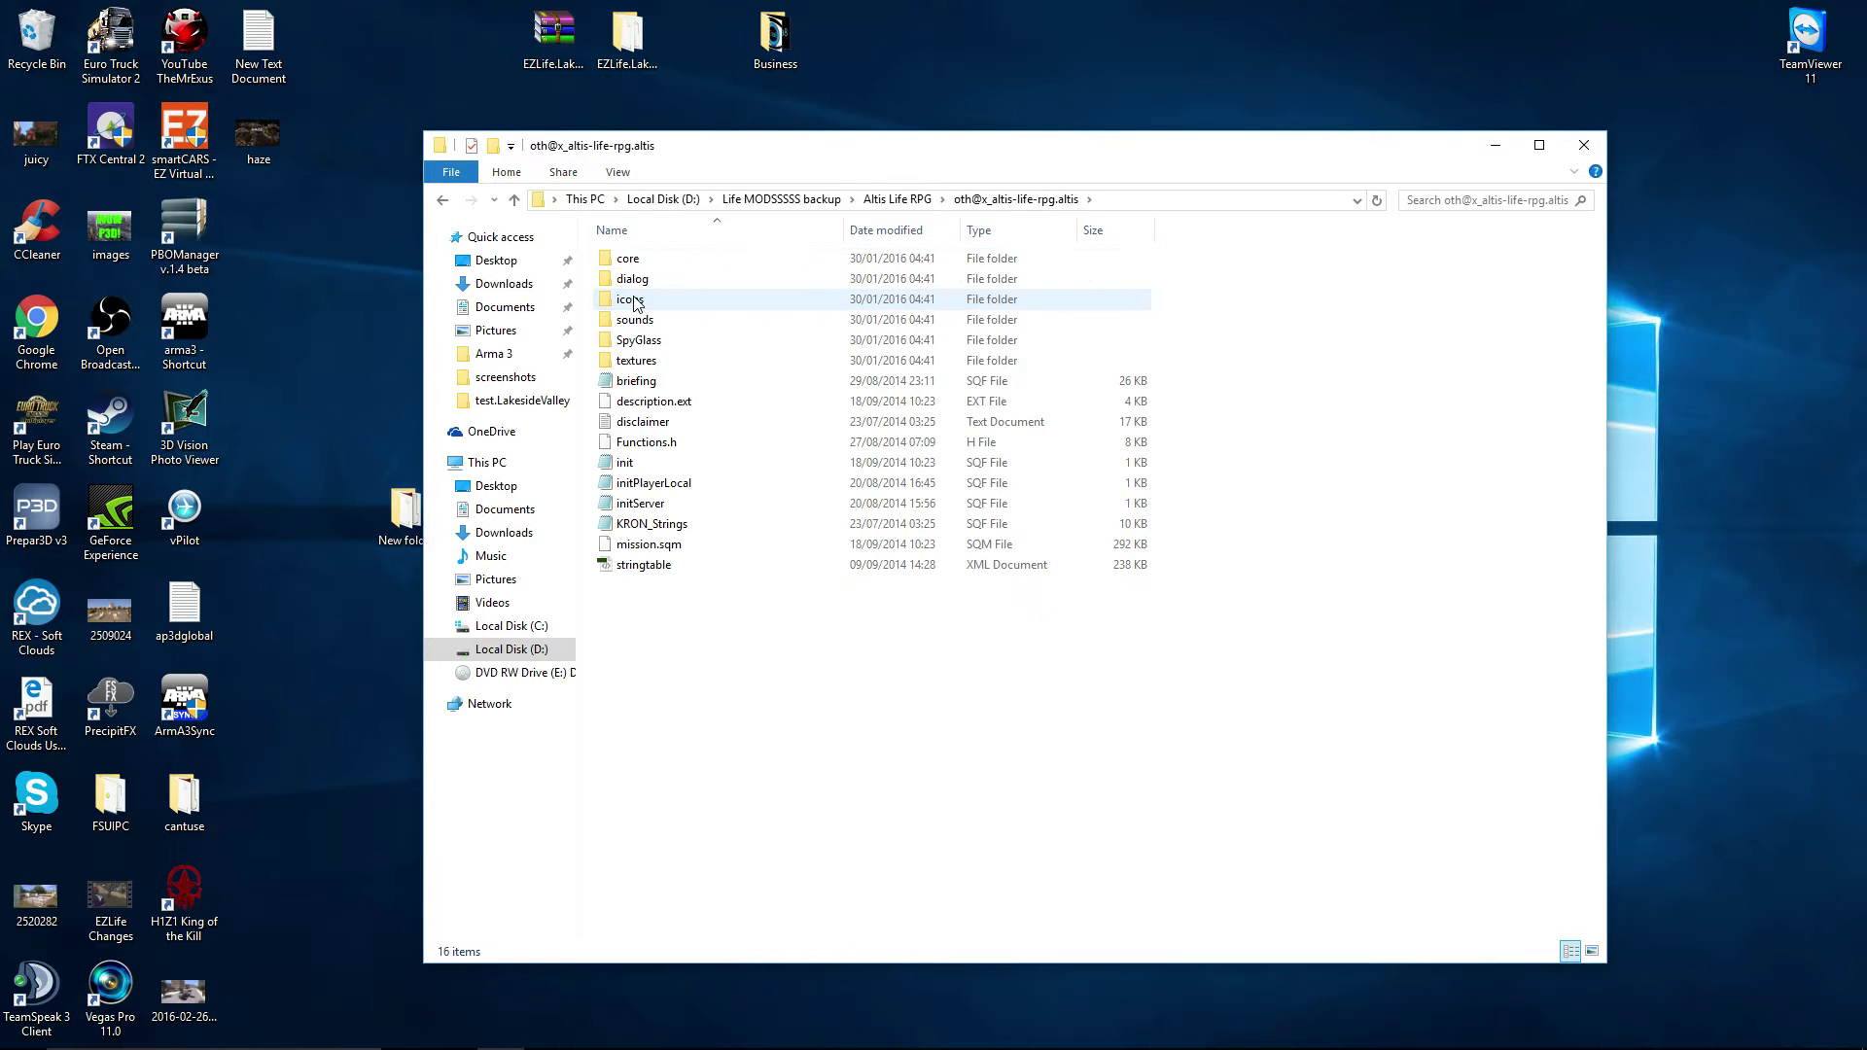
{"action": "left_click", "coordinate": [442, 200]}
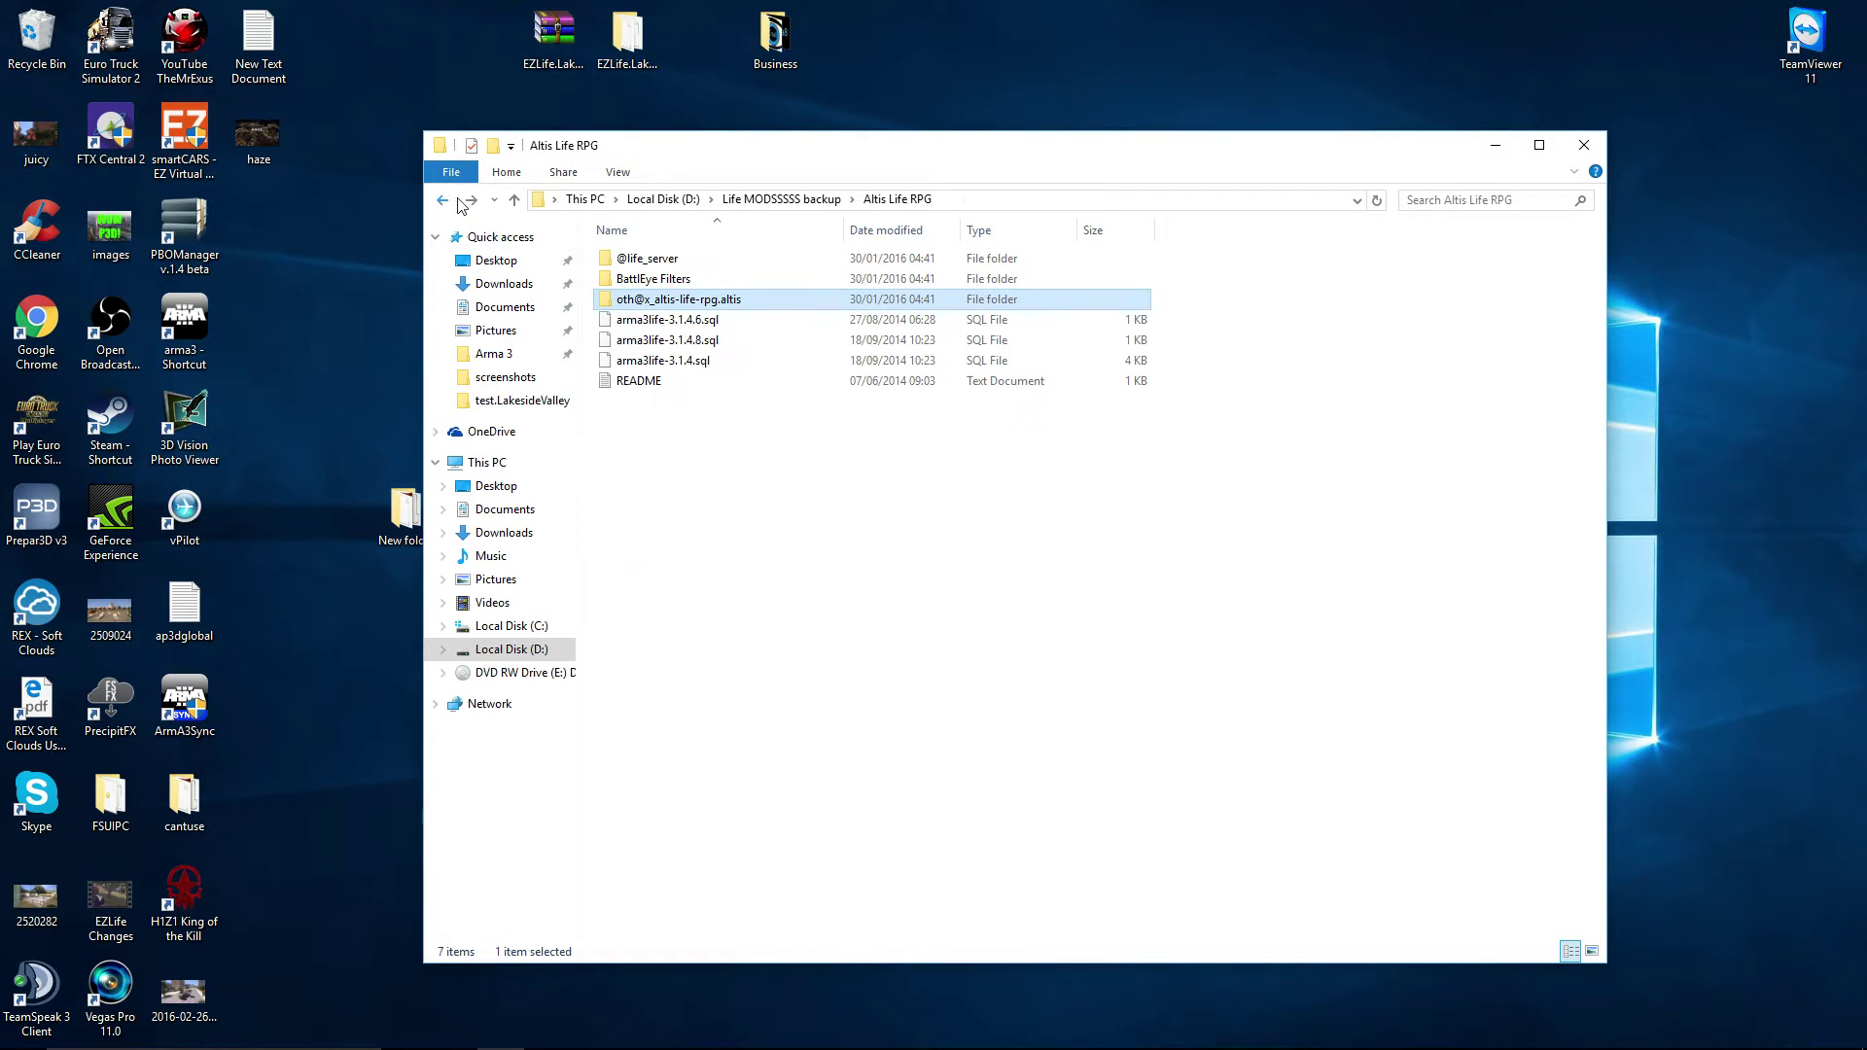
{"action": "right_click", "coordinate": [662, 264]}
{"action": "left_click", "coordinate": [707, 668]}
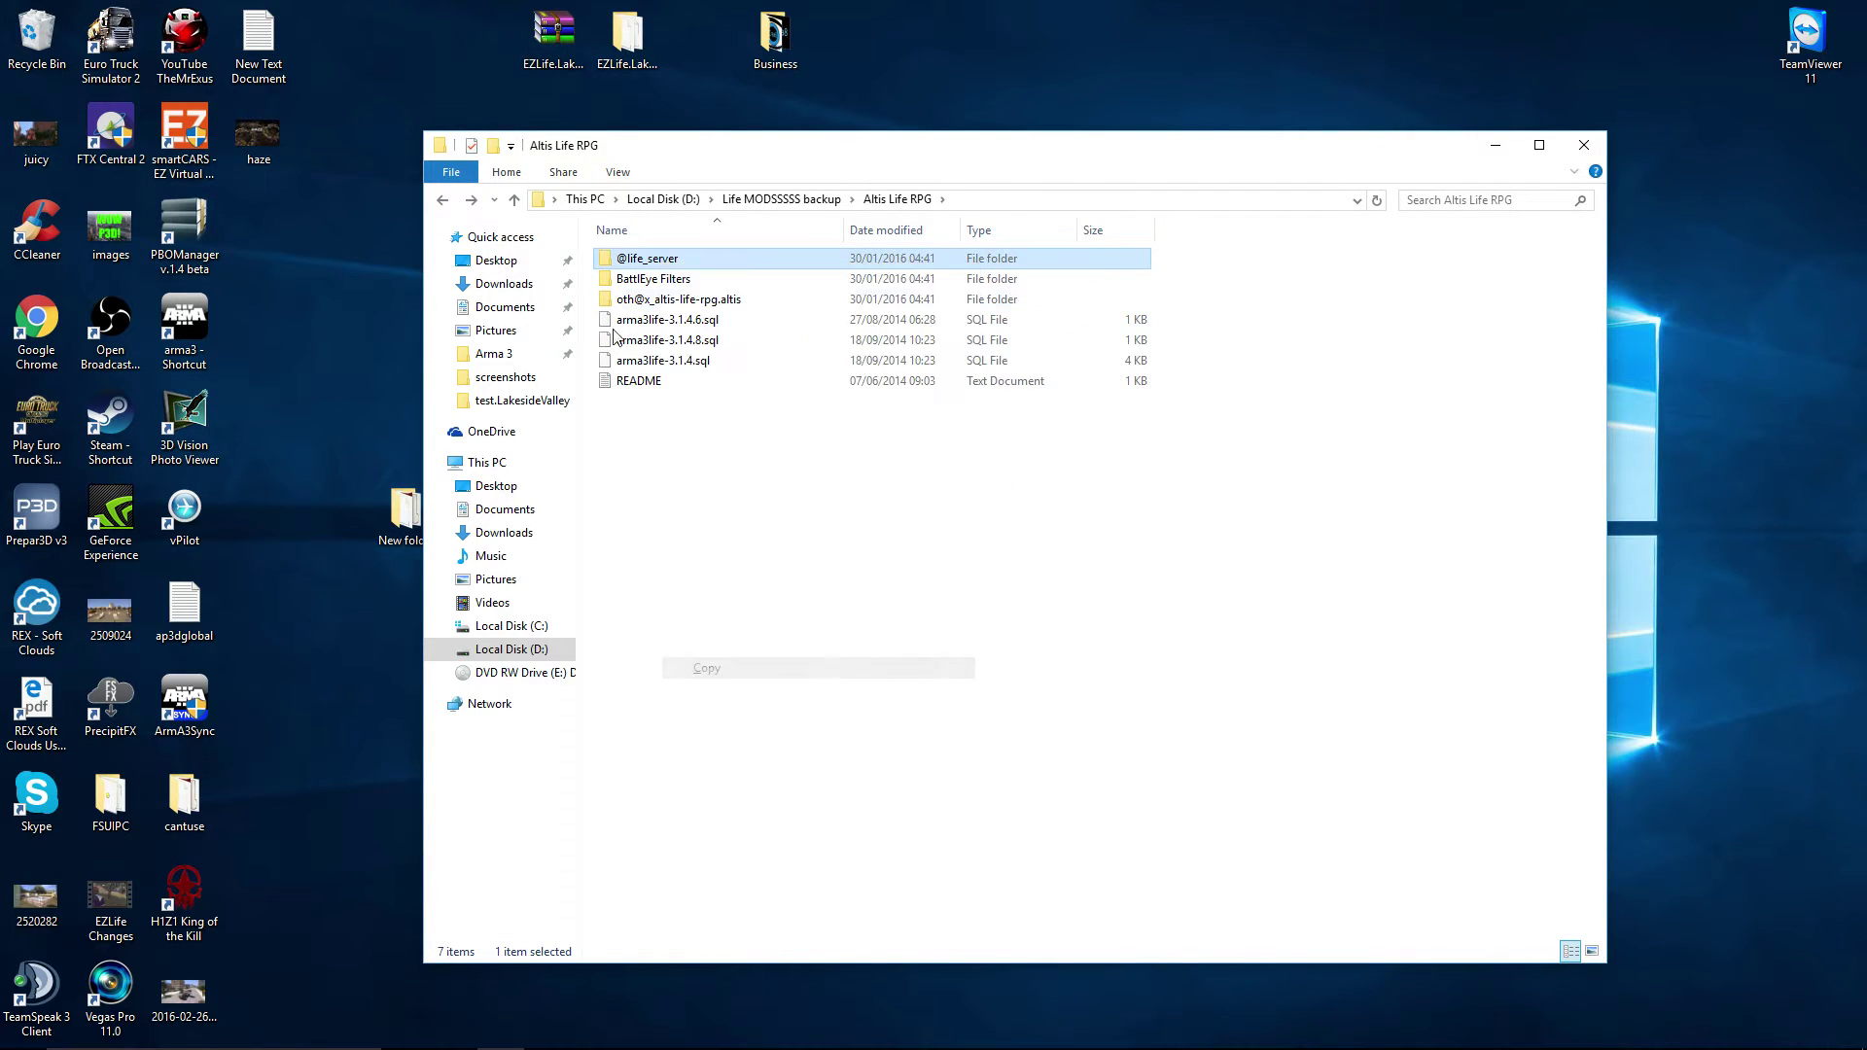
{"action": "double_click", "coordinate": [633, 259]}
{"action": "double_click", "coordinate": [632, 259]}
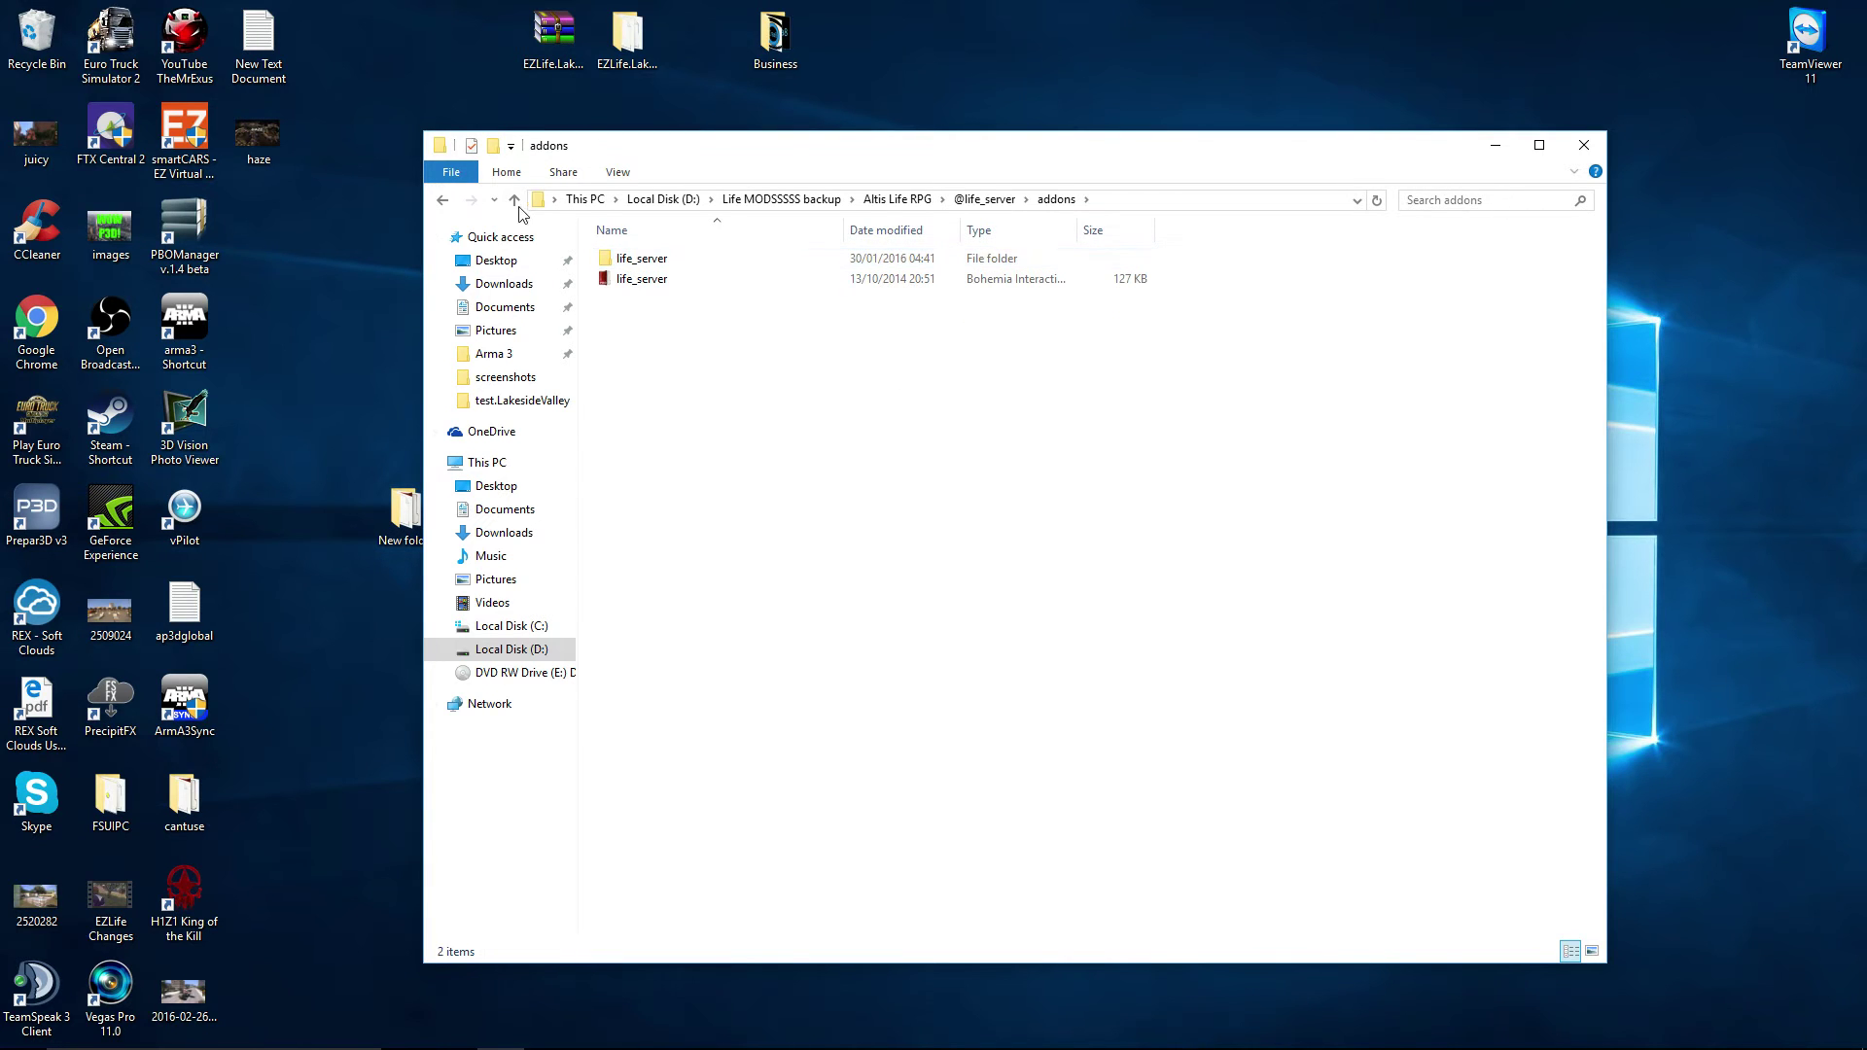
{"action": "left_click", "coordinate": [440, 200]}
{"action": "left_click", "coordinate": [440, 200]}
{"action": "left_click", "coordinate": [440, 200]}
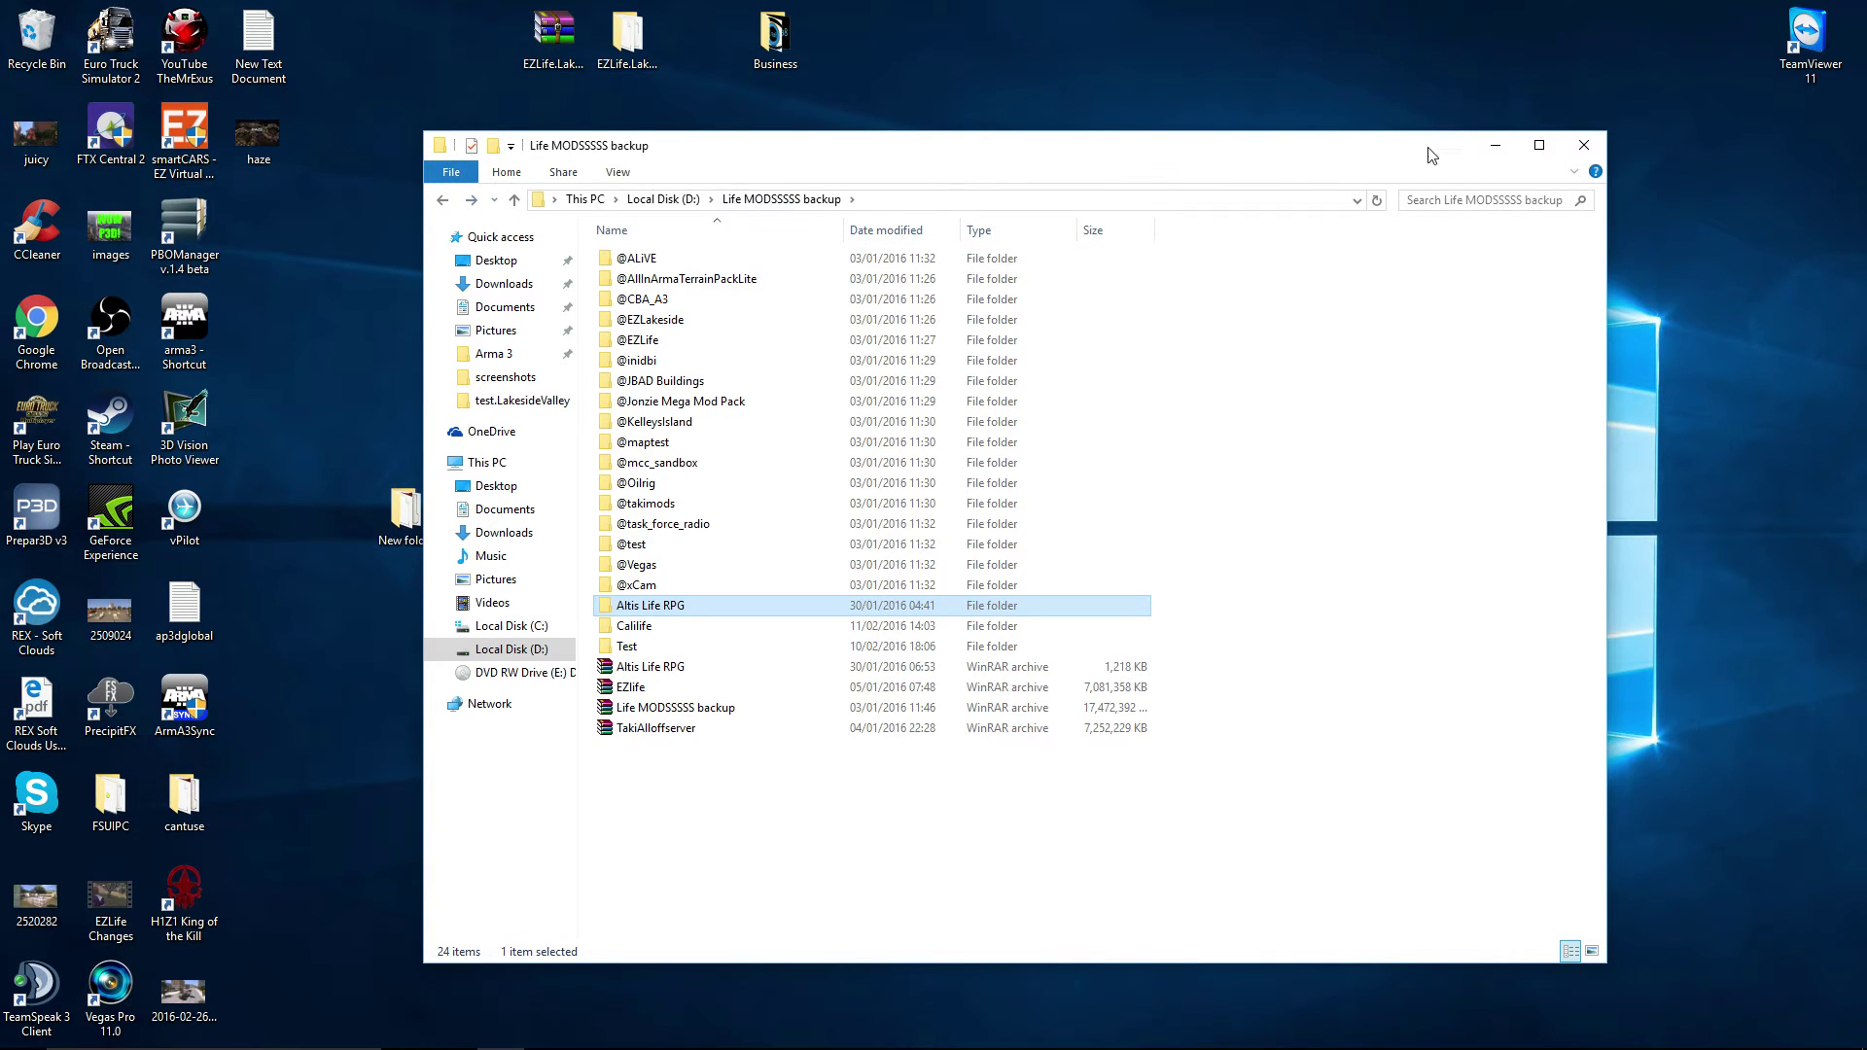
{"action": "left_click", "coordinate": [1493, 146]}
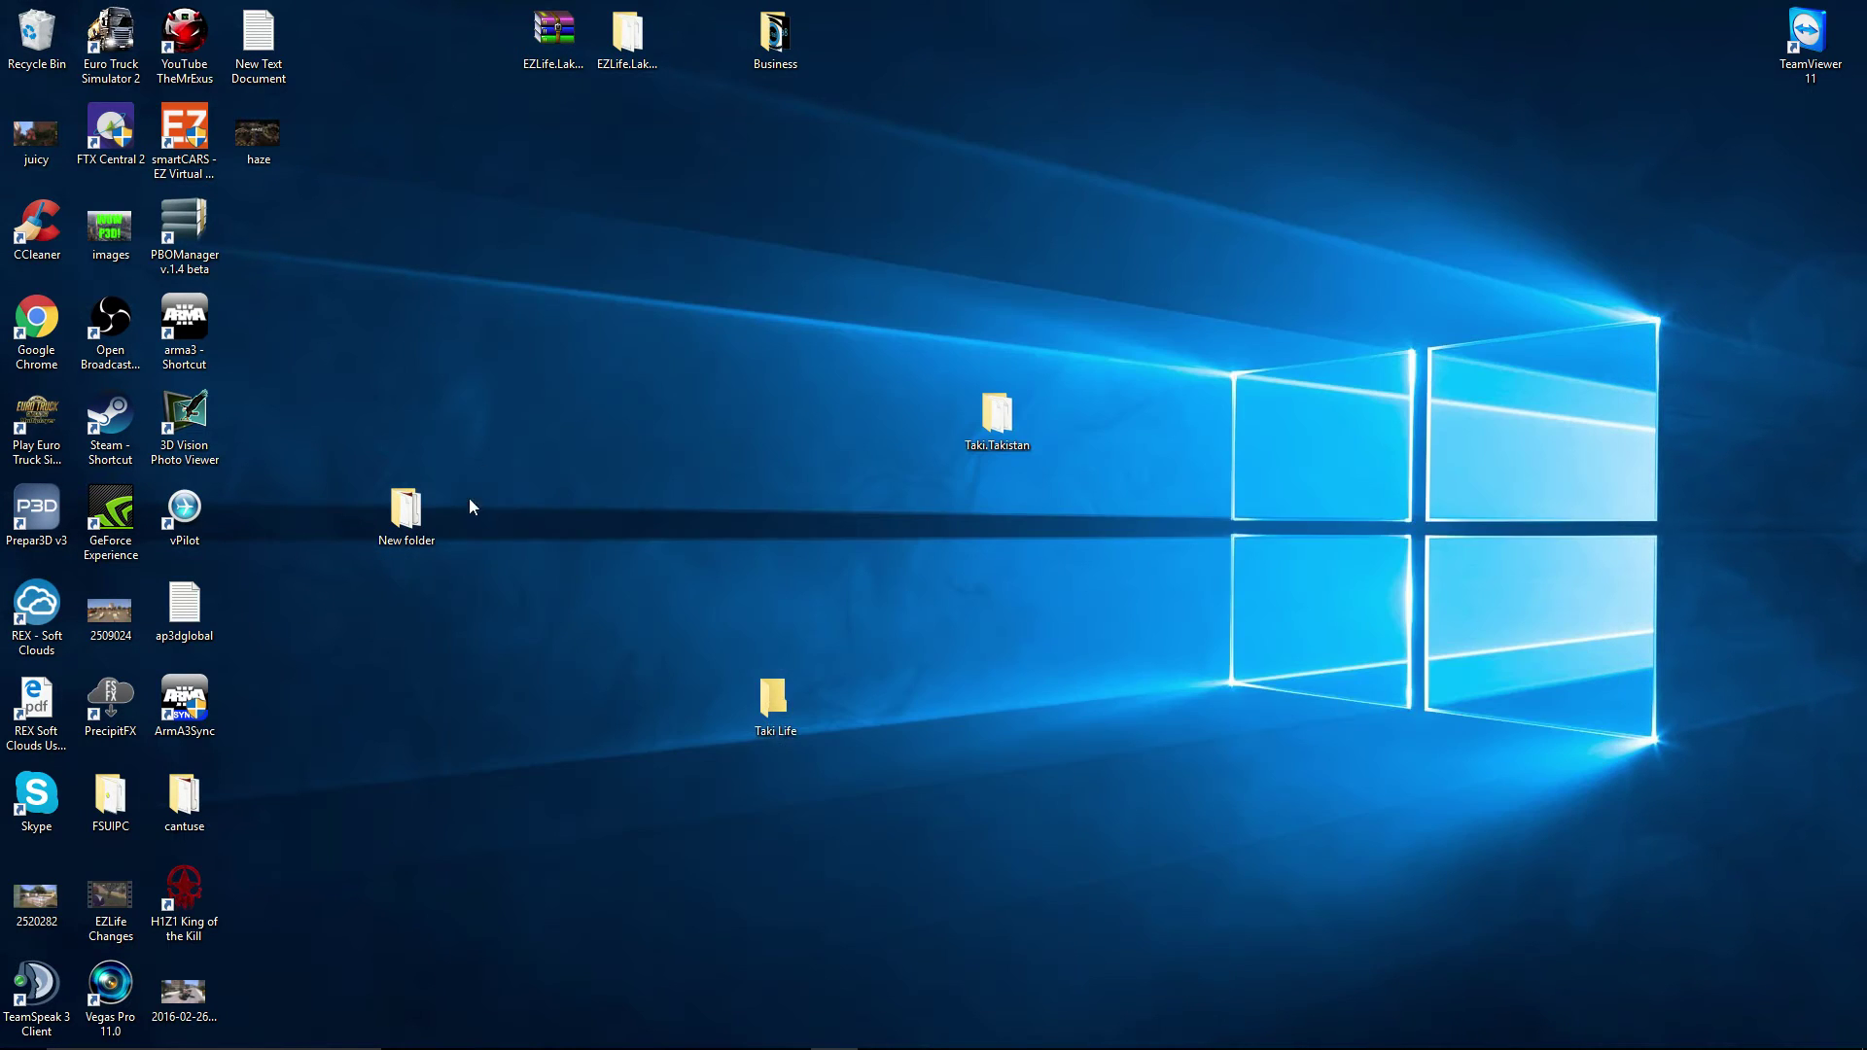
{"action": "double_click", "coordinate": [784, 696]}
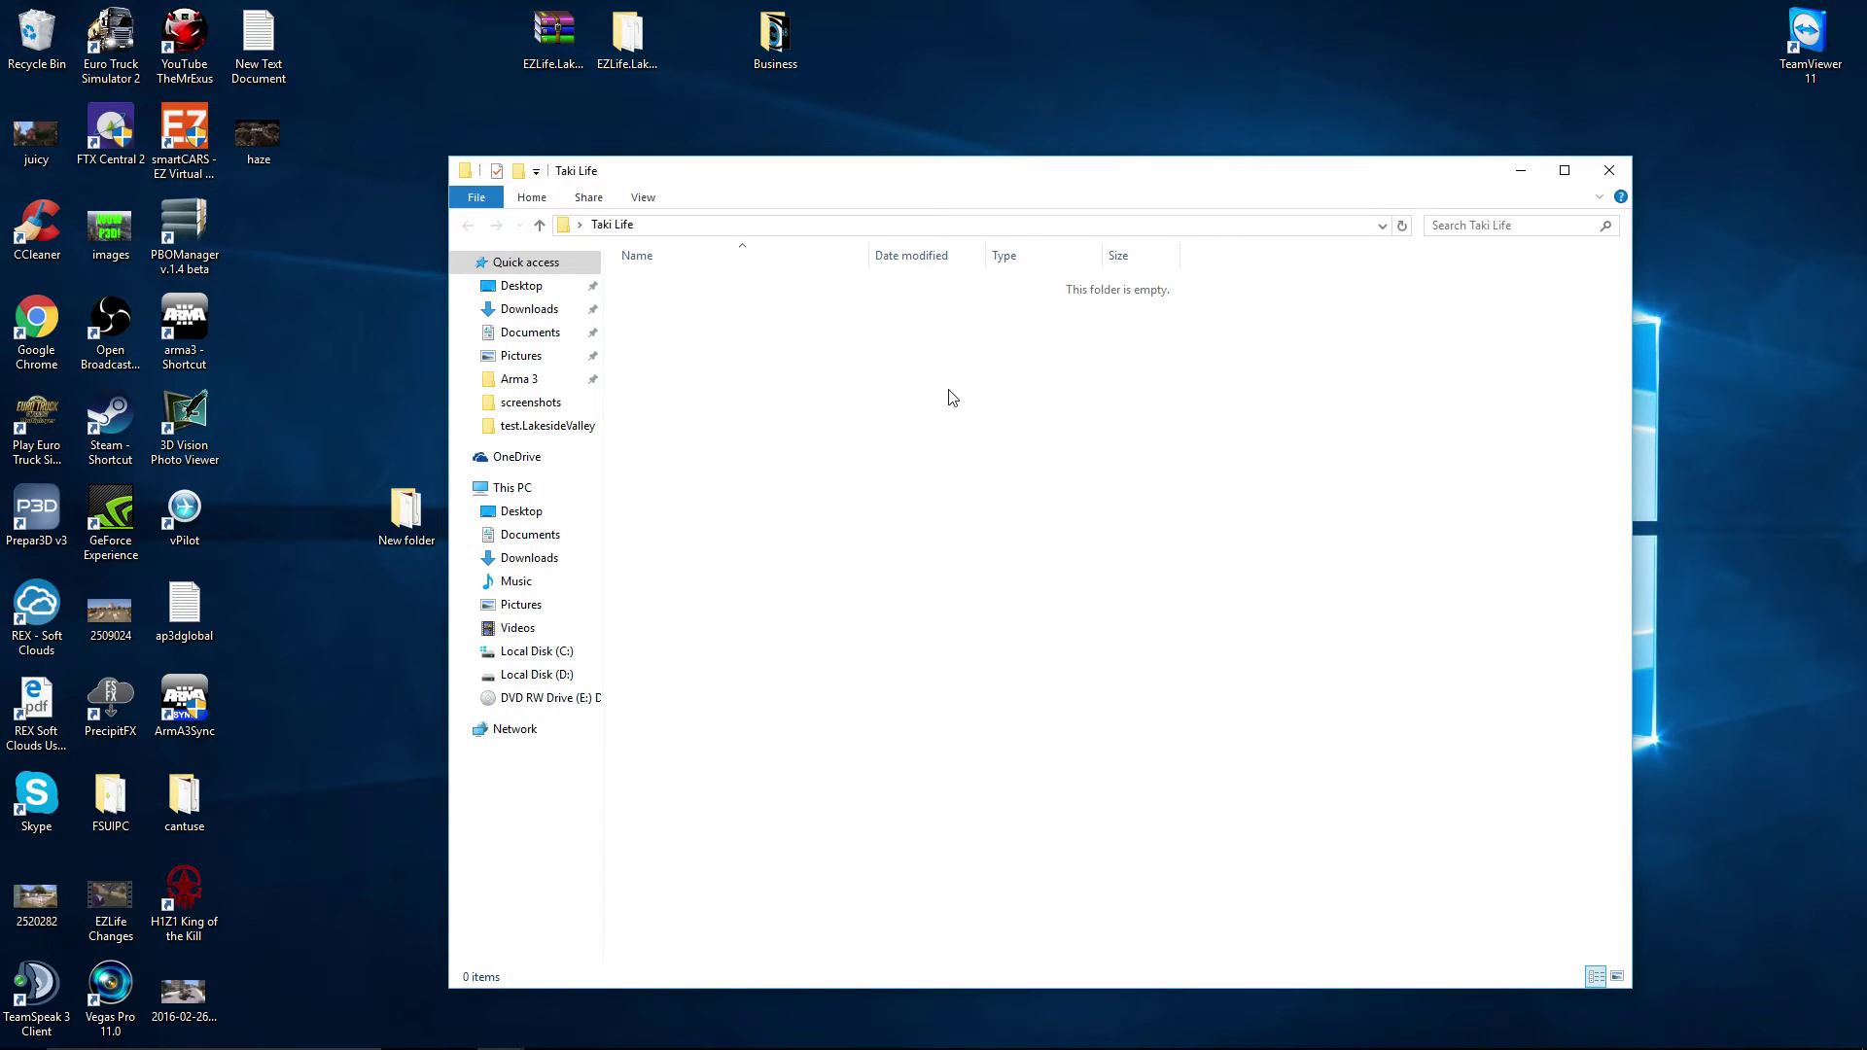
{"action": "right_click", "coordinate": [952, 398]}
{"action": "left_click", "coordinate": [997, 525]}
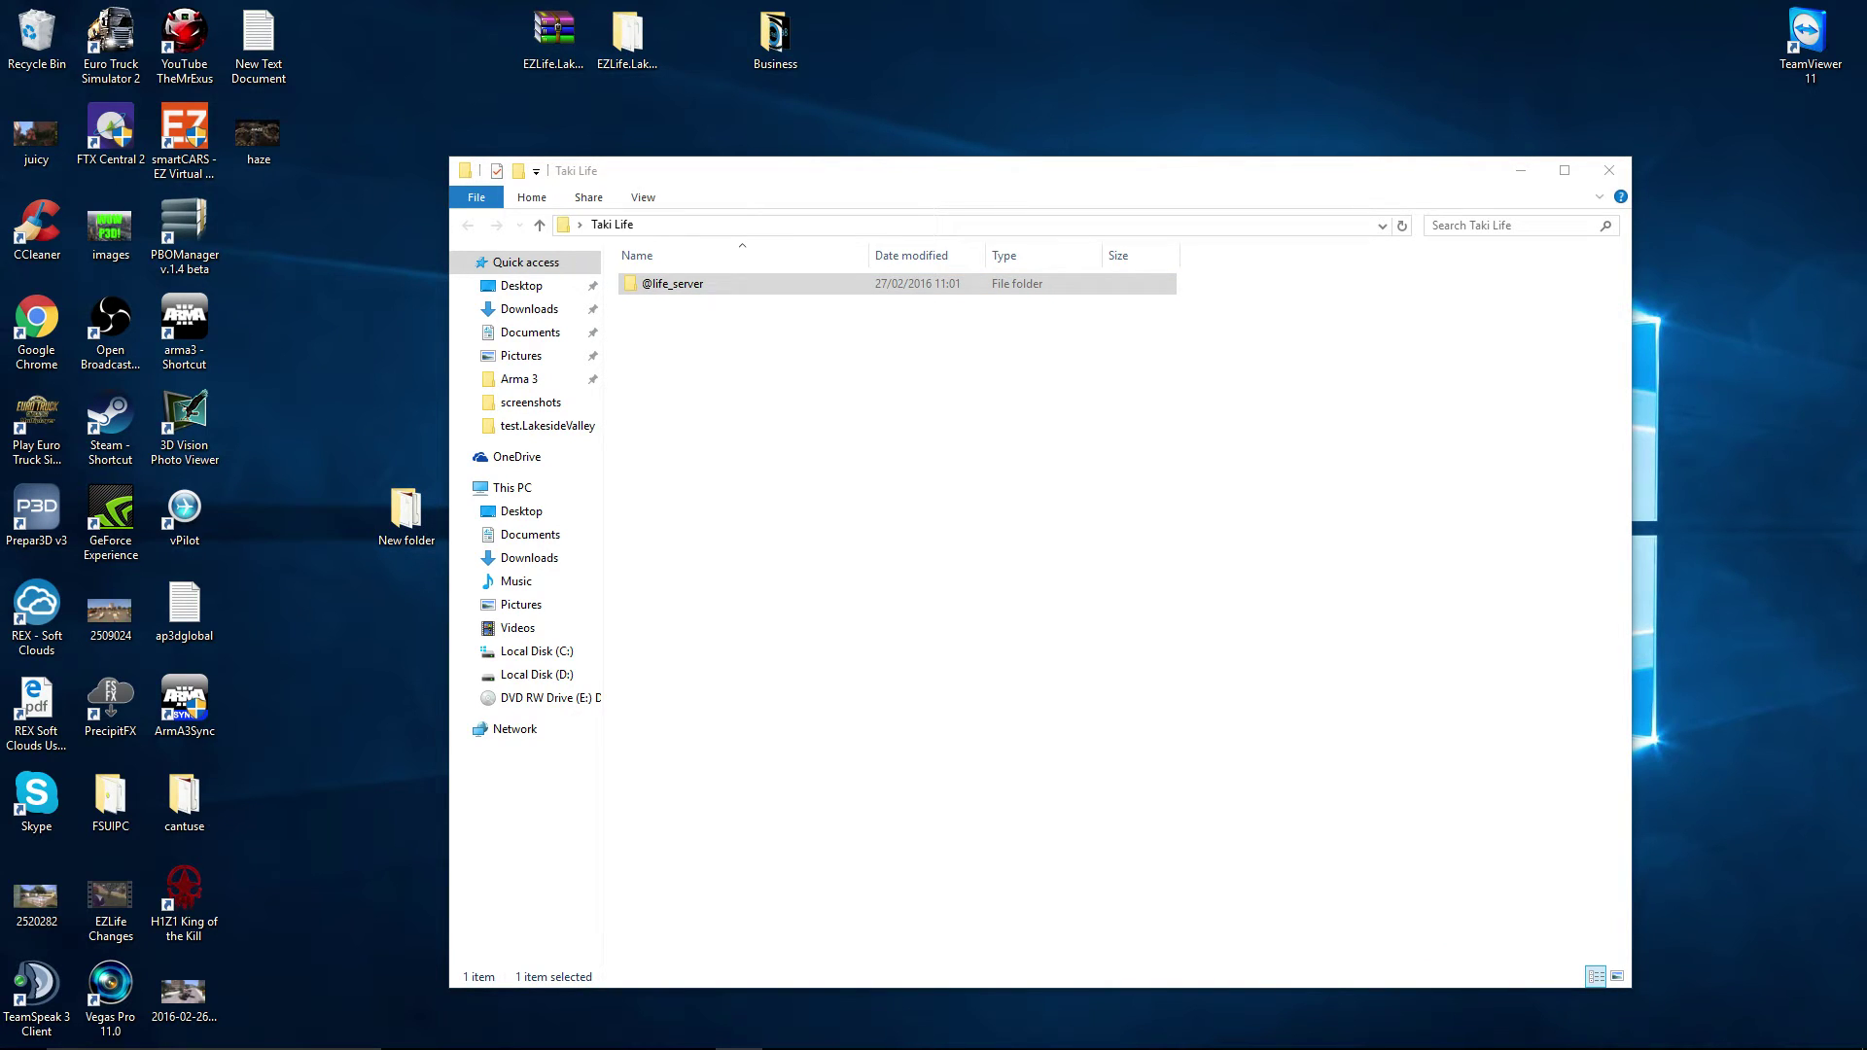
Step: Move the Taki.Takistan mission folder from the desktop into the Taki Life folder
{"action": "left_click", "coordinate": [1022, 465]}
{"action": "left_click_drag", "start_coordinate": [729, 175], "coordinate": [1068, 216]}
{"action": "left_click_drag", "start_coordinate": [772, 700], "coordinate": [627, 610]}
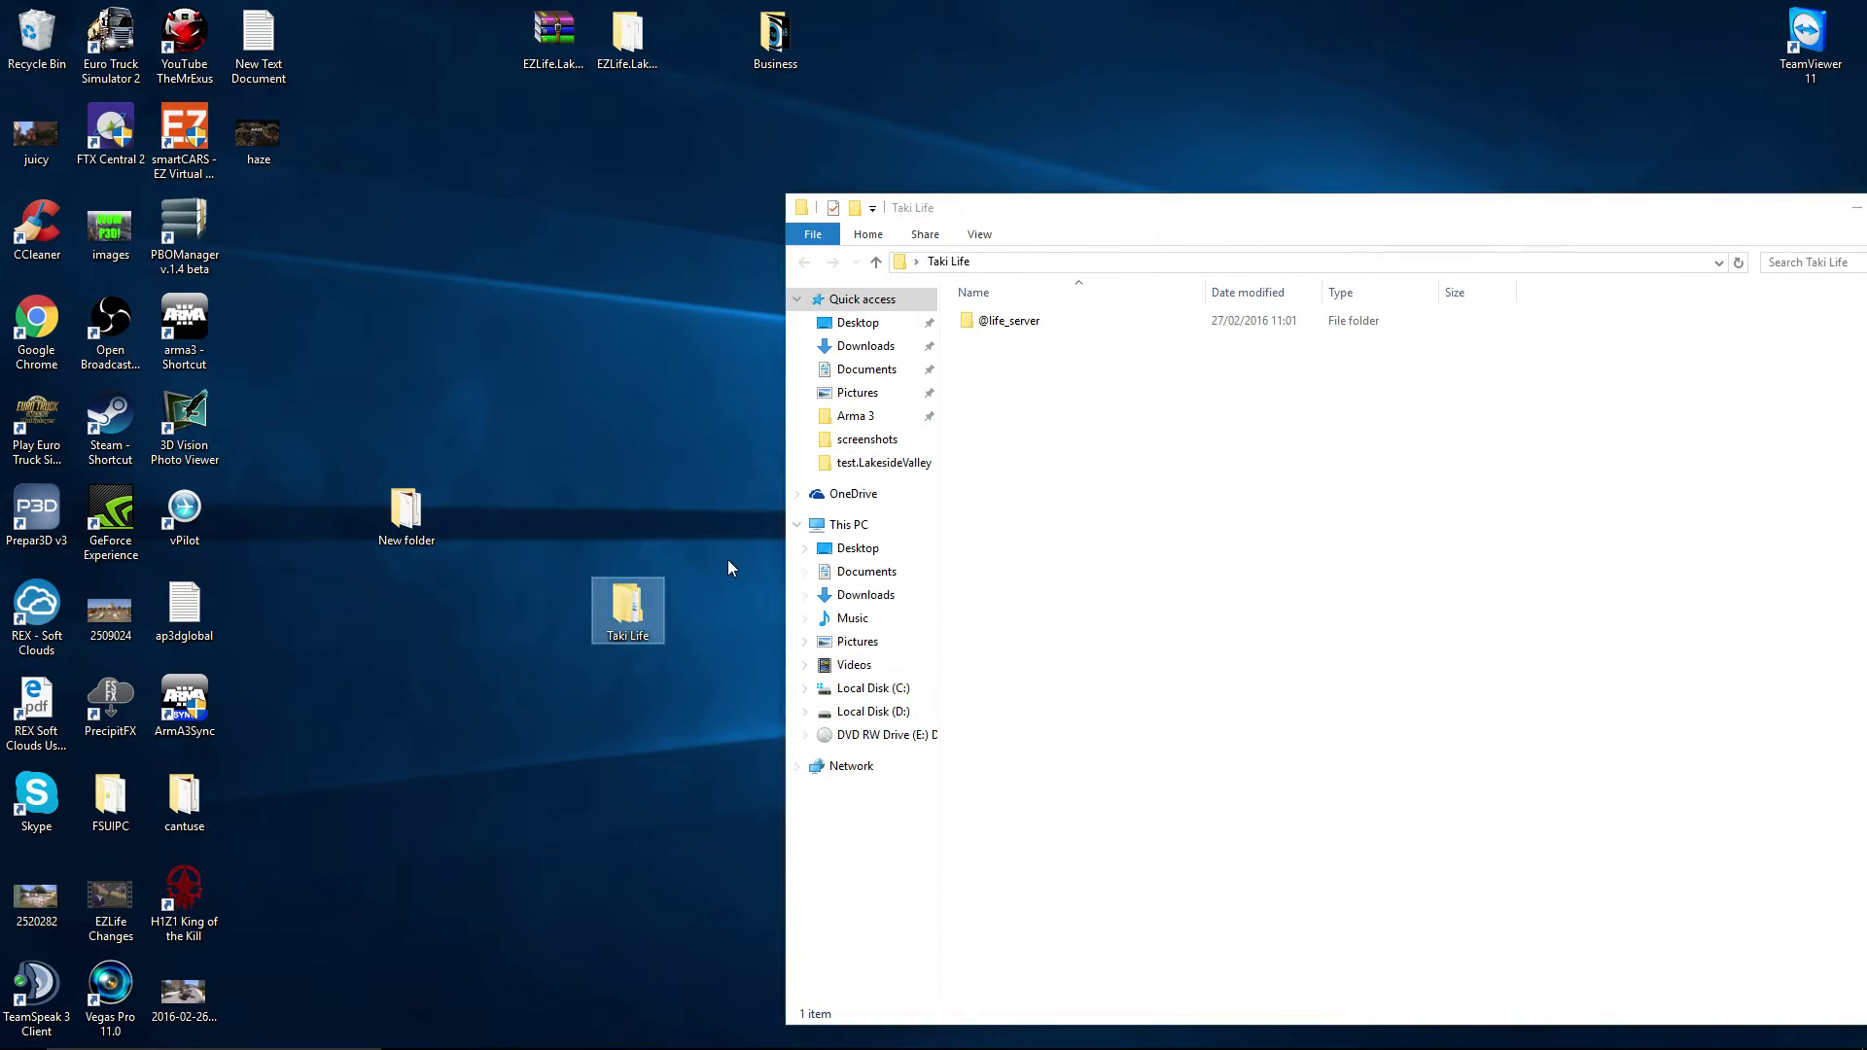
{"action": "left_click_drag", "start_coordinate": [1085, 223], "coordinate": [552, 546]}
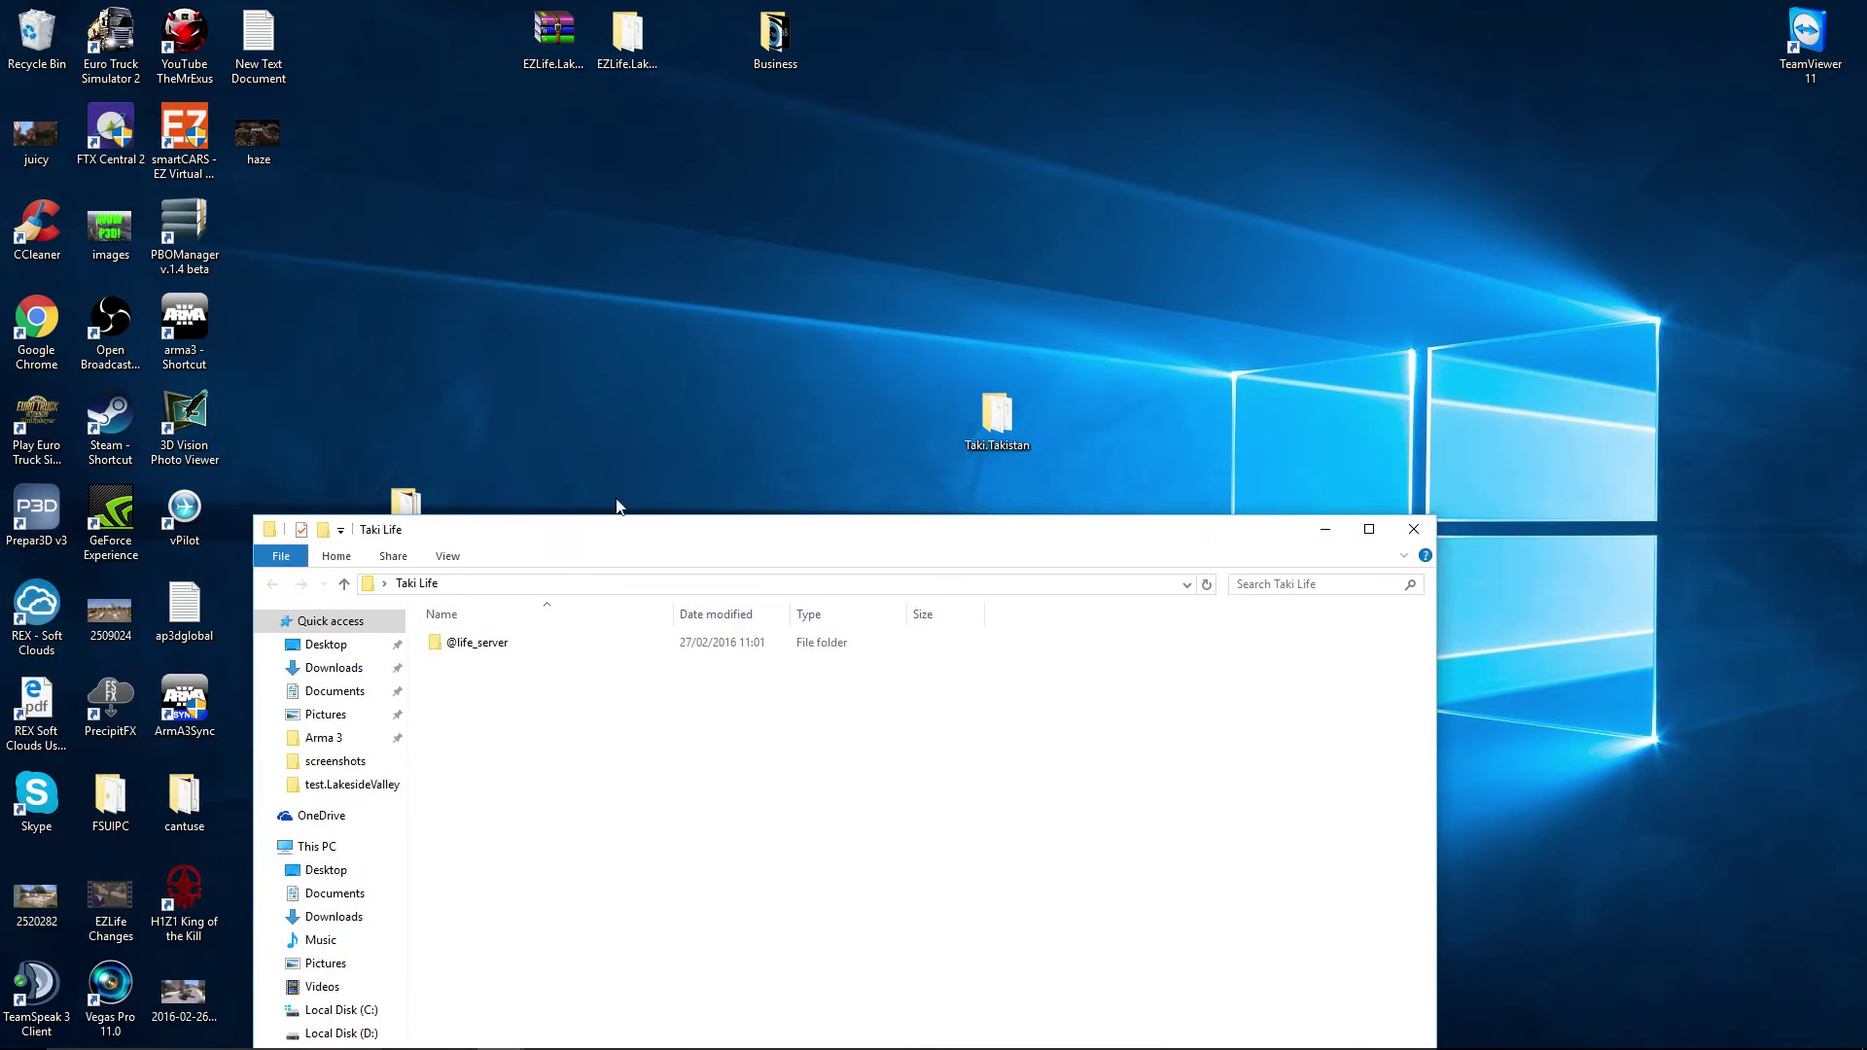
{"action": "left_click_drag", "start_coordinate": [1035, 448], "coordinate": [582, 768]}
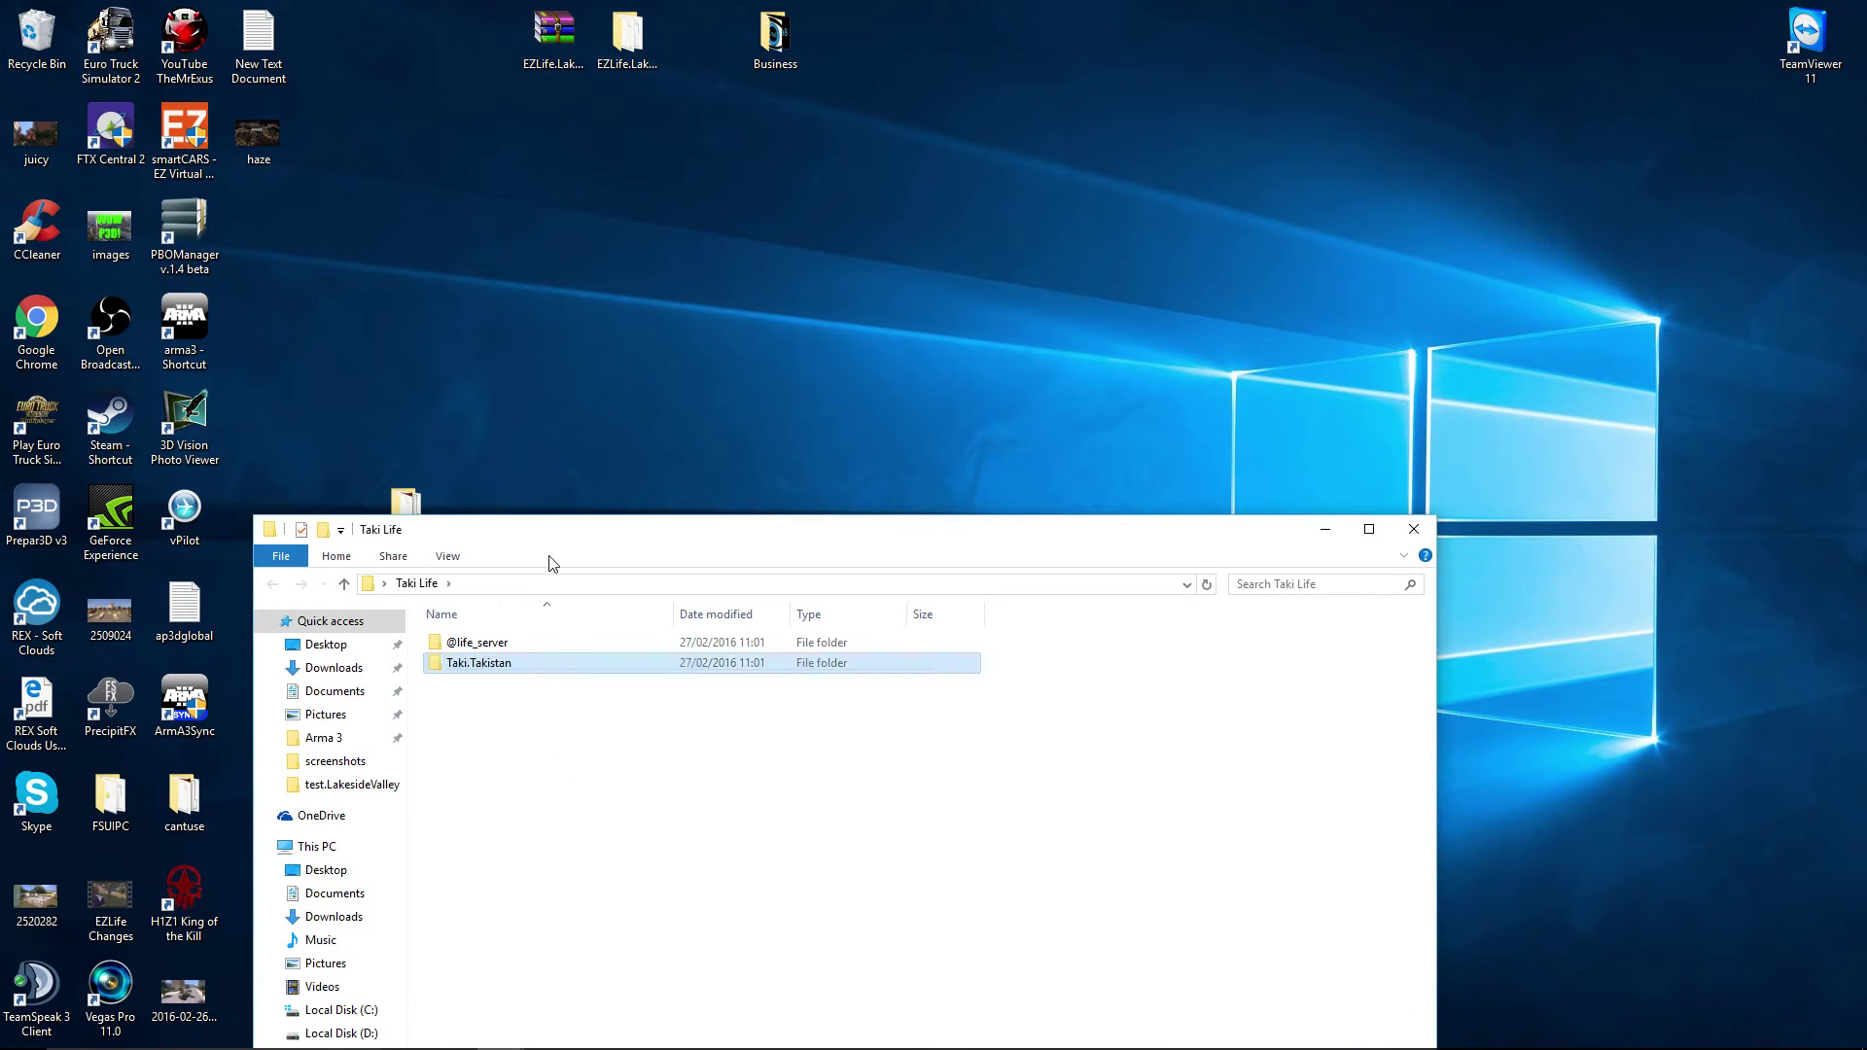
{"action": "left_click_drag", "start_coordinate": [553, 542], "coordinate": [913, 205]}
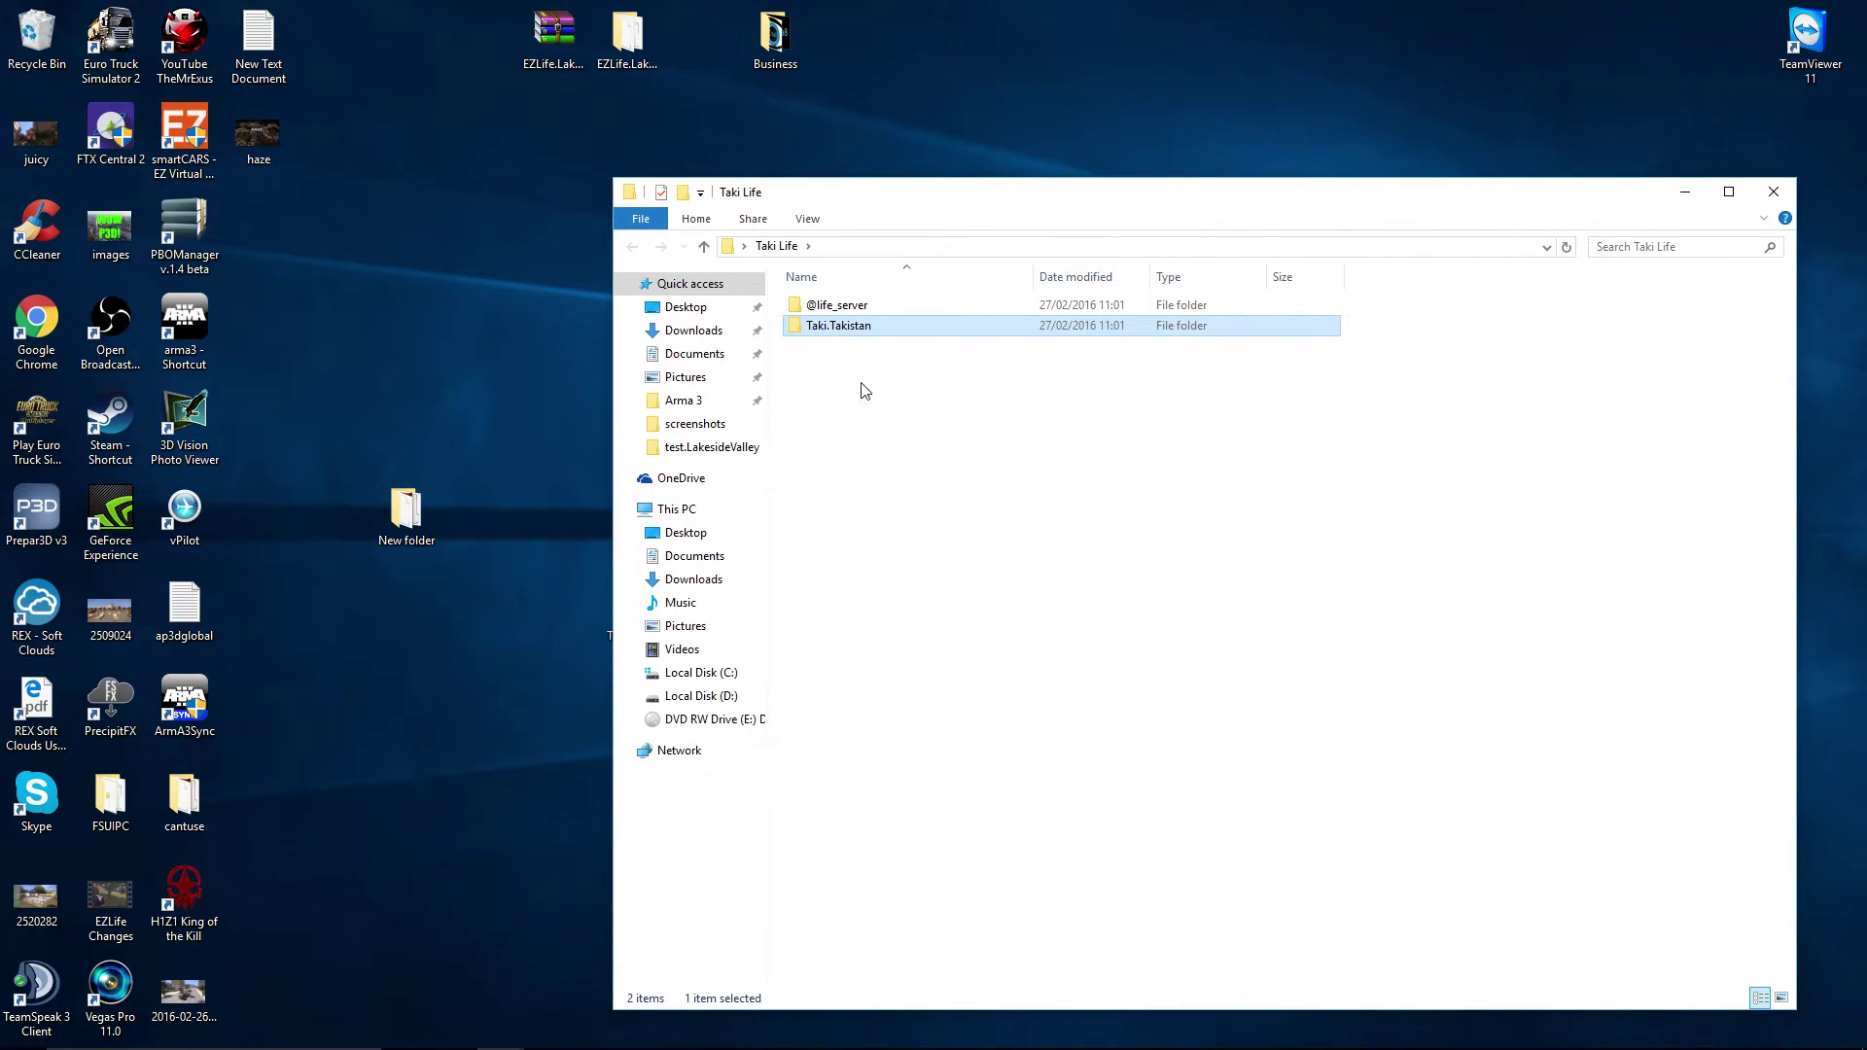
Step: Open fn_spawnPointCfg.sqf from Taki.Takistan's dialog\function folder in Notepad++, examine the spawn markers and names for each side, and close it
{"action": "double_click", "coordinate": [844, 329]}
{"action": "double_click", "coordinate": [842, 334]}
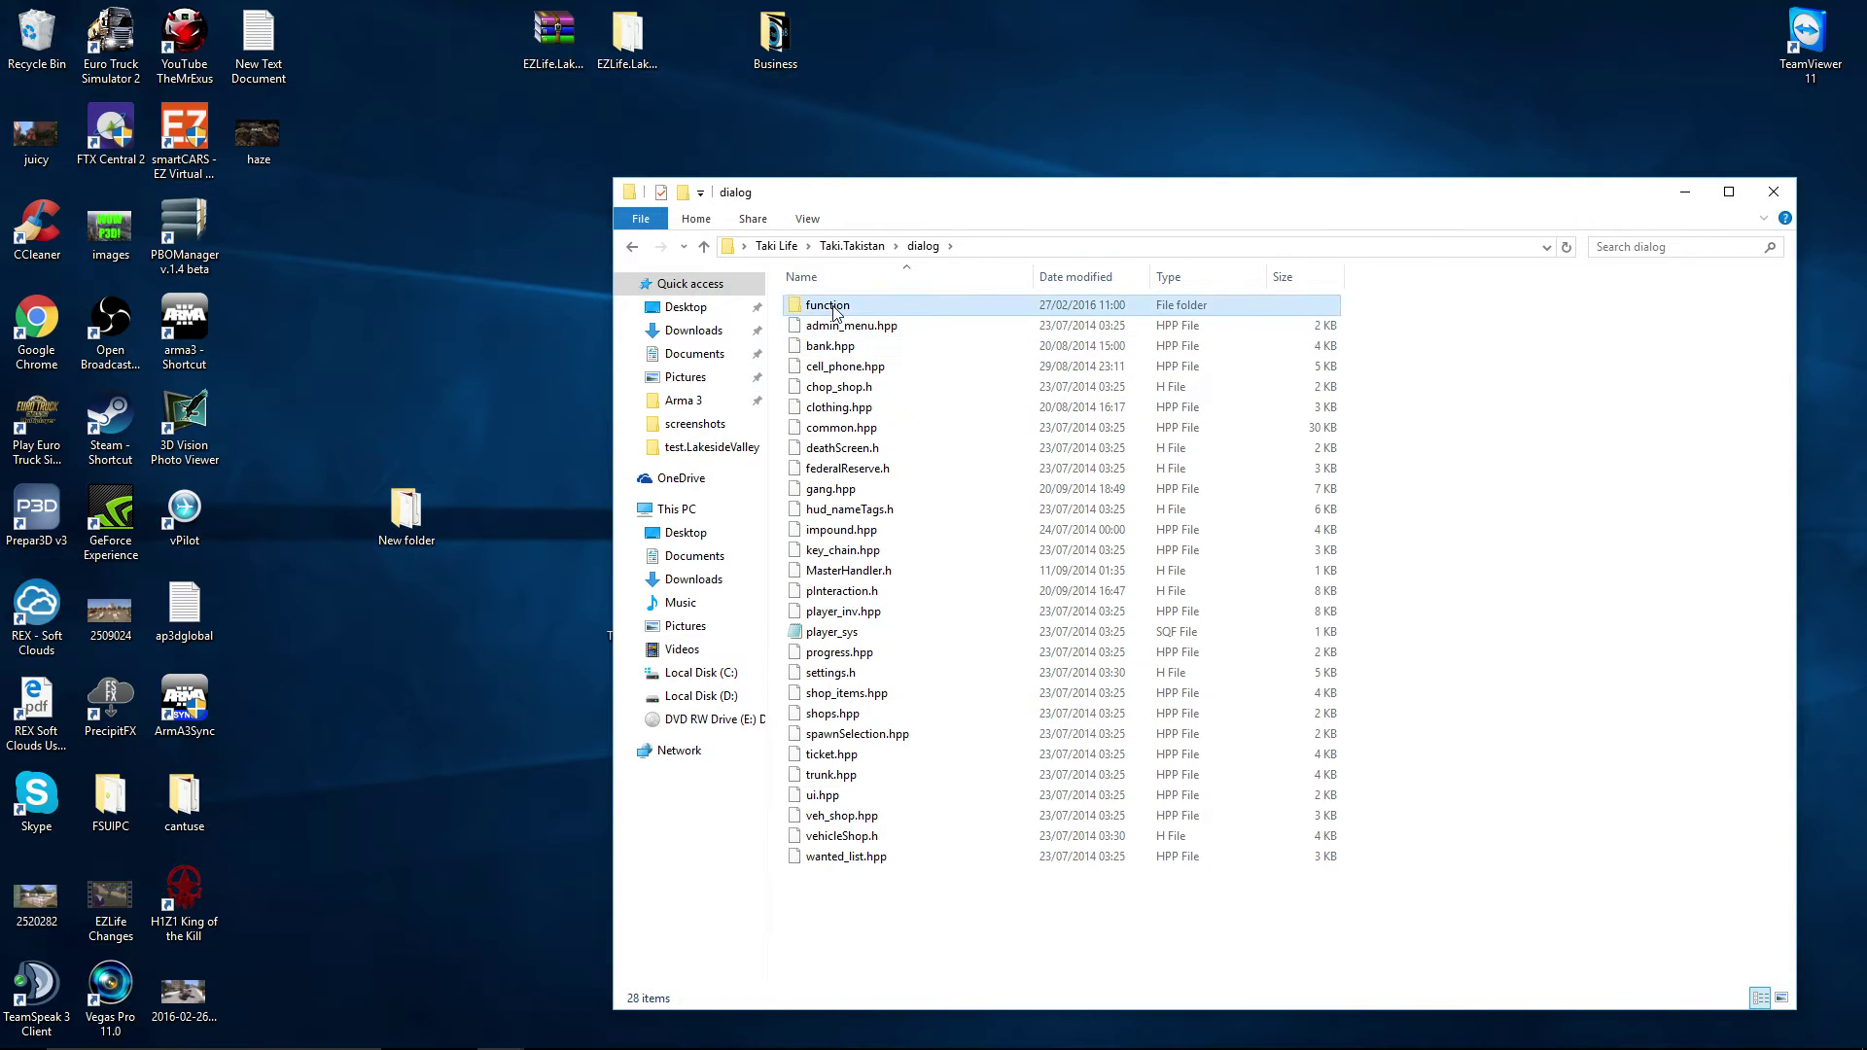
{"action": "double_click", "coordinate": [842, 307]}
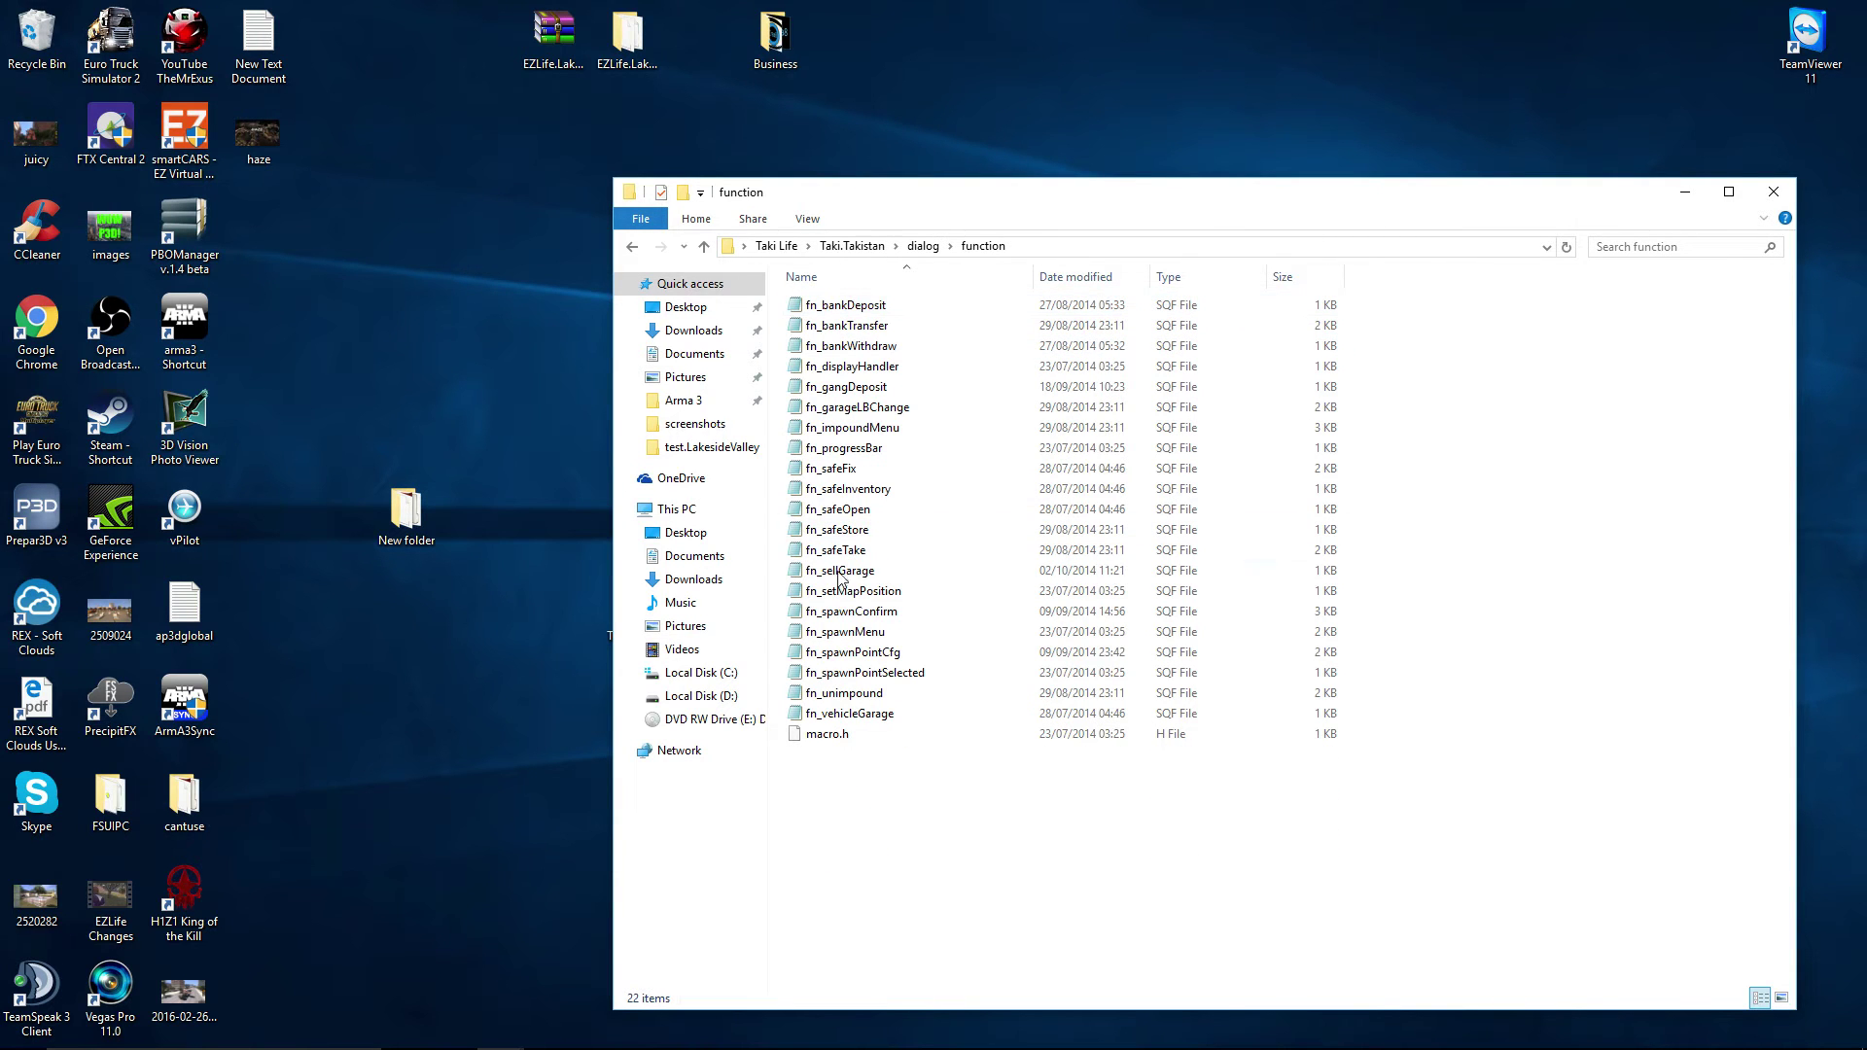
{"action": "right_click", "coordinate": [869, 653]}
{"action": "left_click", "coordinate": [953, 288]}
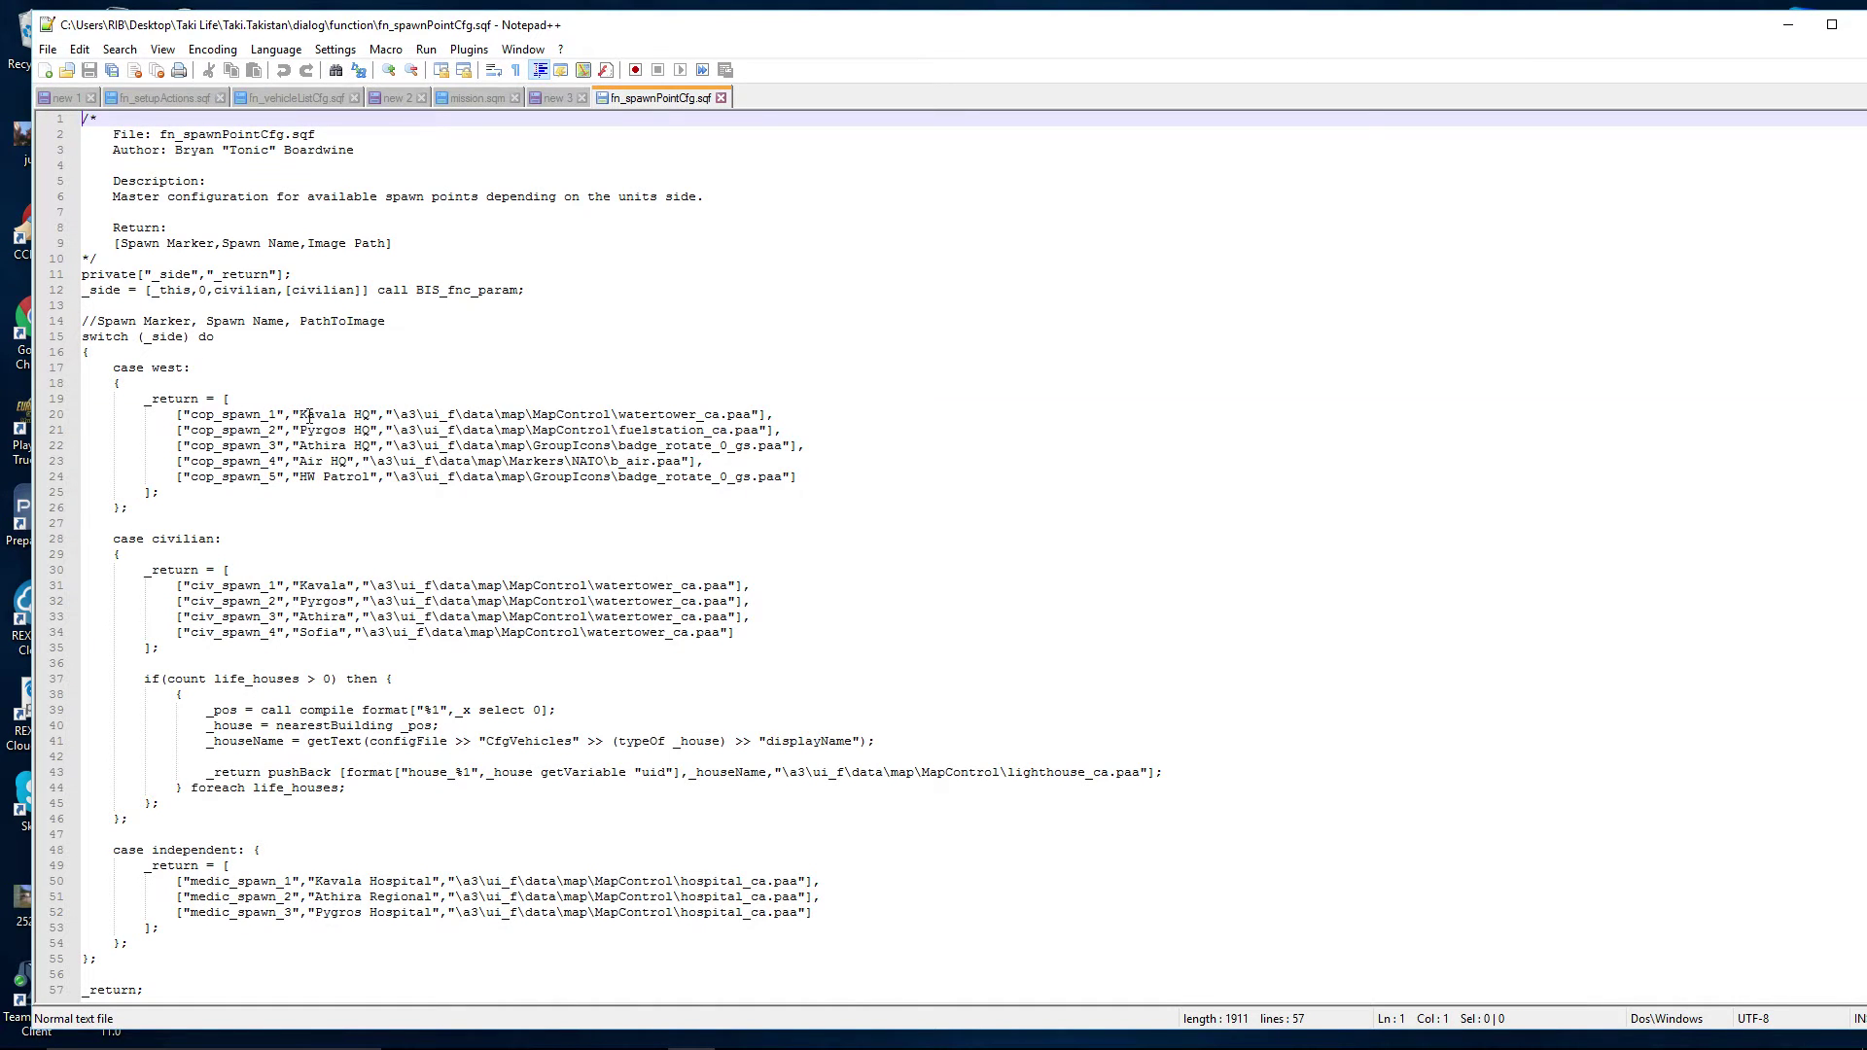
{"action": "double_click", "coordinate": [309, 416]}
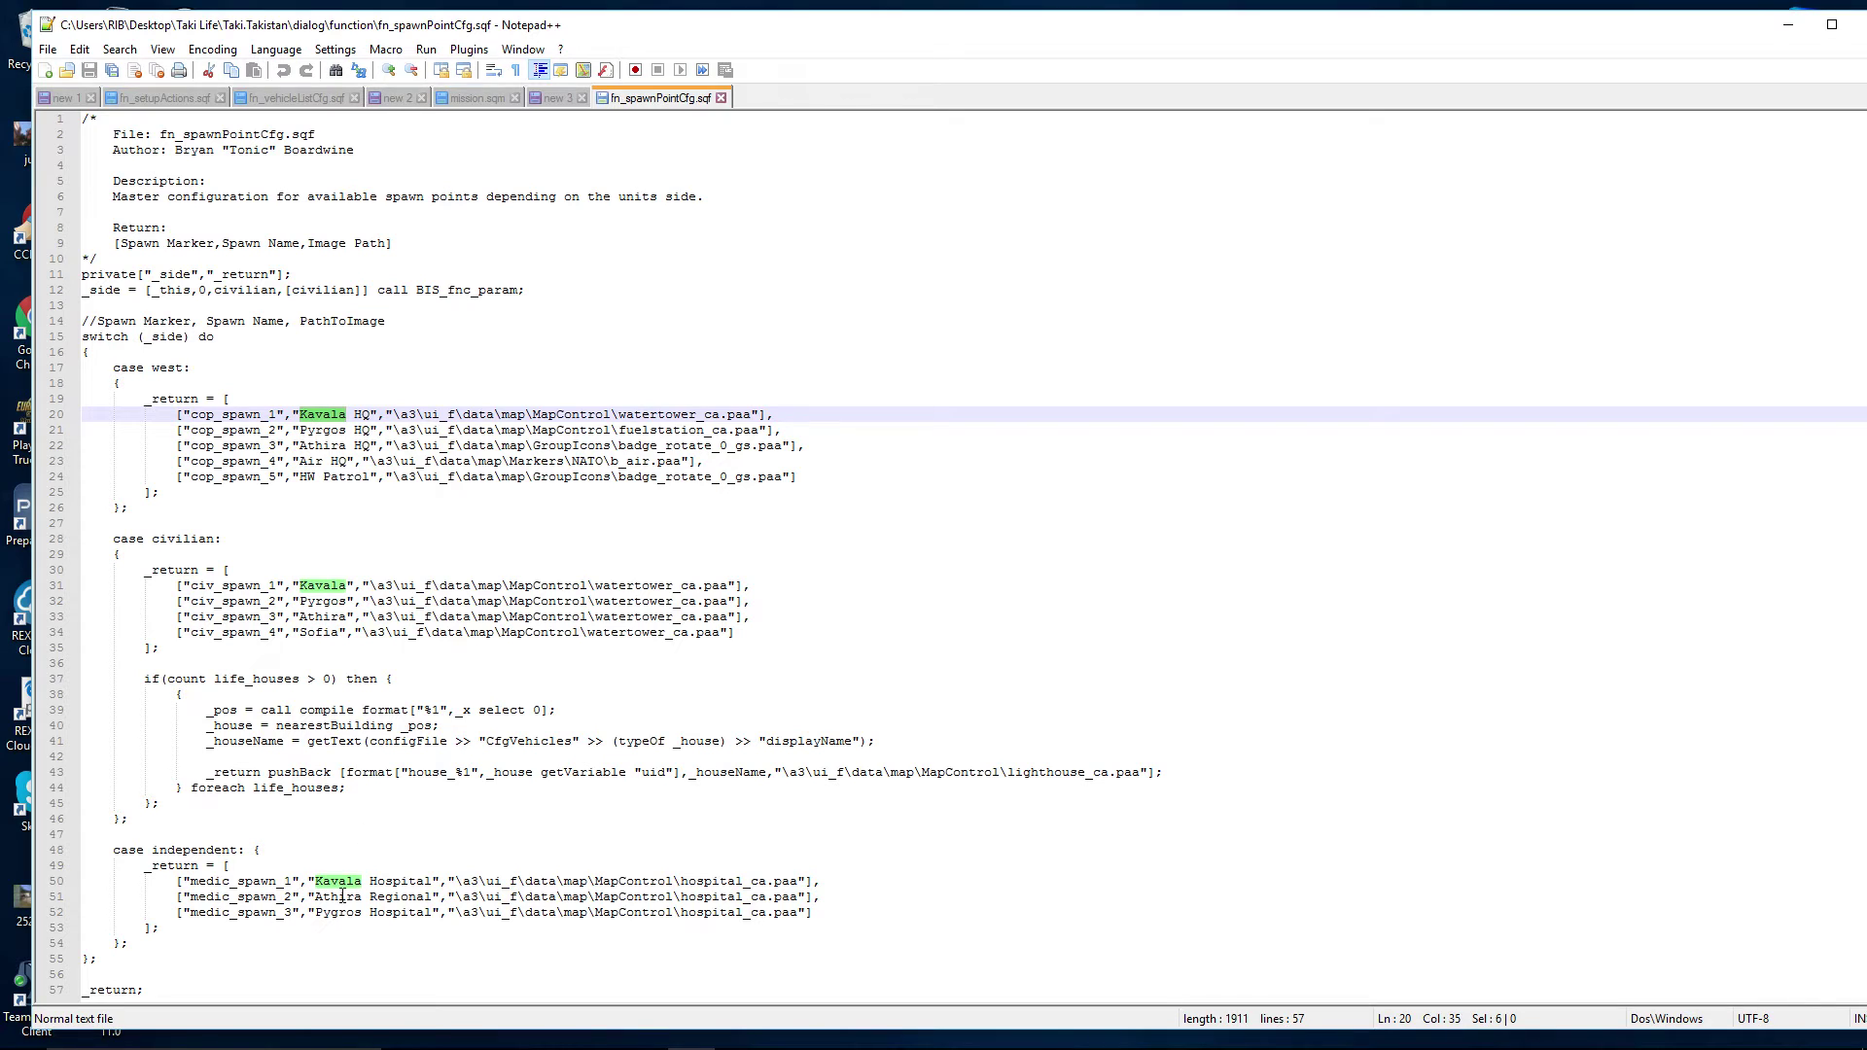
{"action": "left_click", "coordinate": [600, 725]}
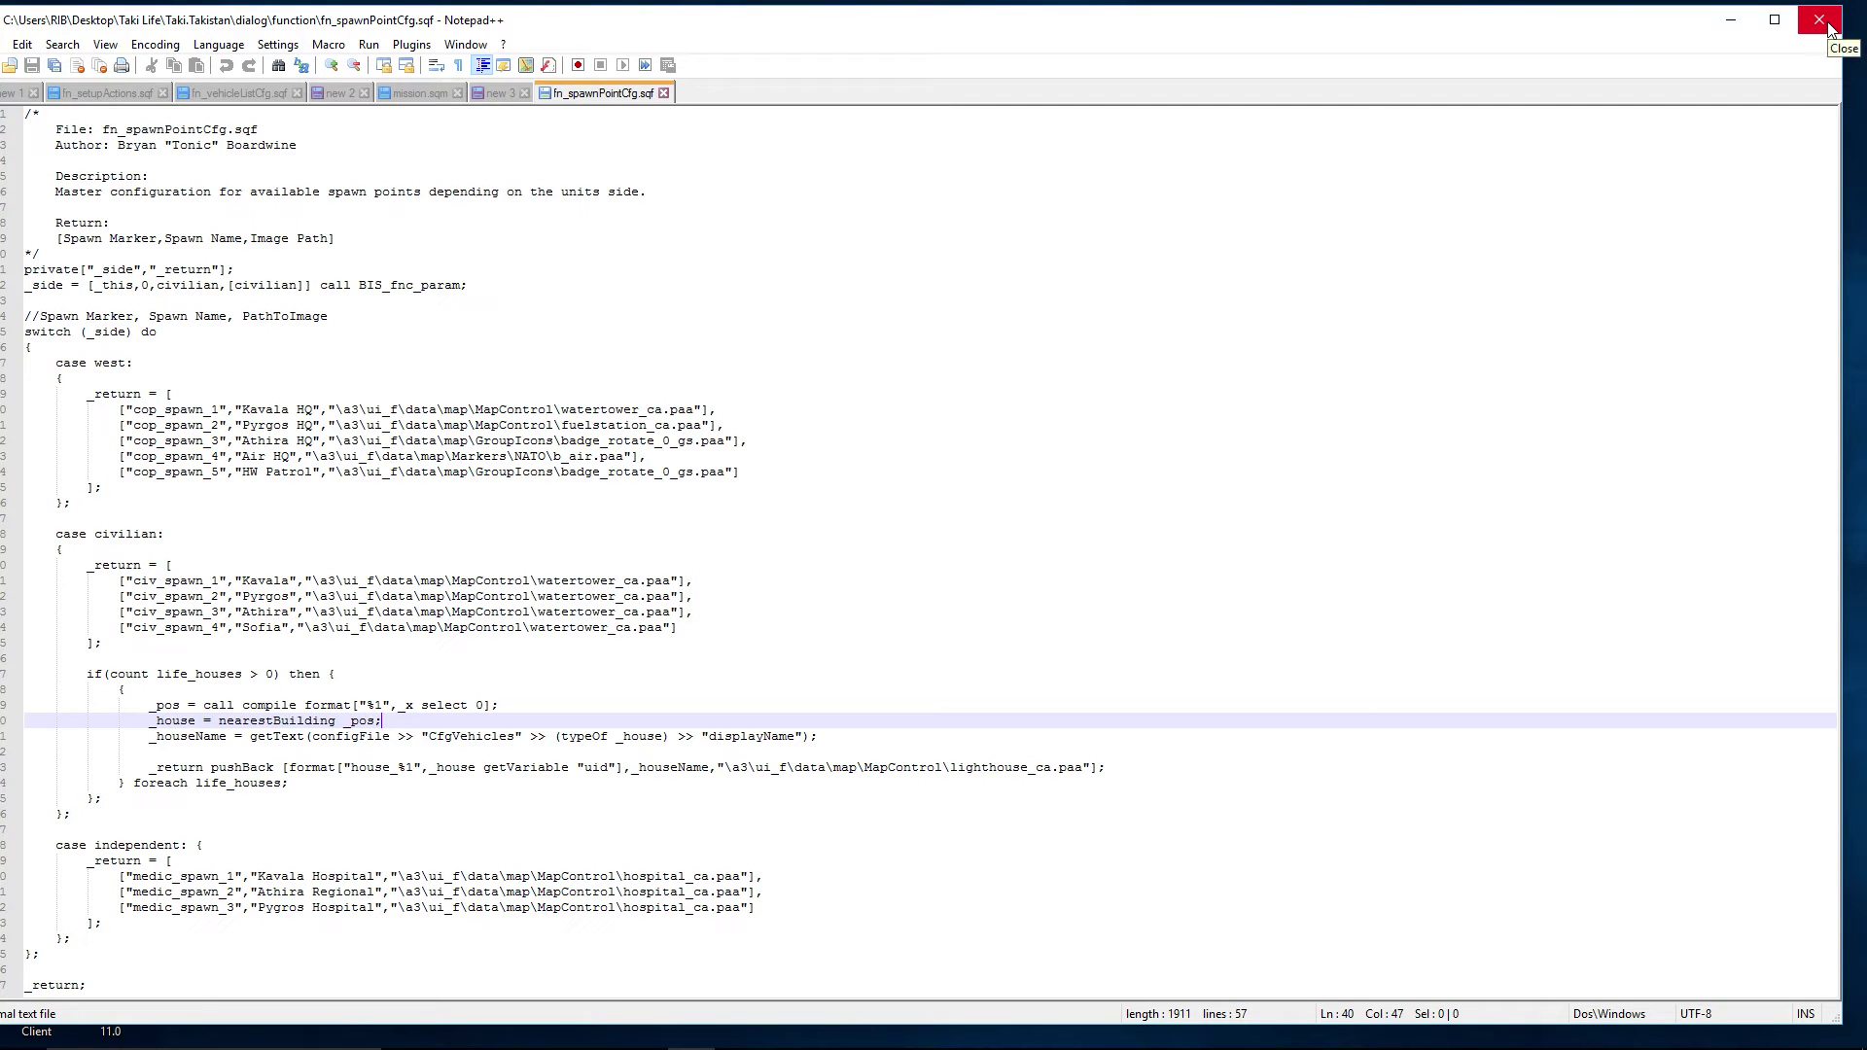
{"action": "left_click", "coordinate": [1820, 21]}
Step: Go to the core folder of Taki.Takistan and open fn_initCiv.sqf in Notepad++
{"action": "left_click", "coordinate": [923, 246]}
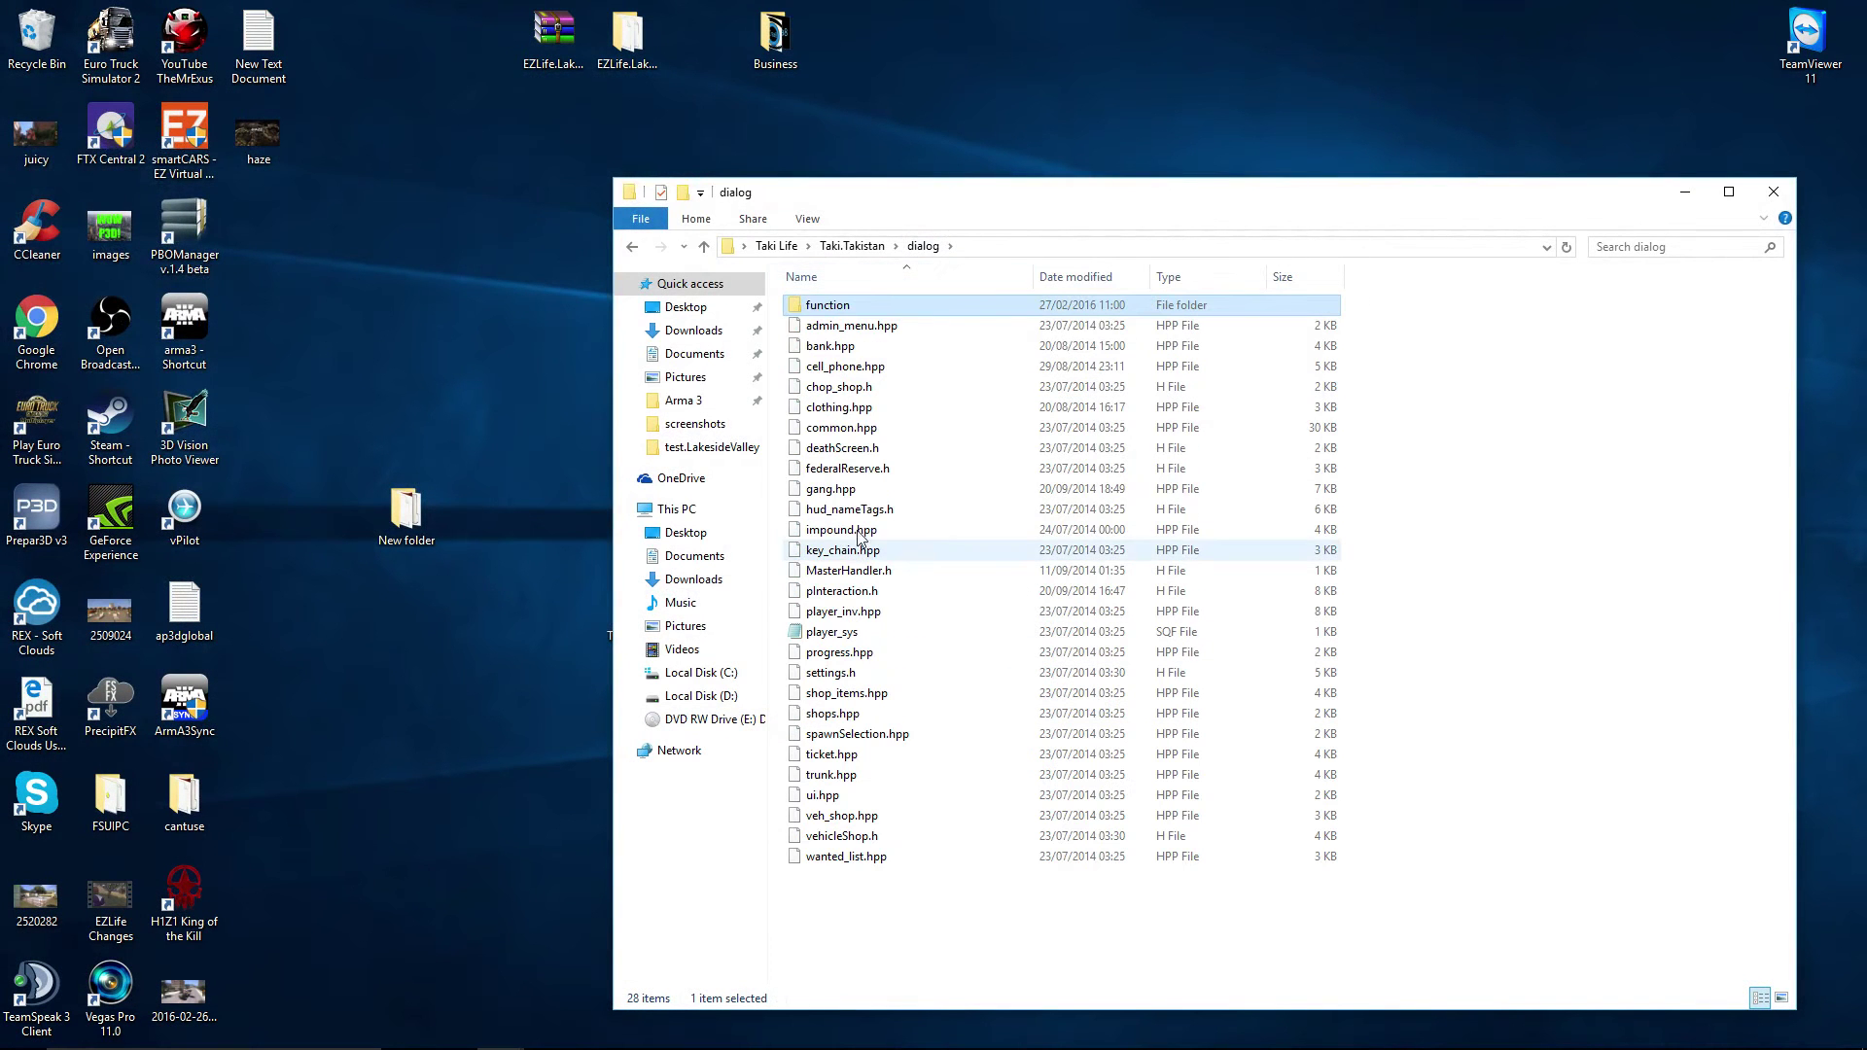
{"action": "left_click", "coordinate": [852, 247]}
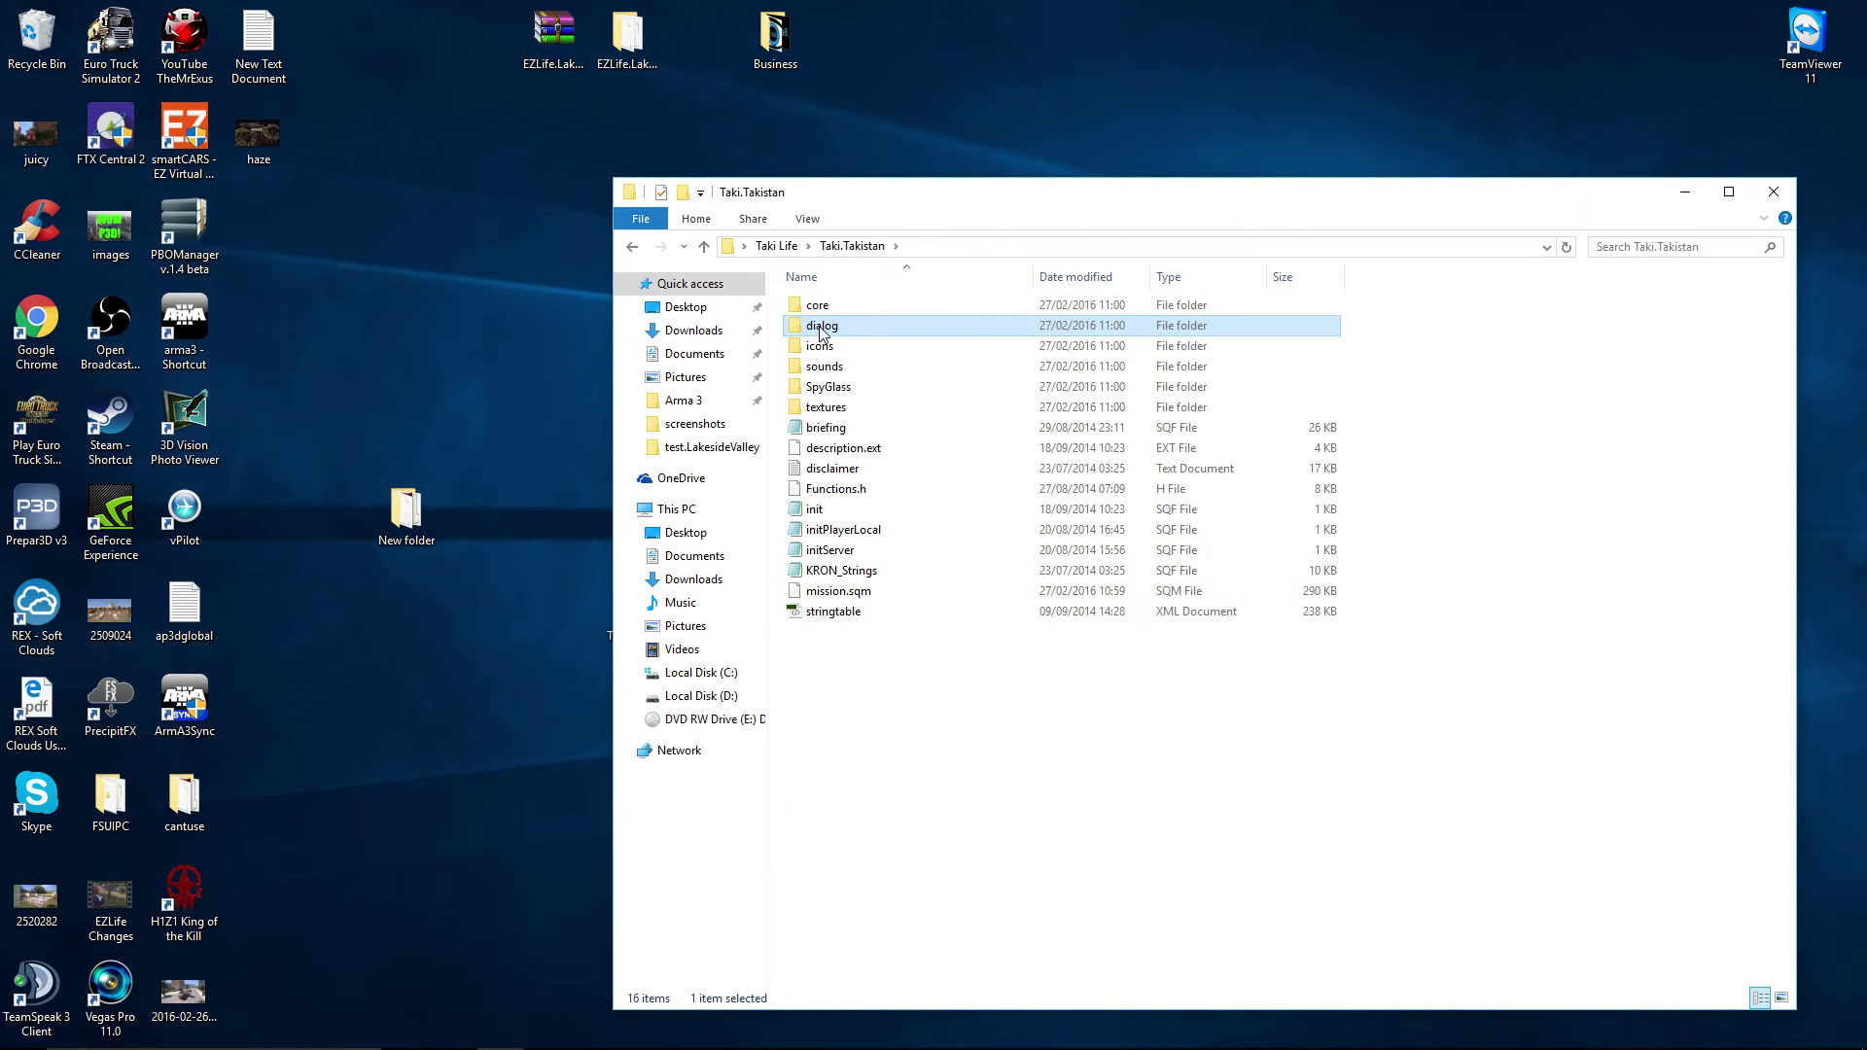
{"action": "left_click", "coordinate": [828, 310]}
{"action": "double_click", "coordinate": [834, 309]}
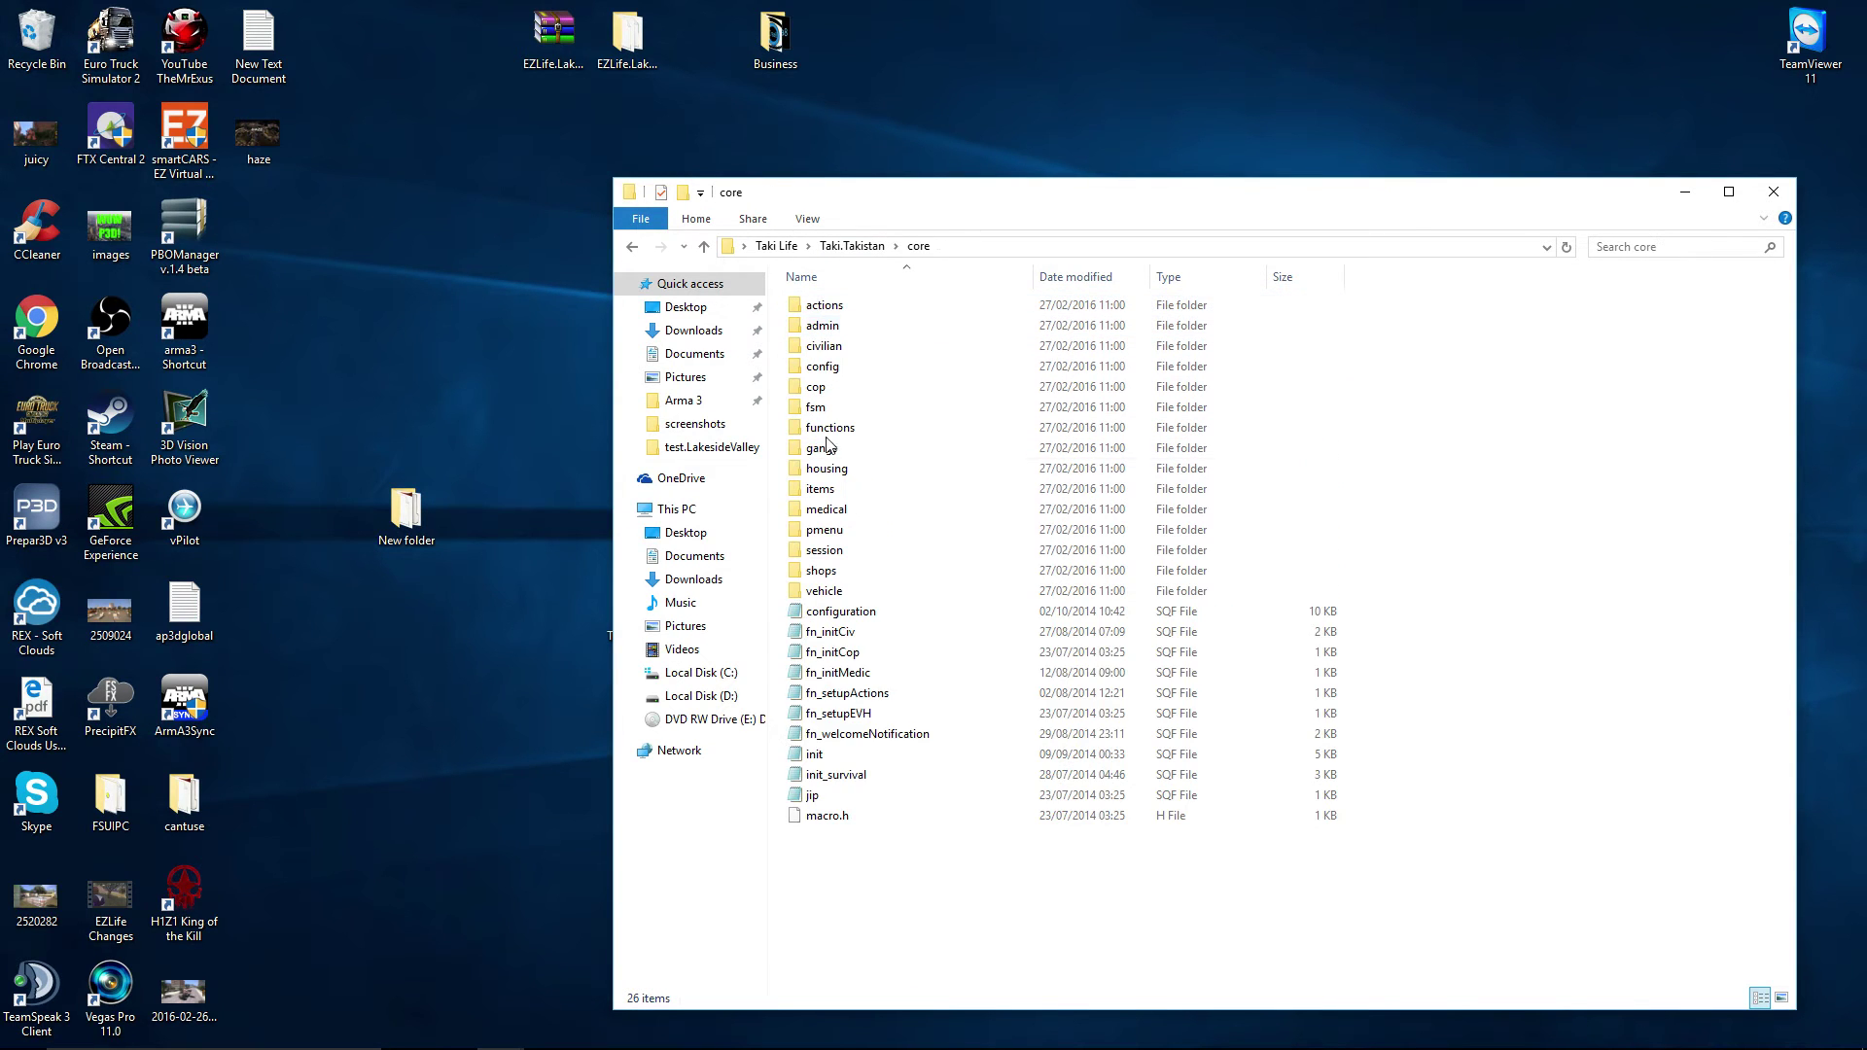
{"action": "right_click", "coordinate": [837, 632]}
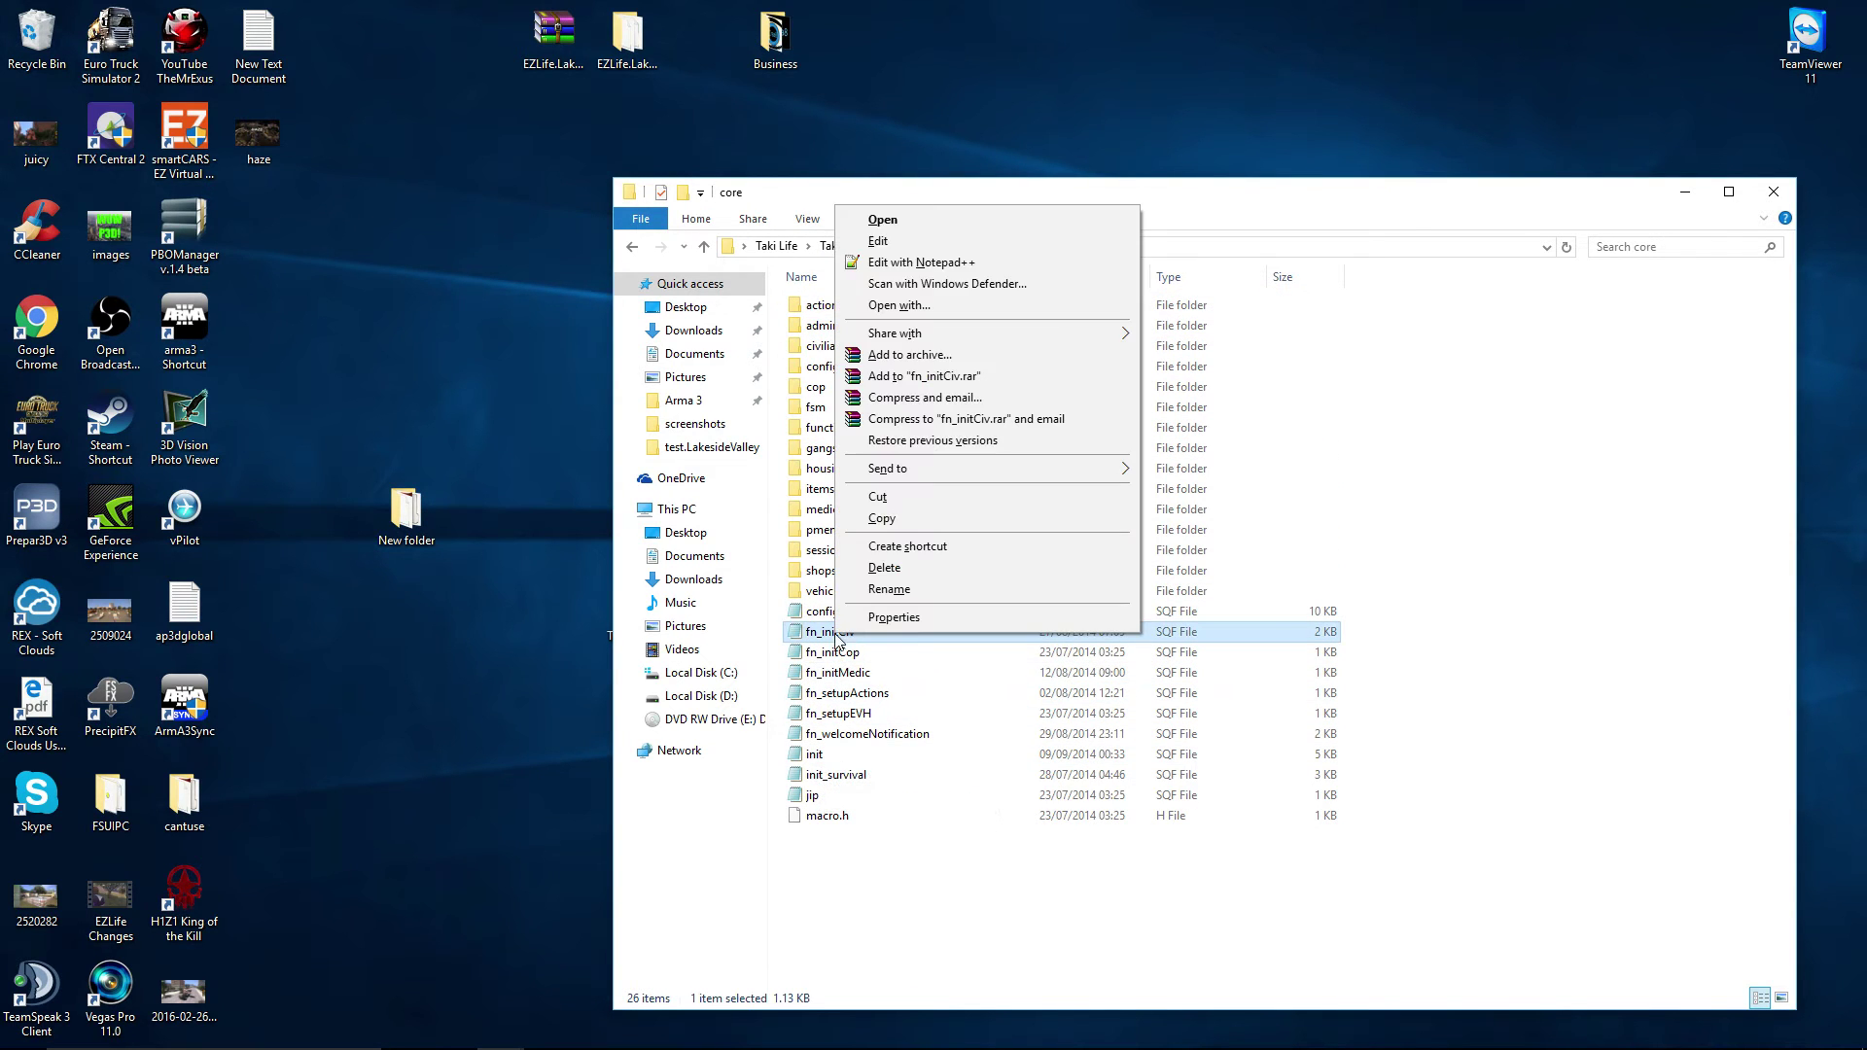
{"action": "left_click", "coordinate": [892, 263]}
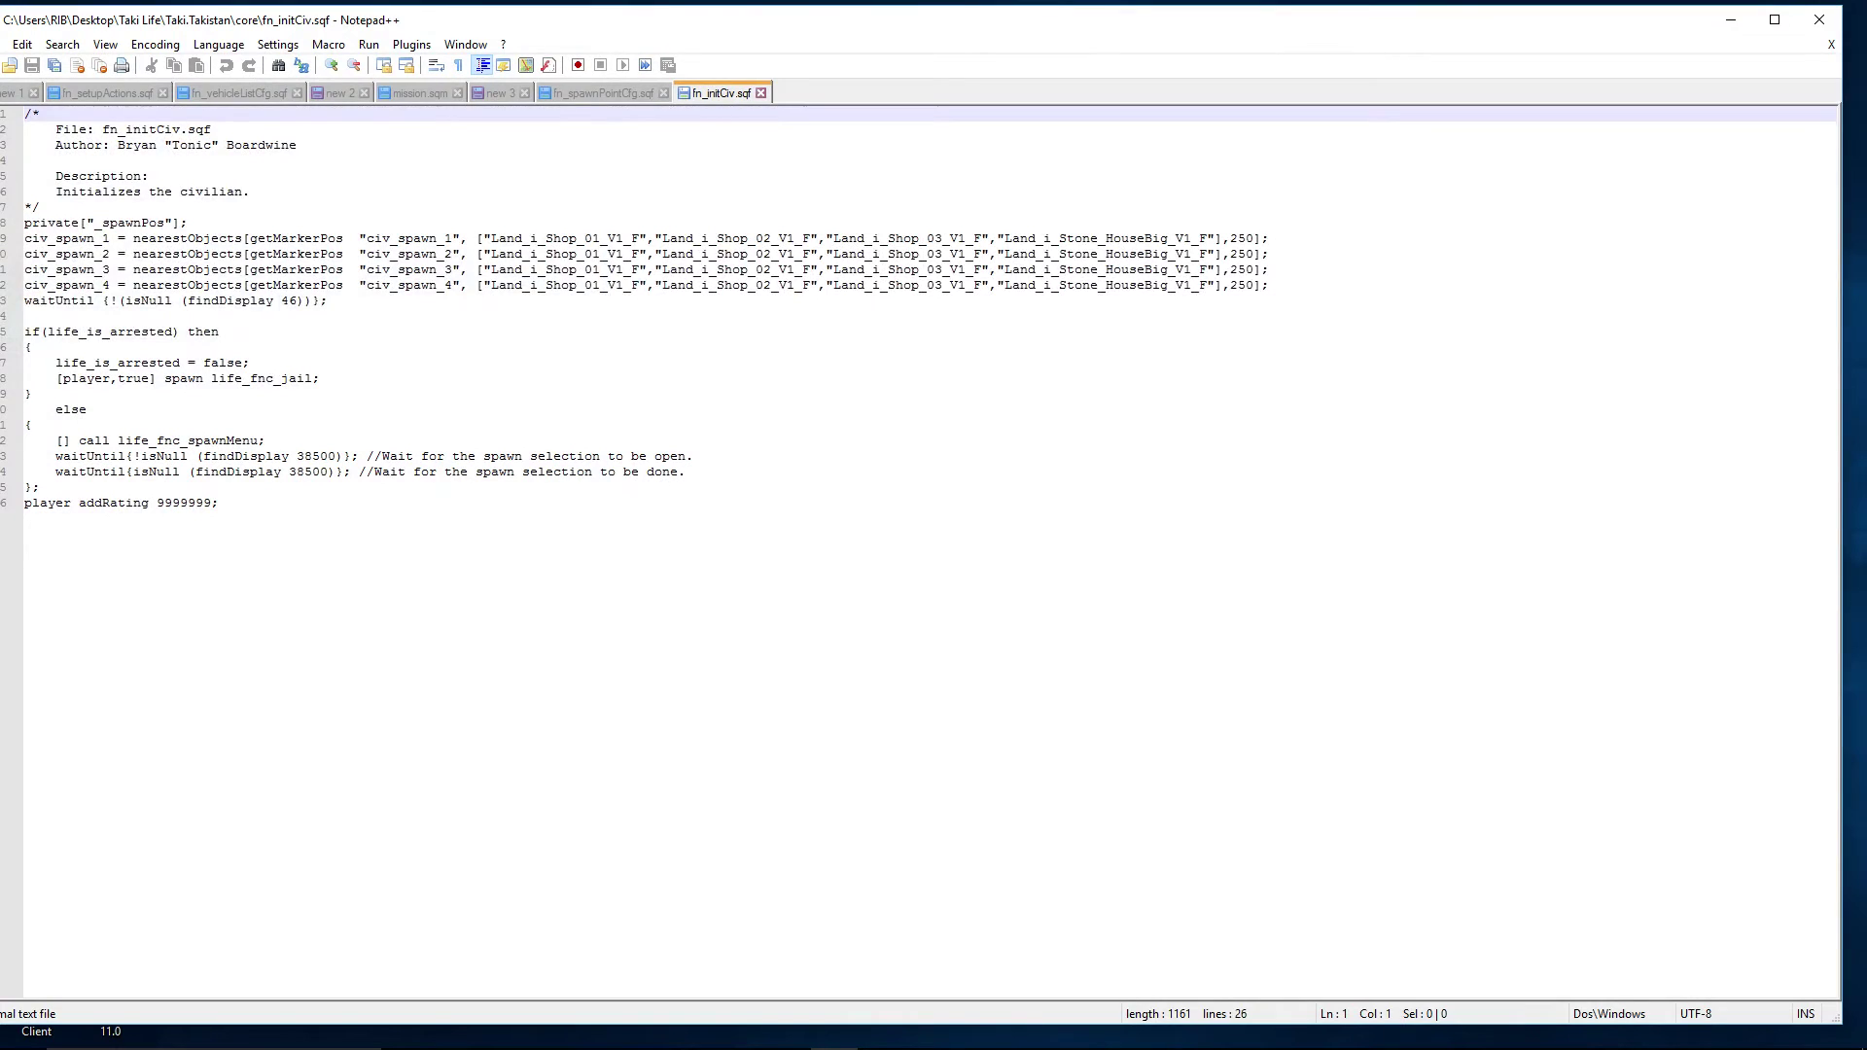
Step: Delete the private["_spawnPos"] line and the civ_spawn_1 to civ_spawn_4 lines from fn_initCiv.sqf, then save and close it
{"action": "left_click_drag", "start_coordinate": [24, 223], "coordinate": [26, 301]}
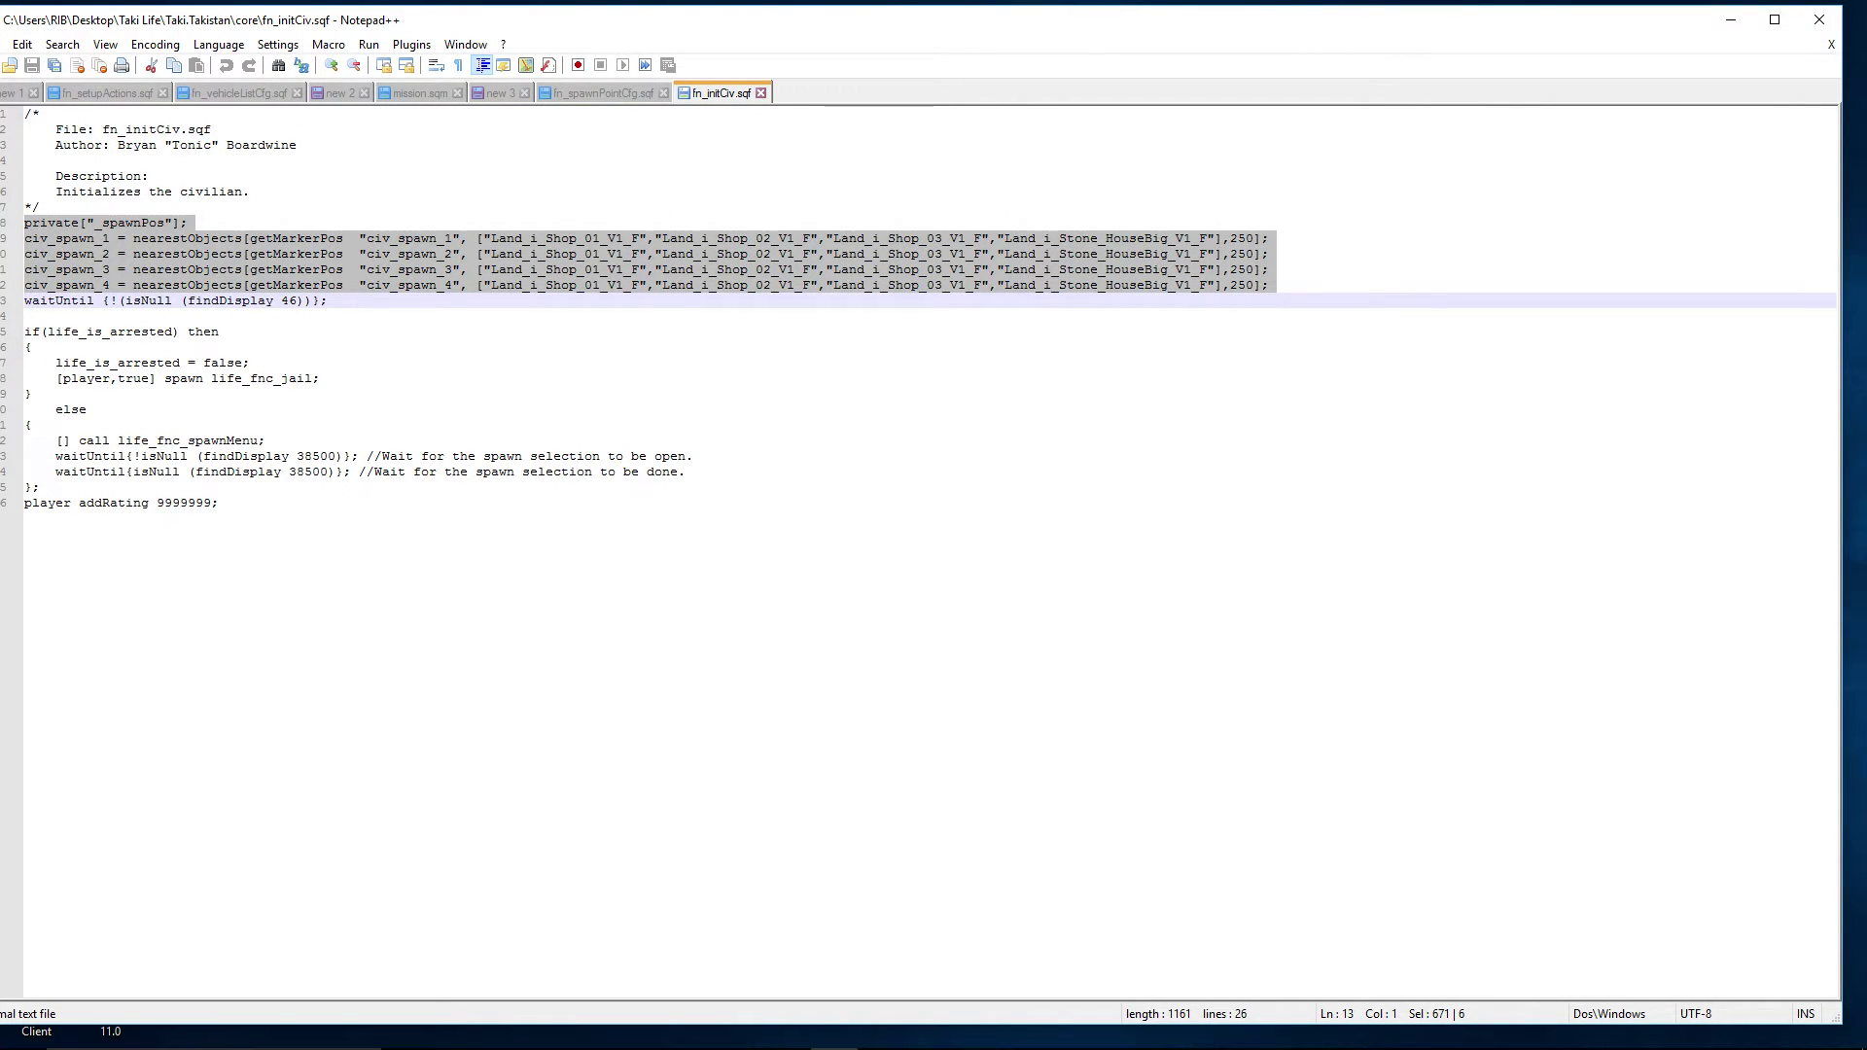
{"action": "key", "text": "Delete"}
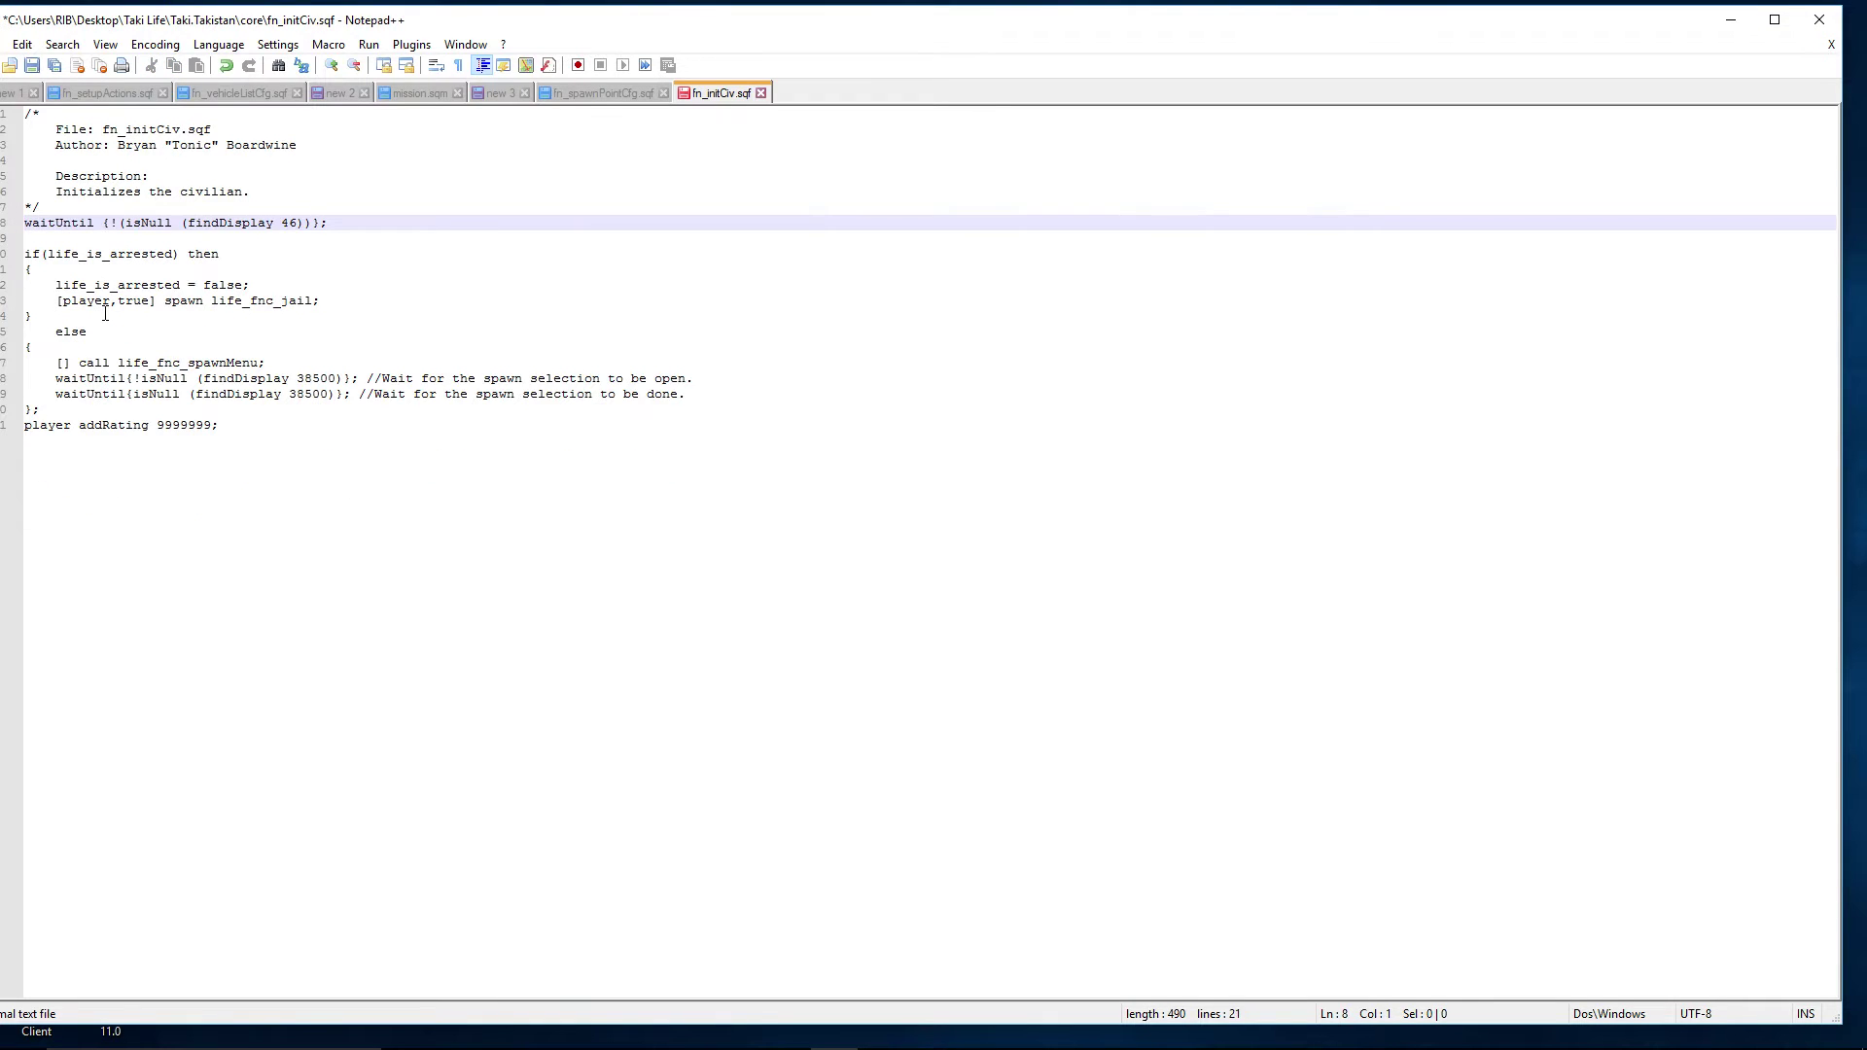
{"action": "left_click", "coordinate": [37, 64]}
{"action": "left_click", "coordinate": [1821, 23]}
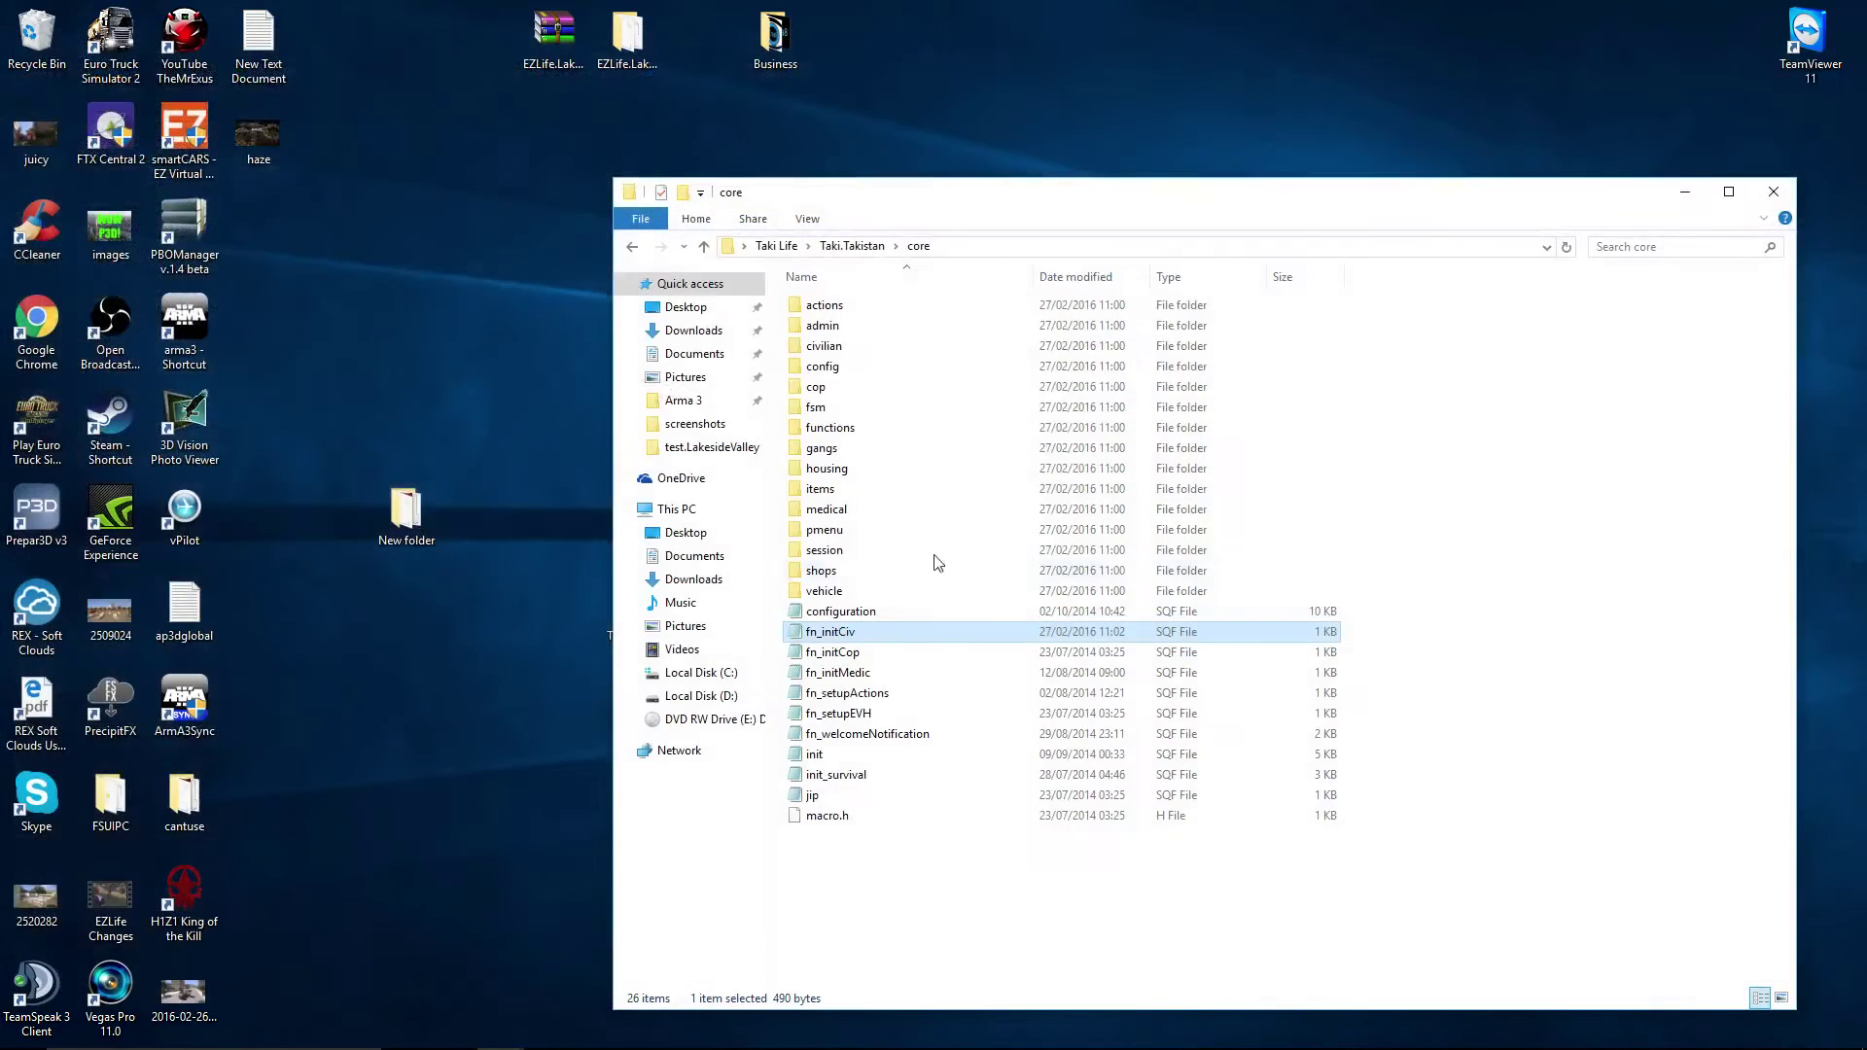
Step: Check fn_initCop.sqf in Notepad++ and the contents of the desktop's New folder, closing each after viewing
{"action": "right_click", "coordinate": [828, 651]}
{"action": "left_click", "coordinate": [906, 269]}
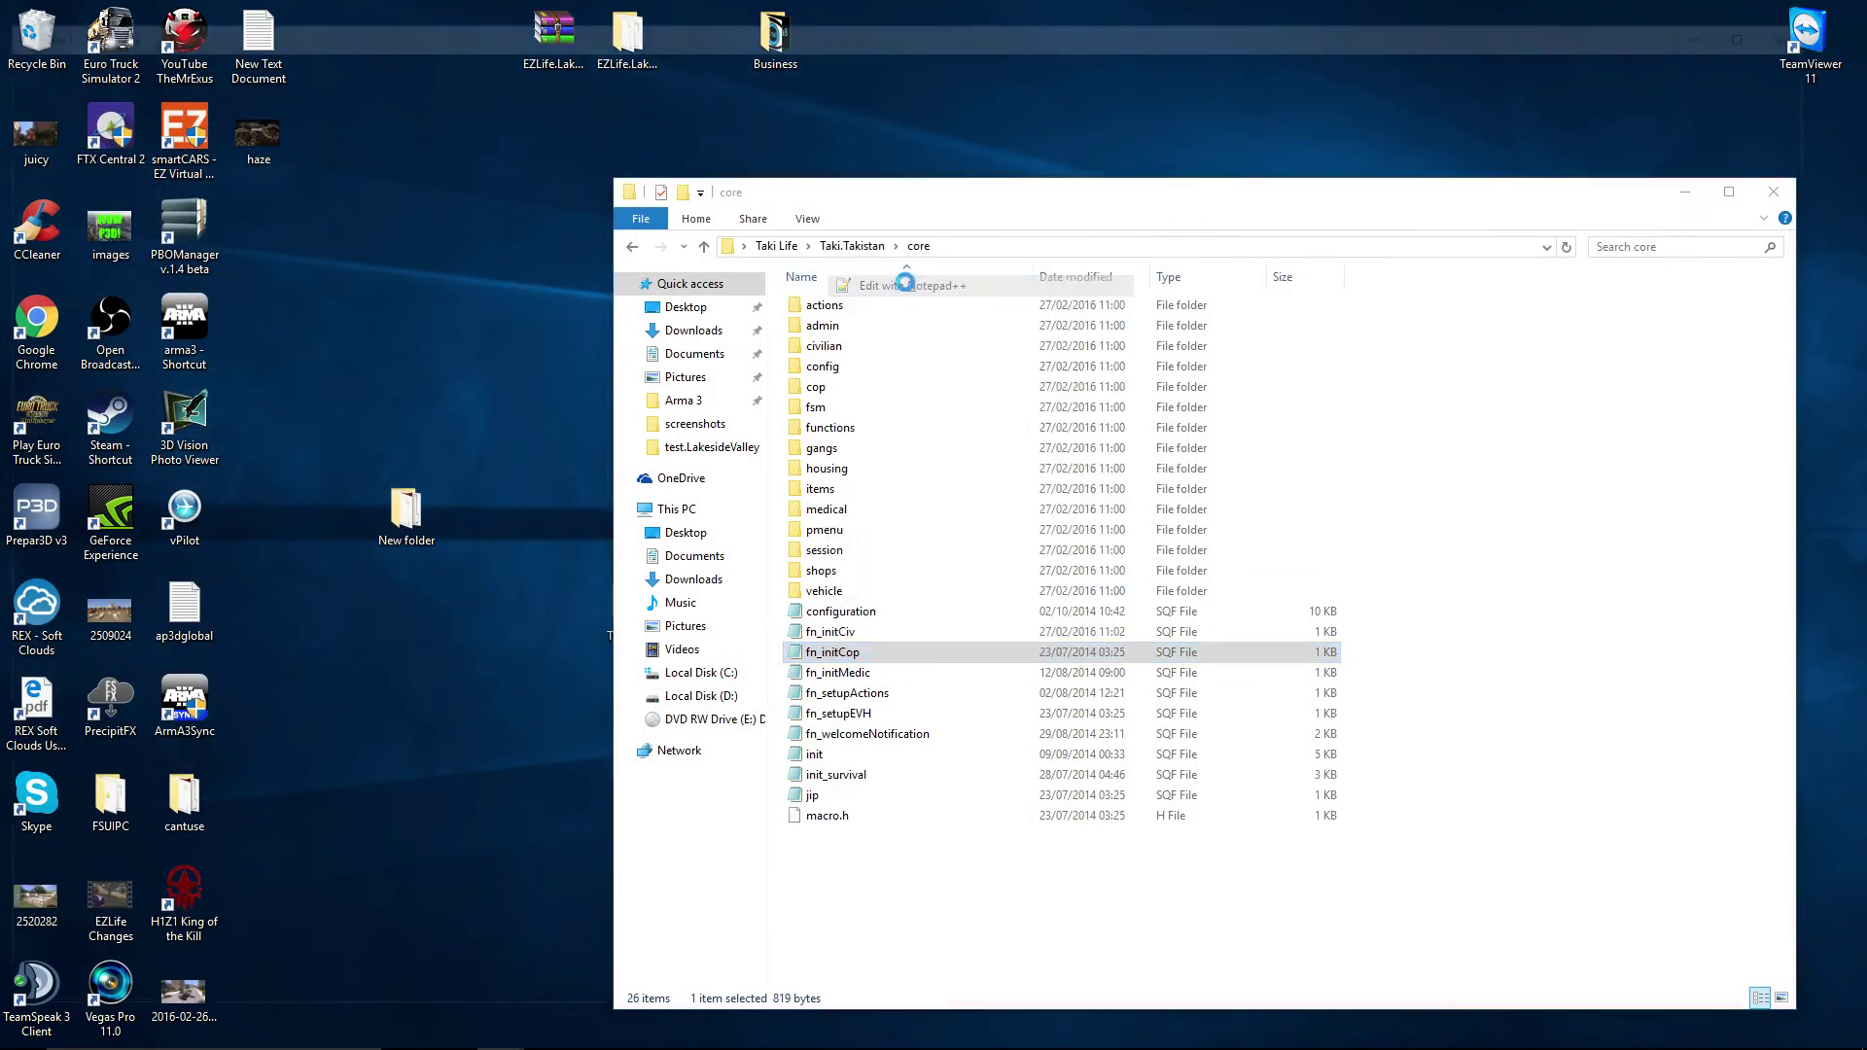
{"action": "left_click", "coordinate": [1811, 29]}
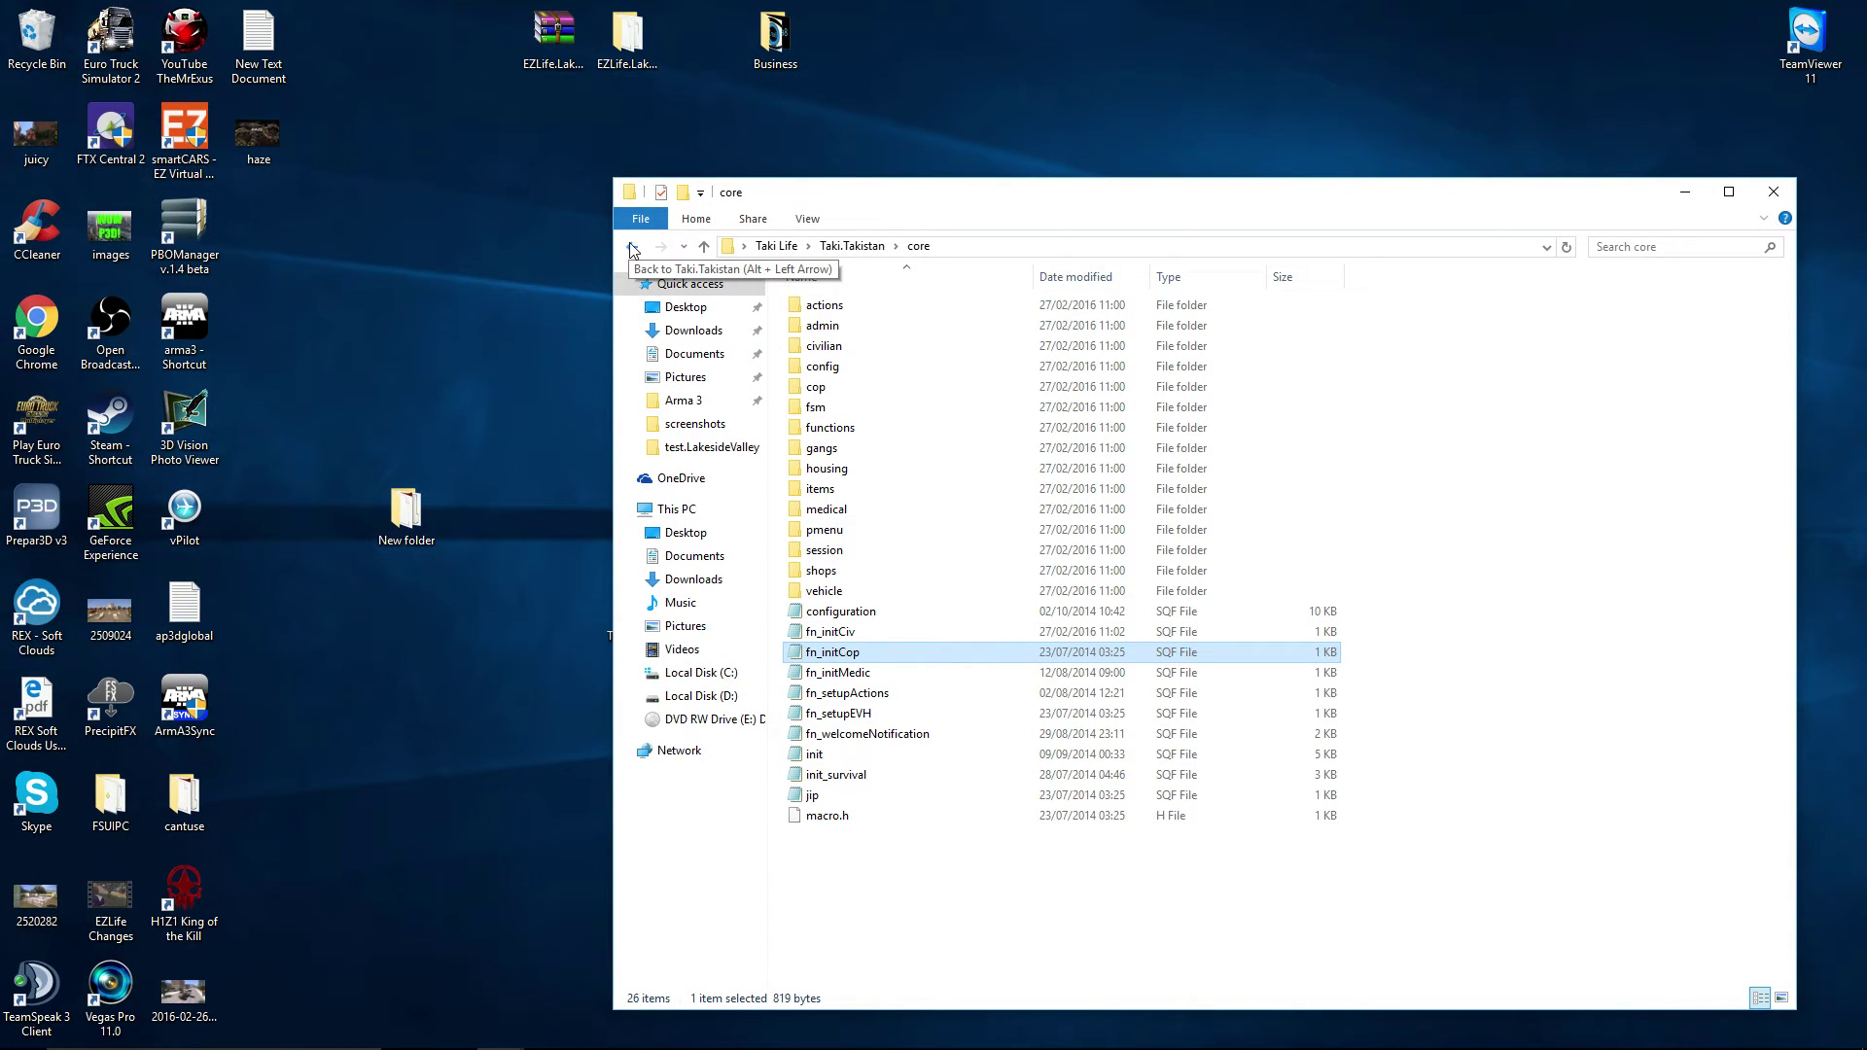
{"action": "double_click", "coordinate": [404, 532]}
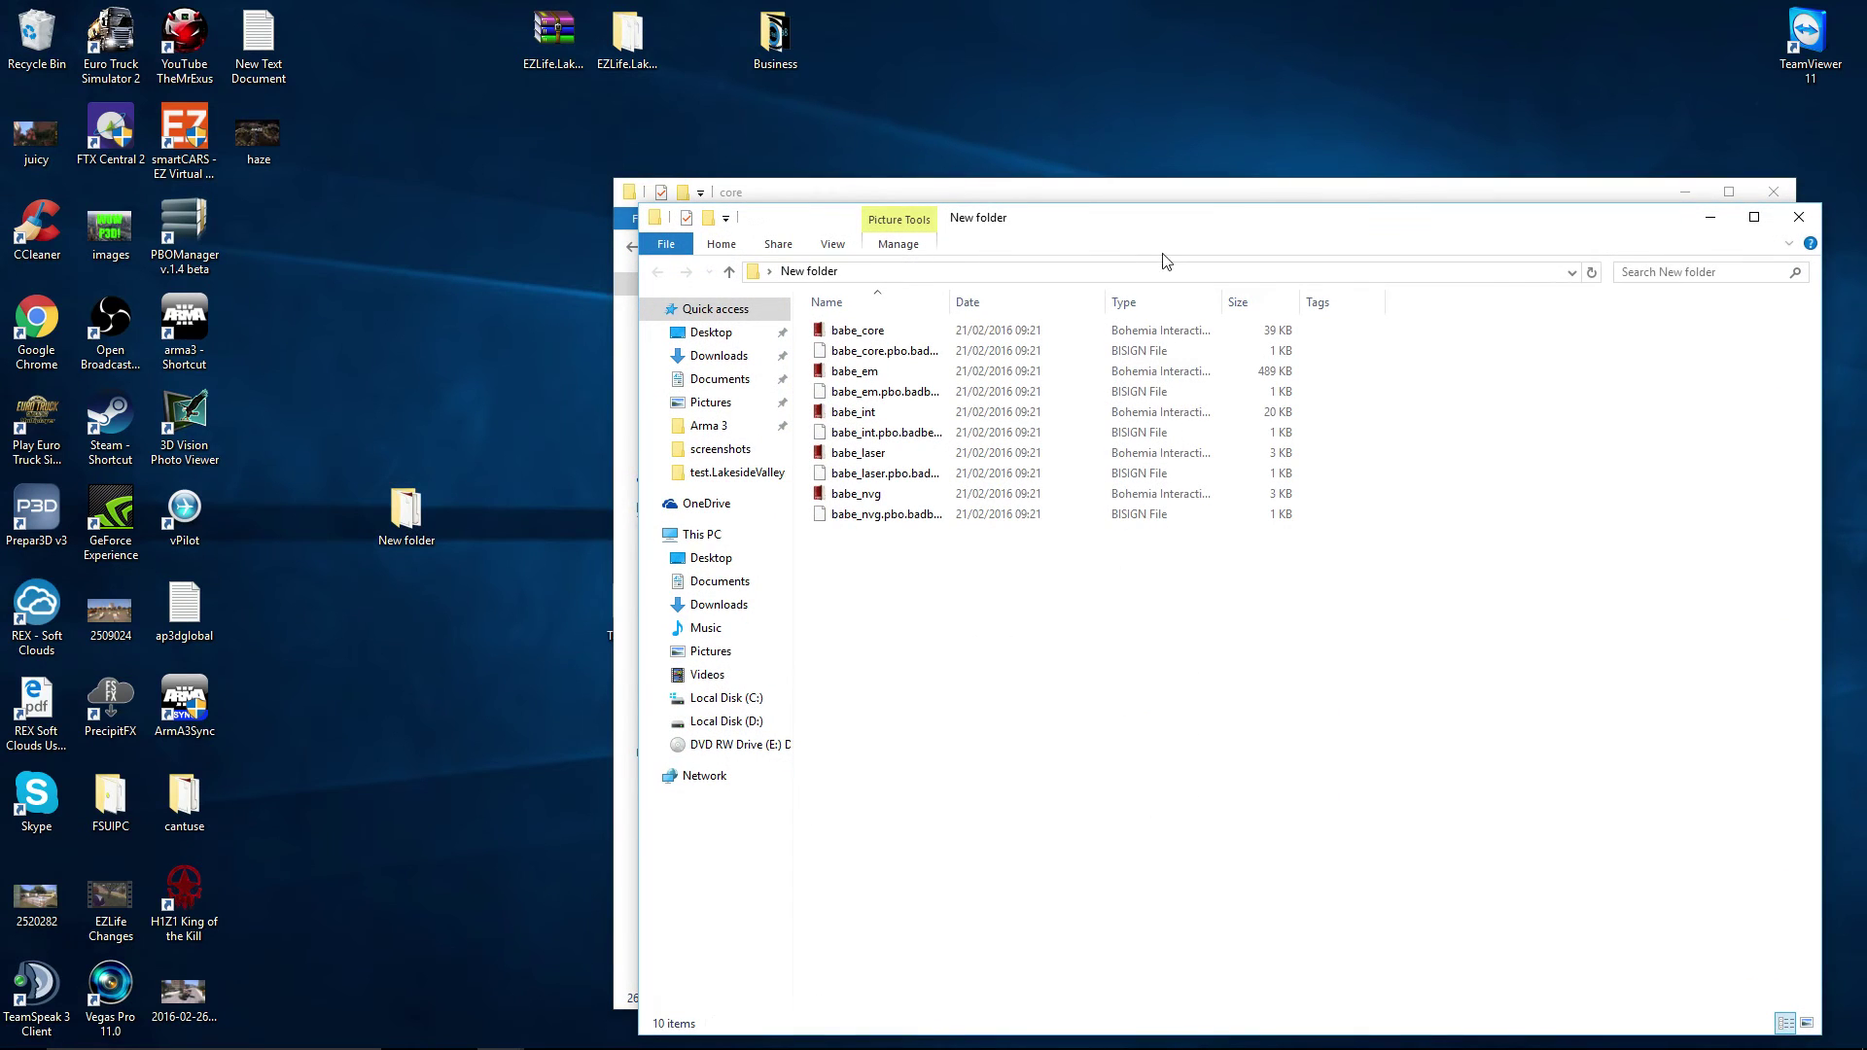
{"action": "key", "text": "alt+F4"}
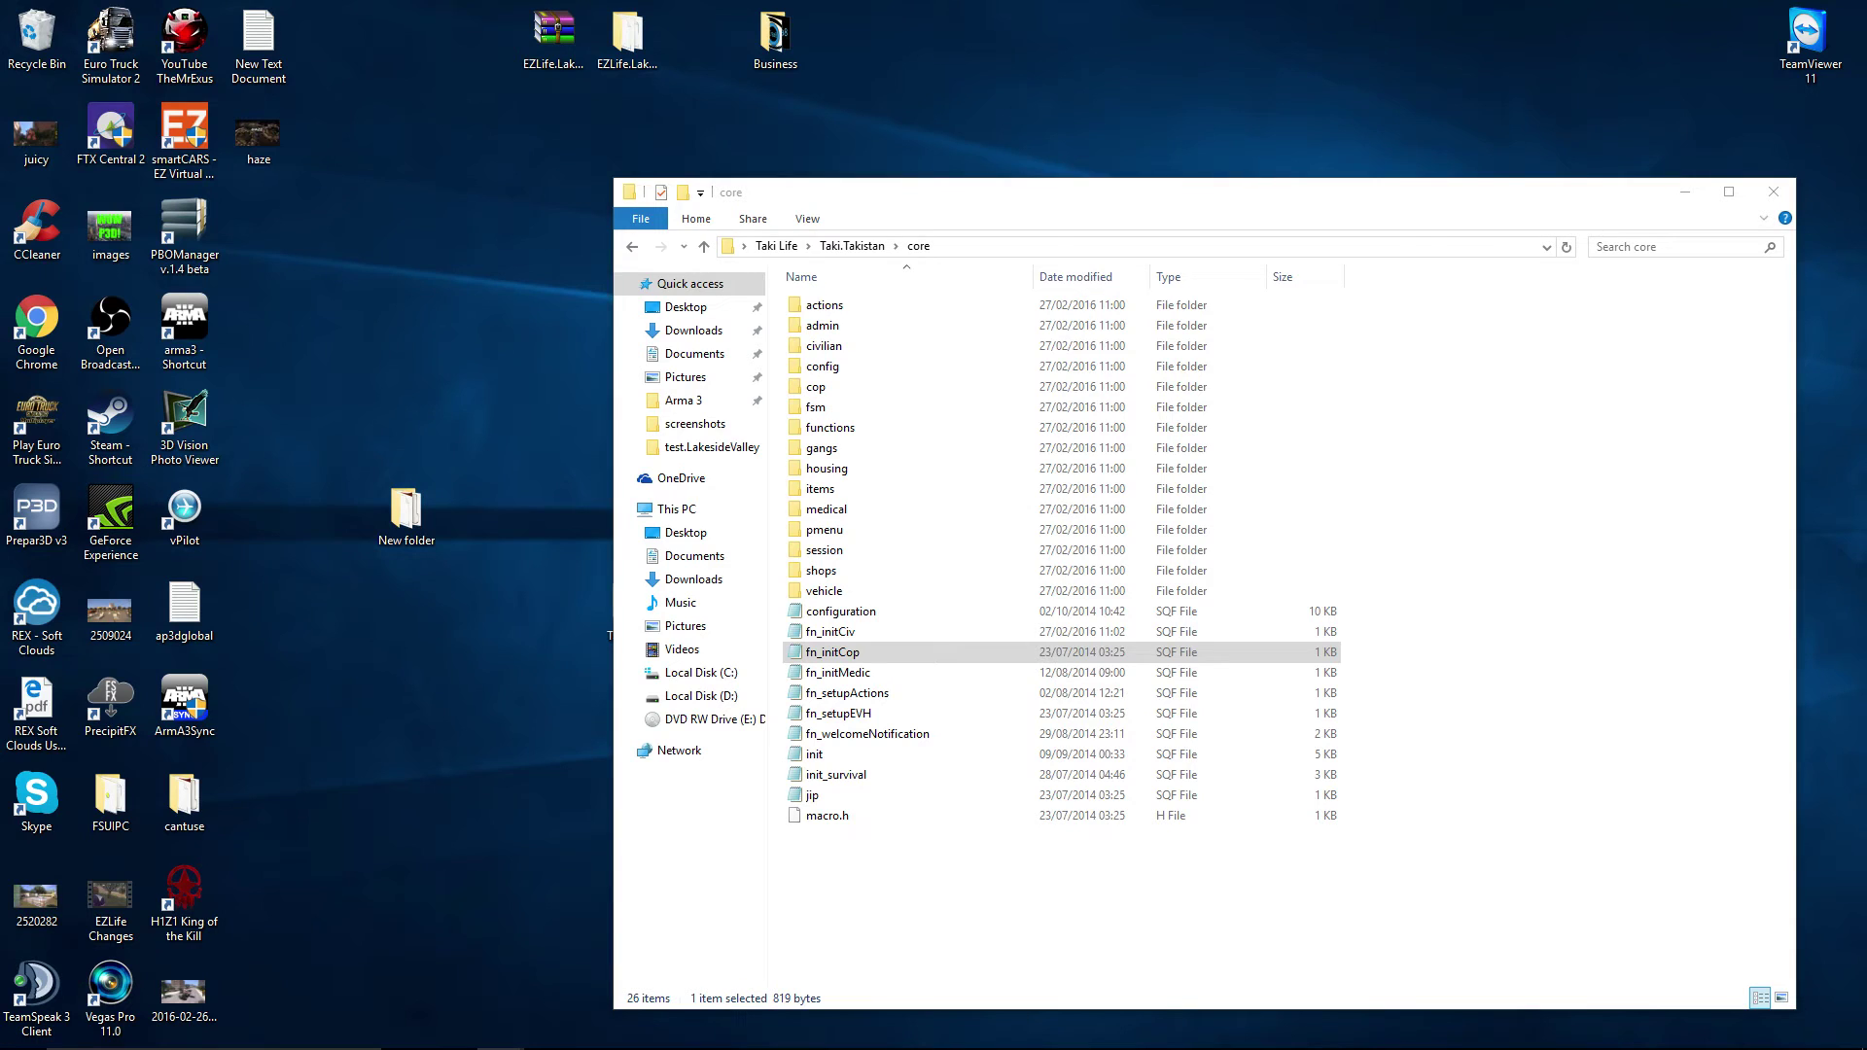
Step: Place the Essentials archive on the desktop and move the core folder window aside to uncover the Taki Life folder
{"action": "left_click_drag", "start_coordinate": [1848, 603], "coordinate": [553, 802]}
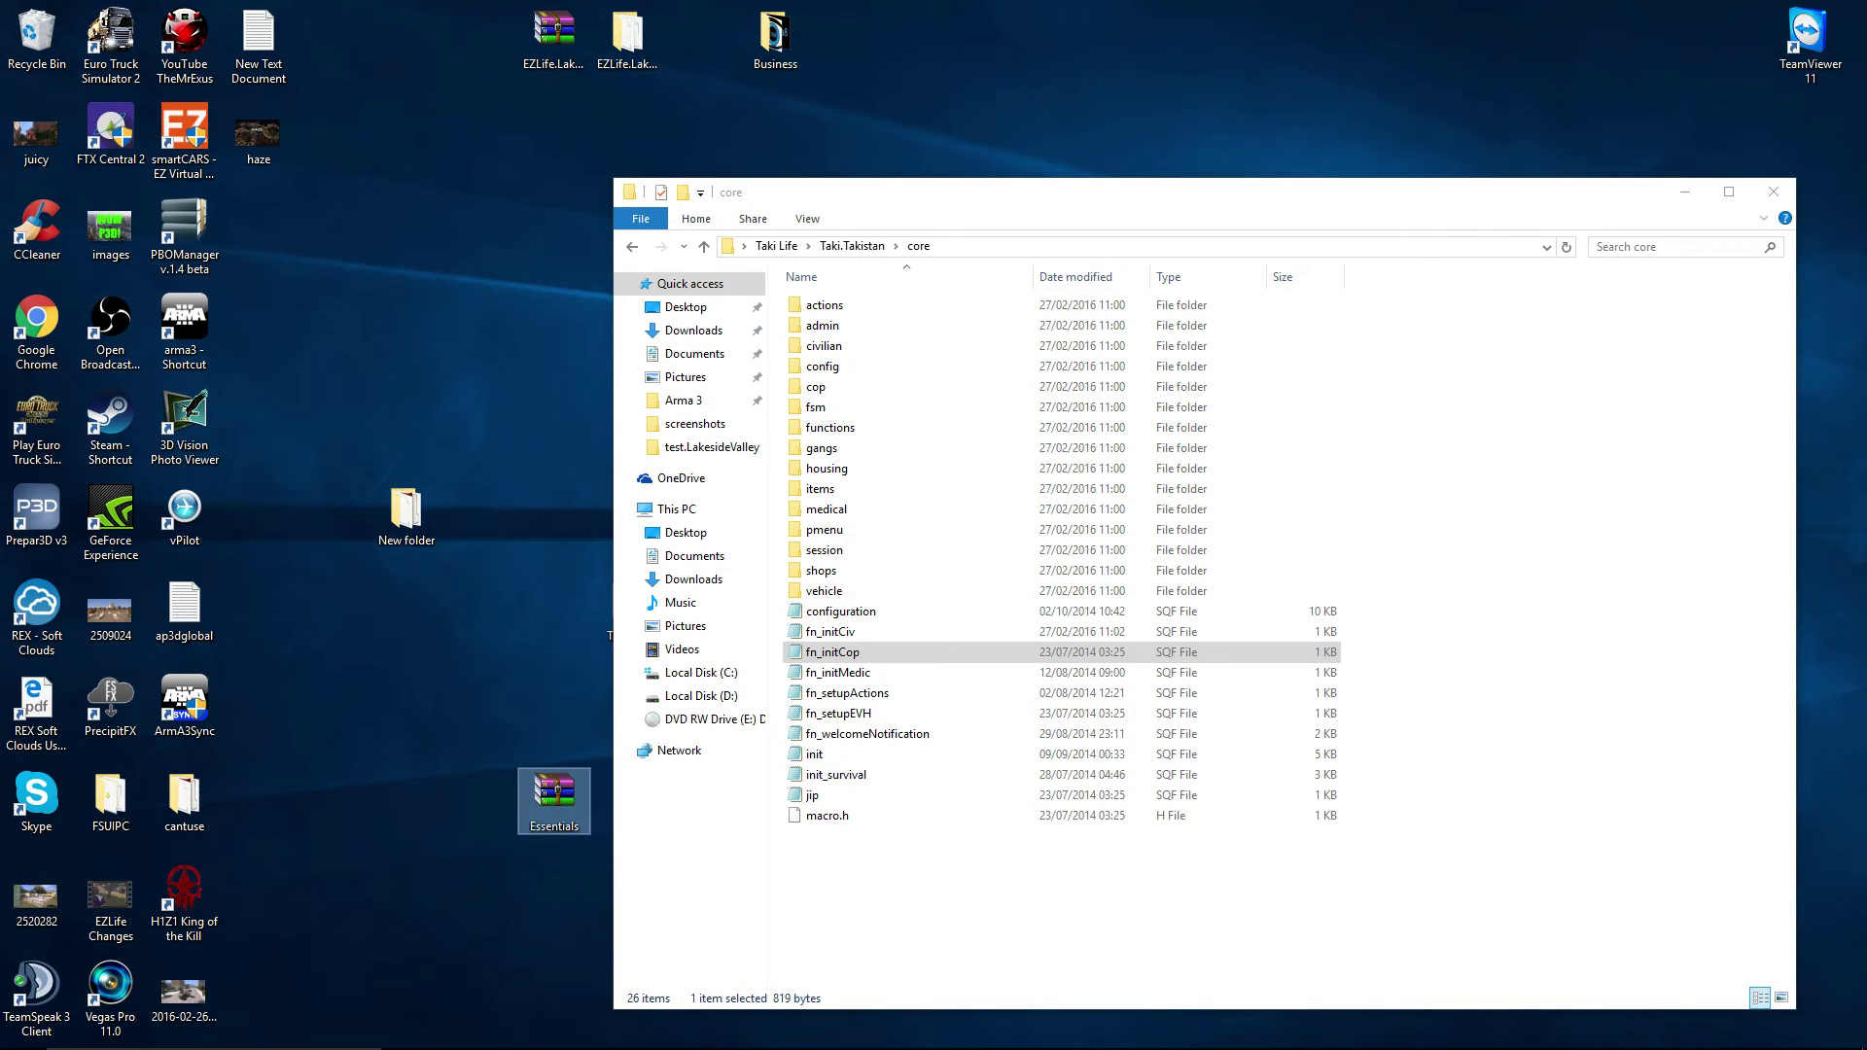
{"action": "key", "text": "alt+Tab"}
{"action": "left_click_drag", "start_coordinate": [909, 214], "coordinate": [1166, 202]}
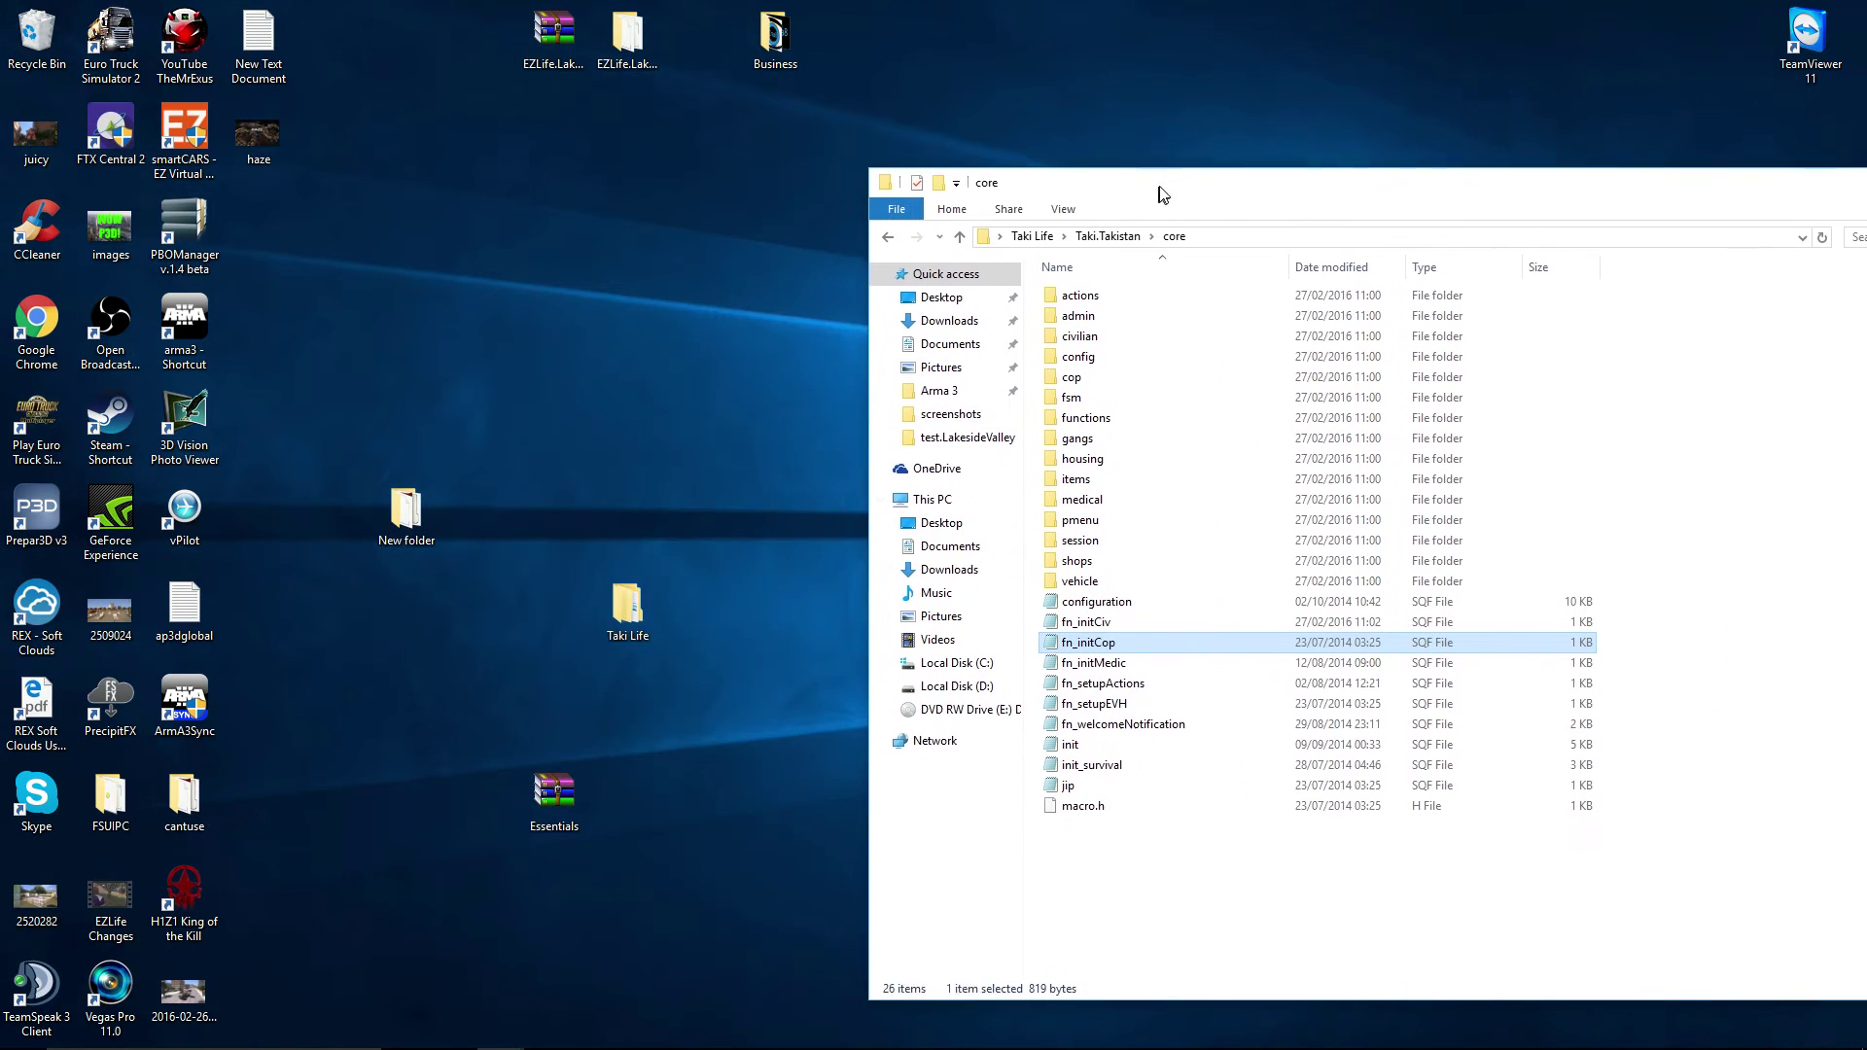
Step: Open the Taki Life folder from the desktop and move the Essentials archive into it
{"action": "right_click", "coordinate": [633, 603]}
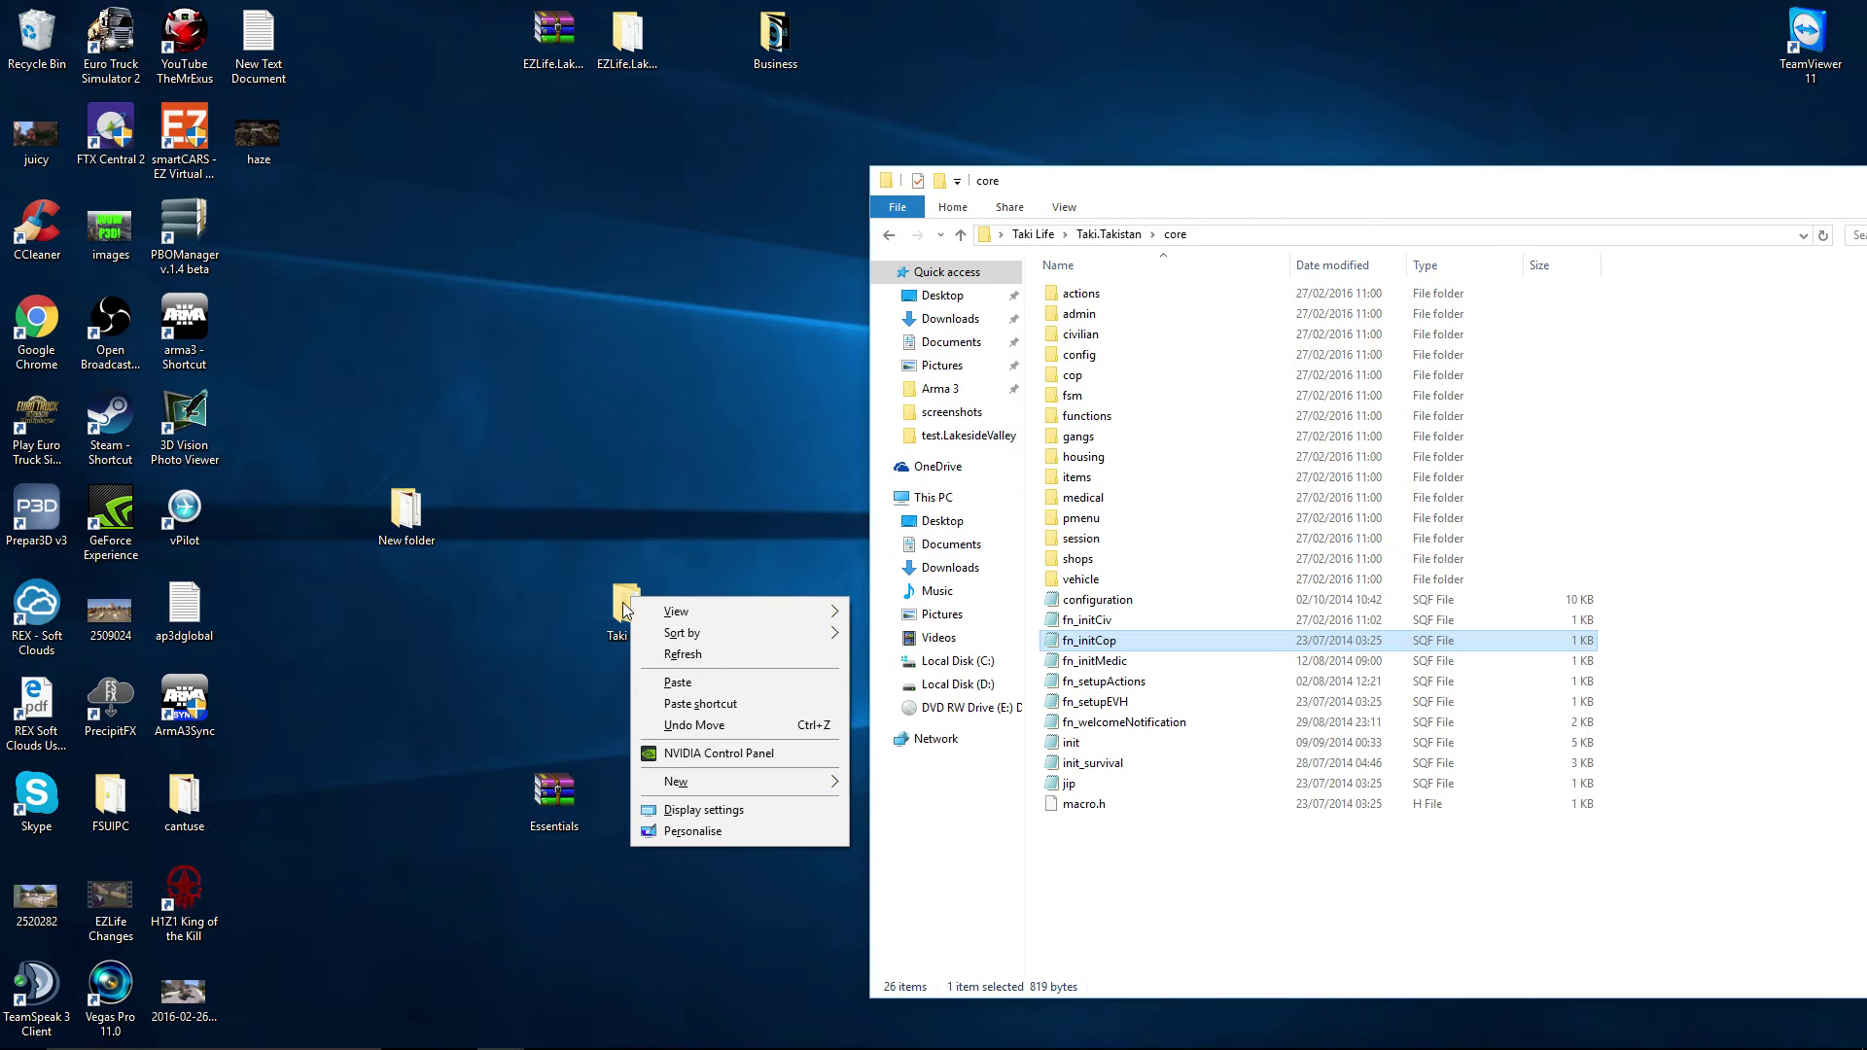
{"action": "left_click", "coordinate": [625, 609]}
{"action": "double_click", "coordinate": [625, 610]}
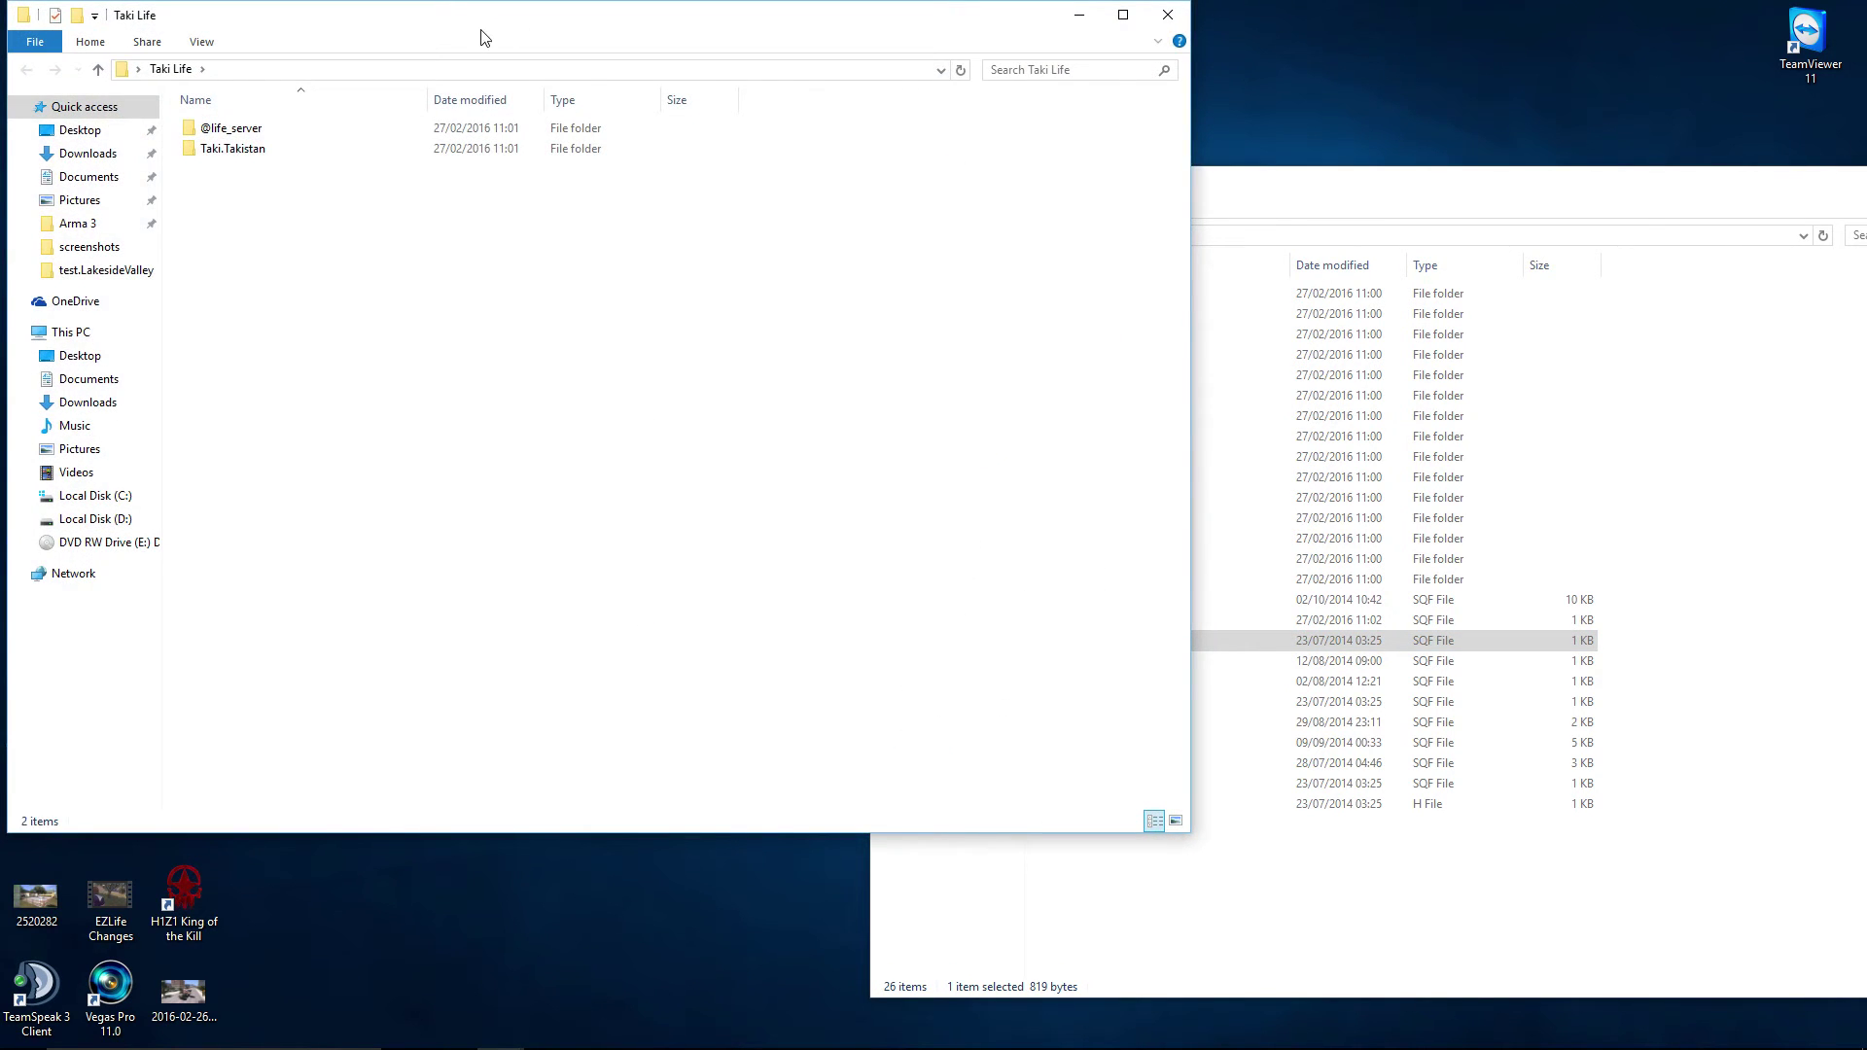
{"action": "left_click_drag", "start_coordinate": [483, 37], "coordinate": [963, 84]}
{"action": "left_click_drag", "start_coordinate": [764, 83], "coordinate": [923, 91]}
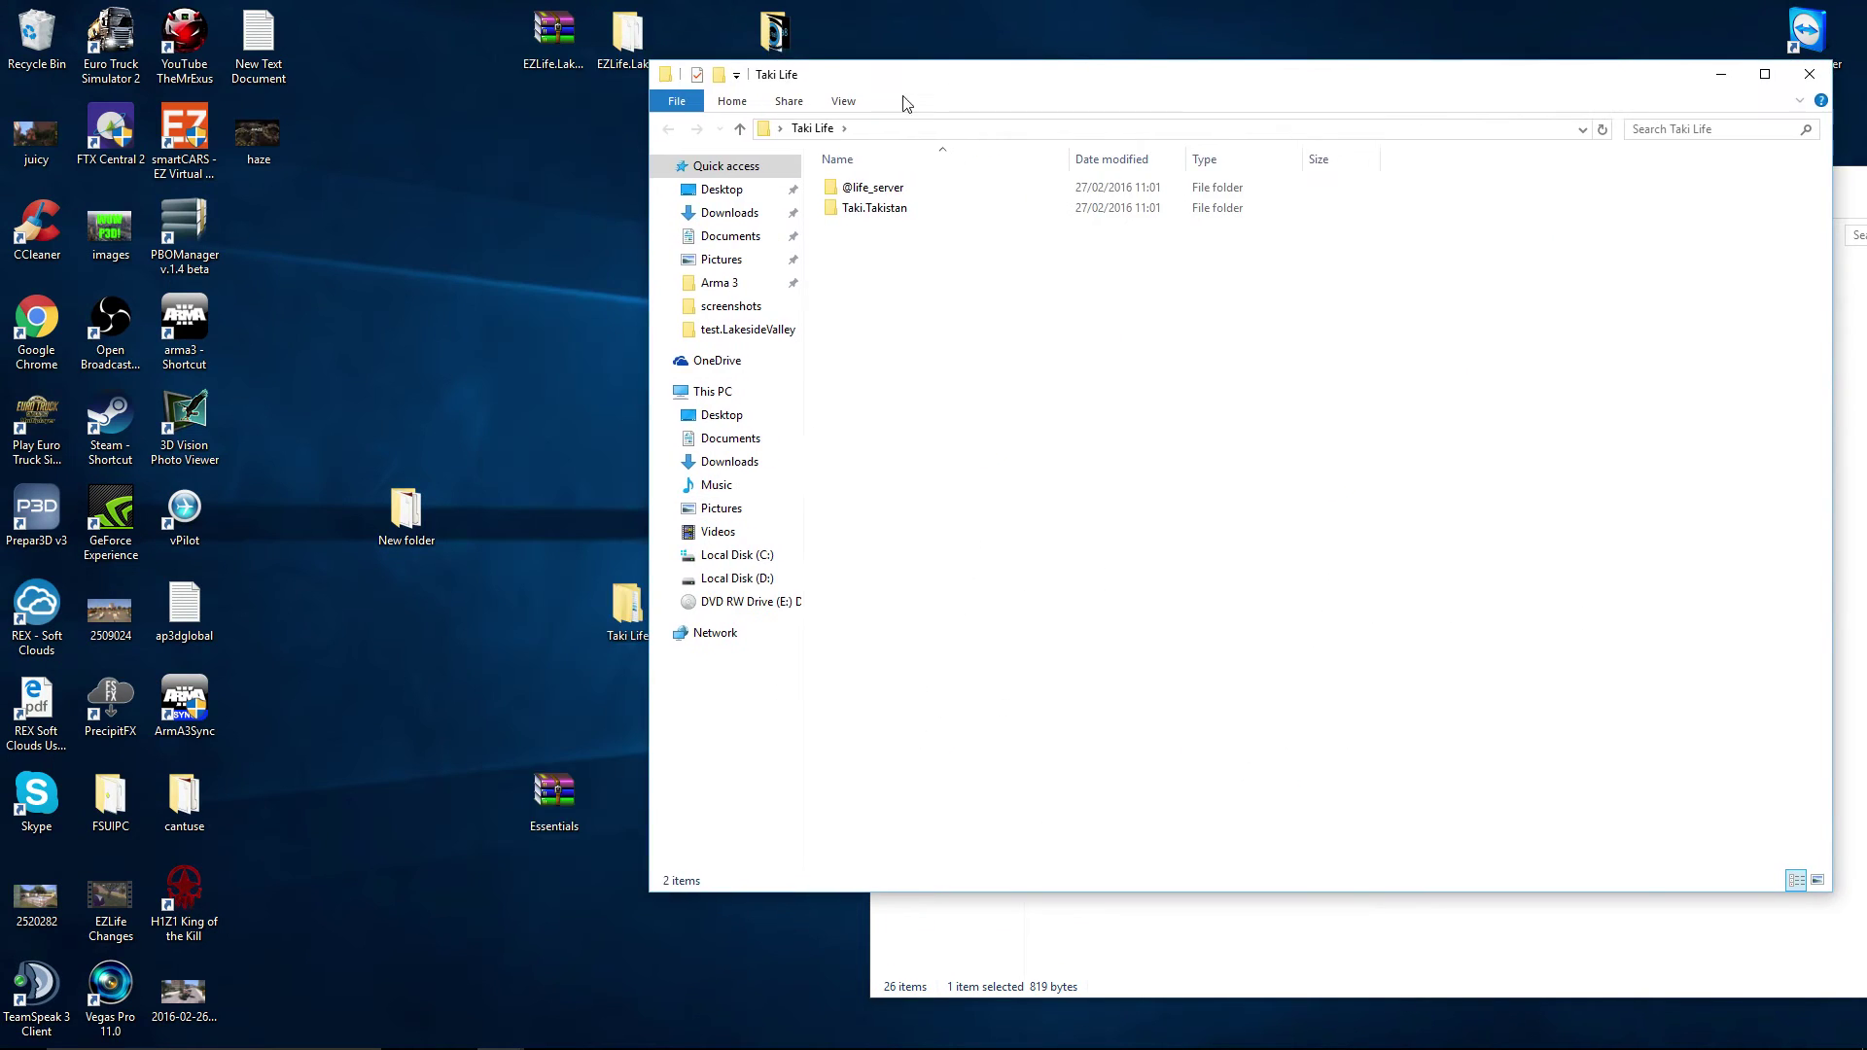
{"action": "left_click_drag", "start_coordinate": [555, 804], "coordinate": [1033, 603]}
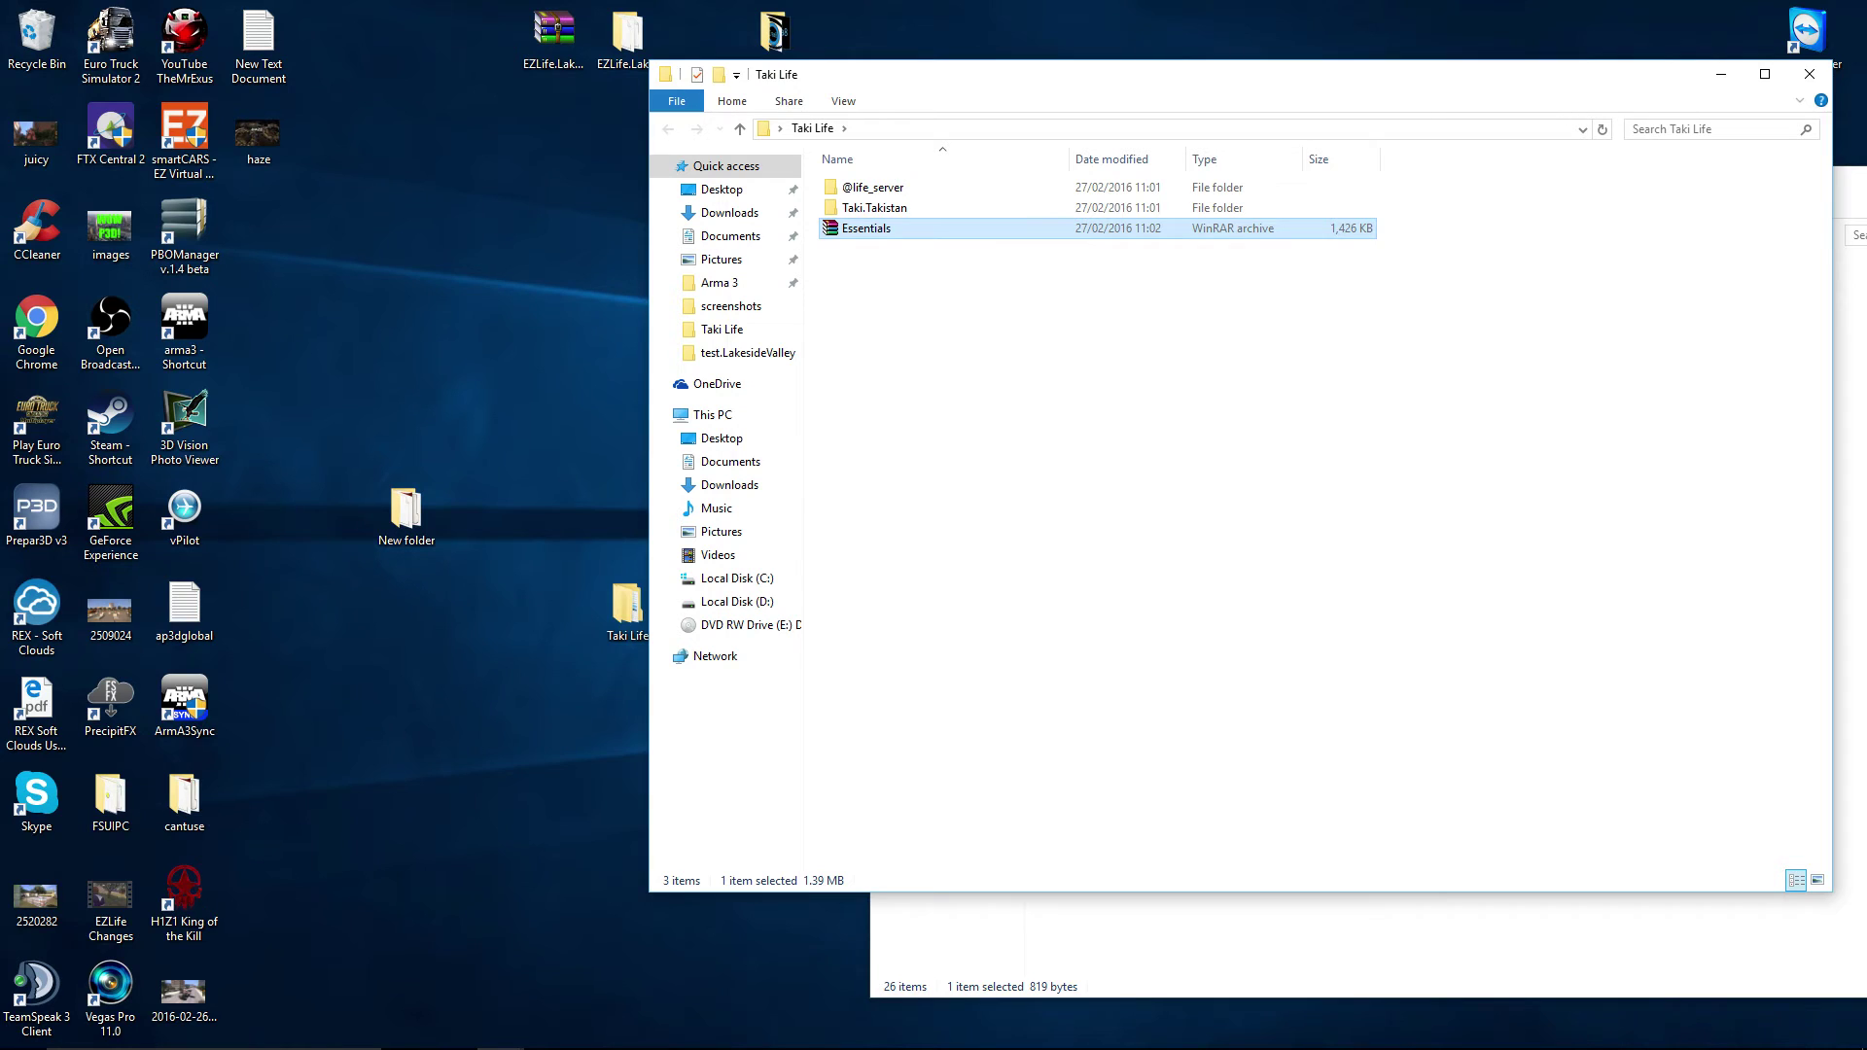
{"action": "right_click", "coordinate": [843, 229]}
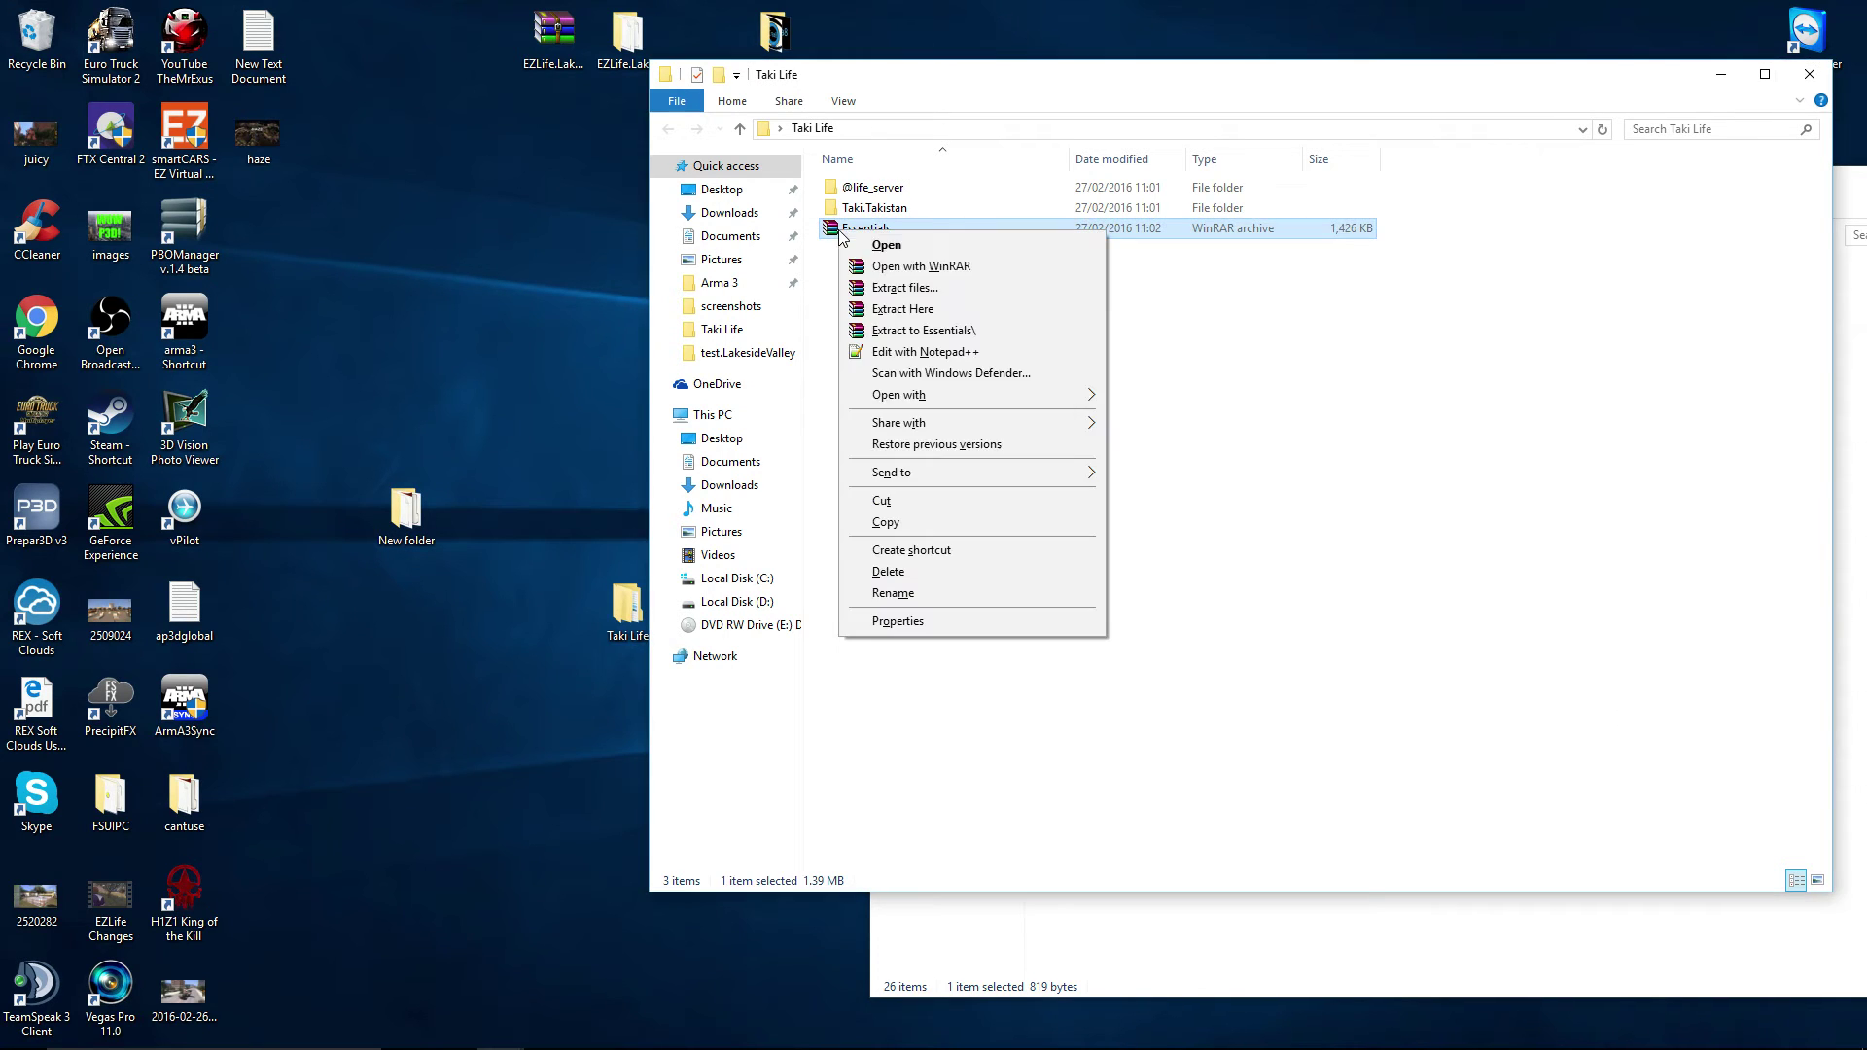
{"action": "left_click", "coordinate": [897, 311]}
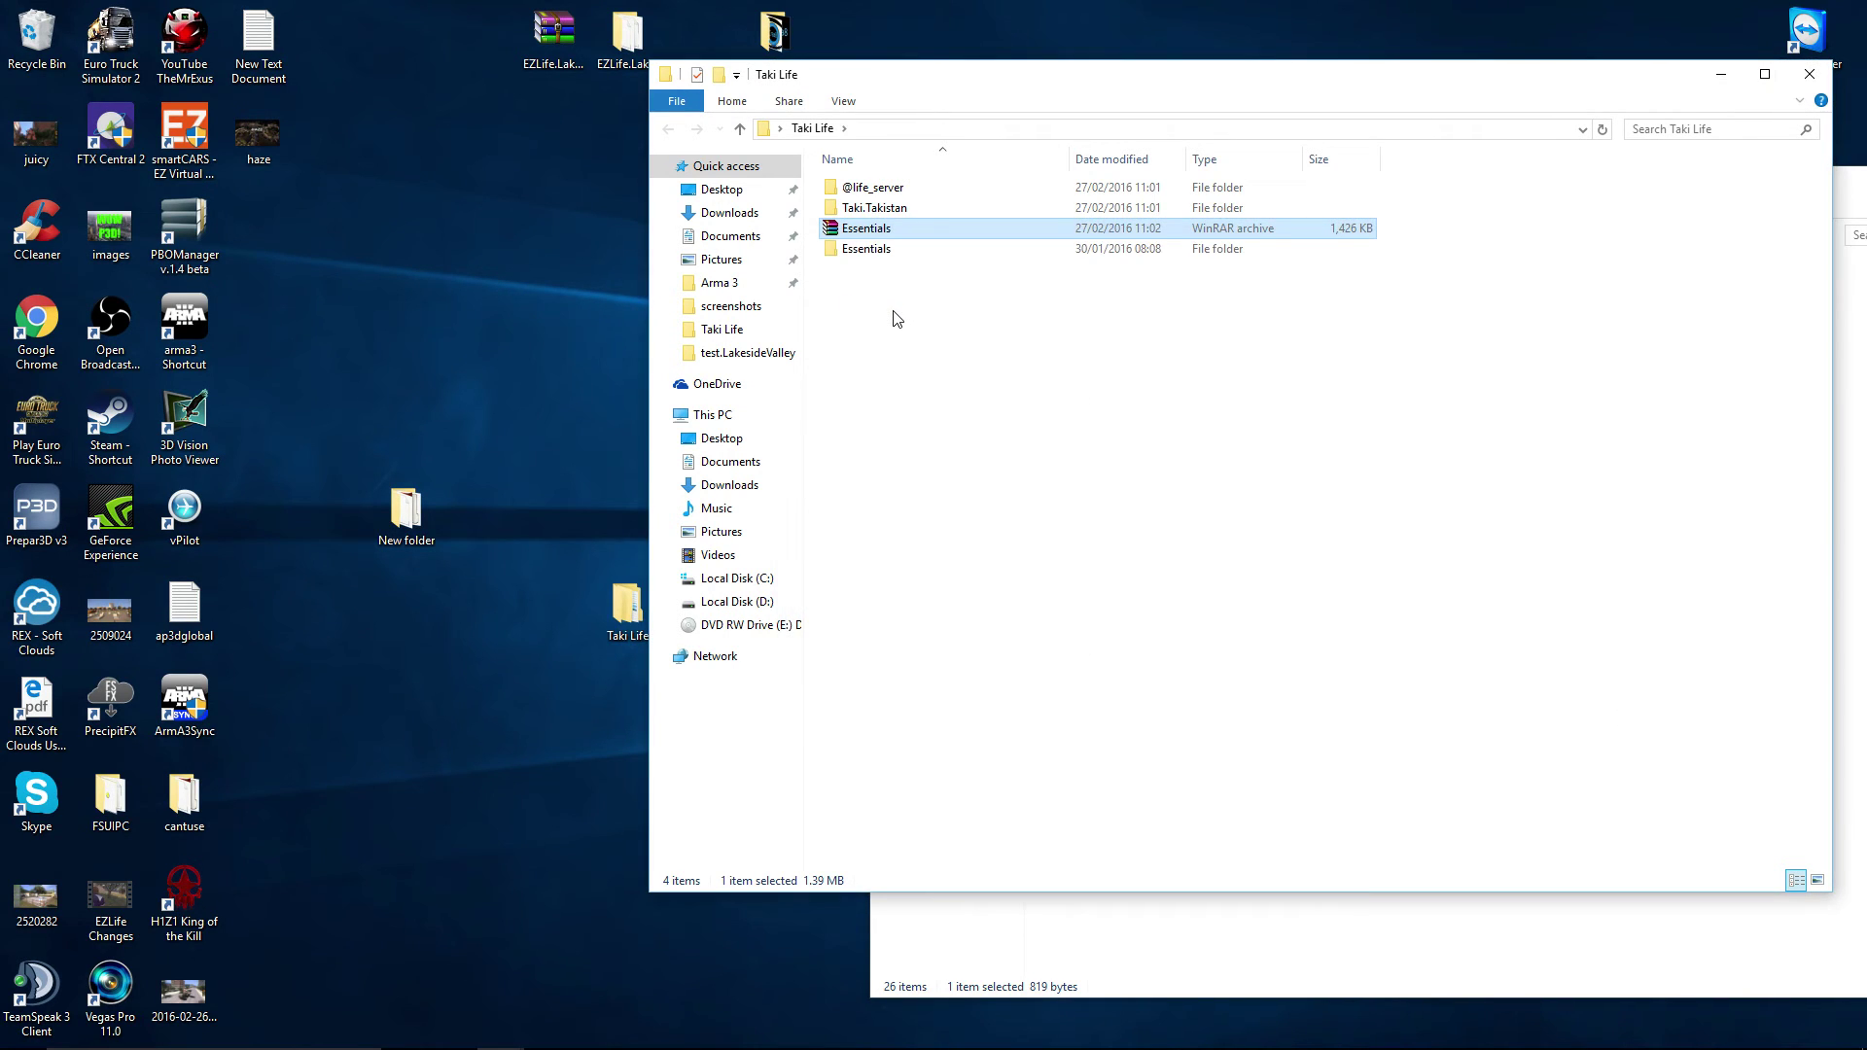
{"action": "double_click", "coordinate": [864, 252]}
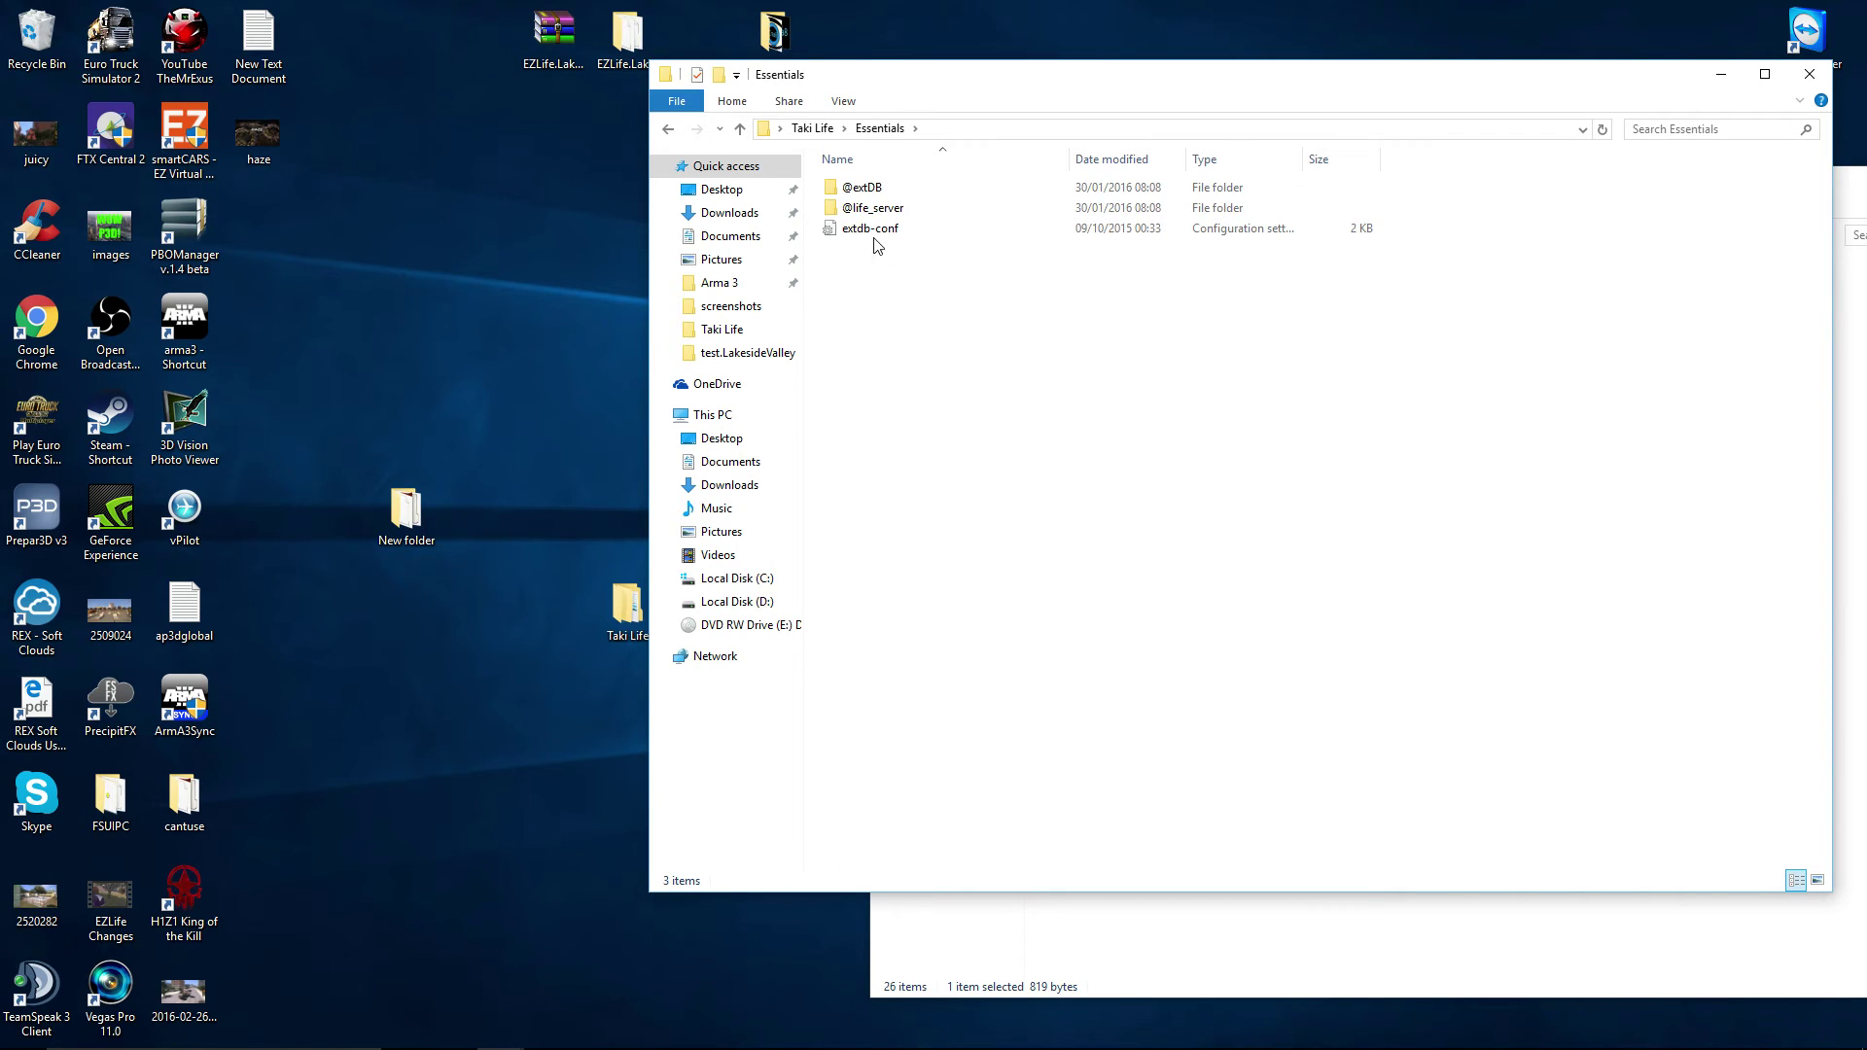
{"action": "left_click", "coordinate": [893, 214]}
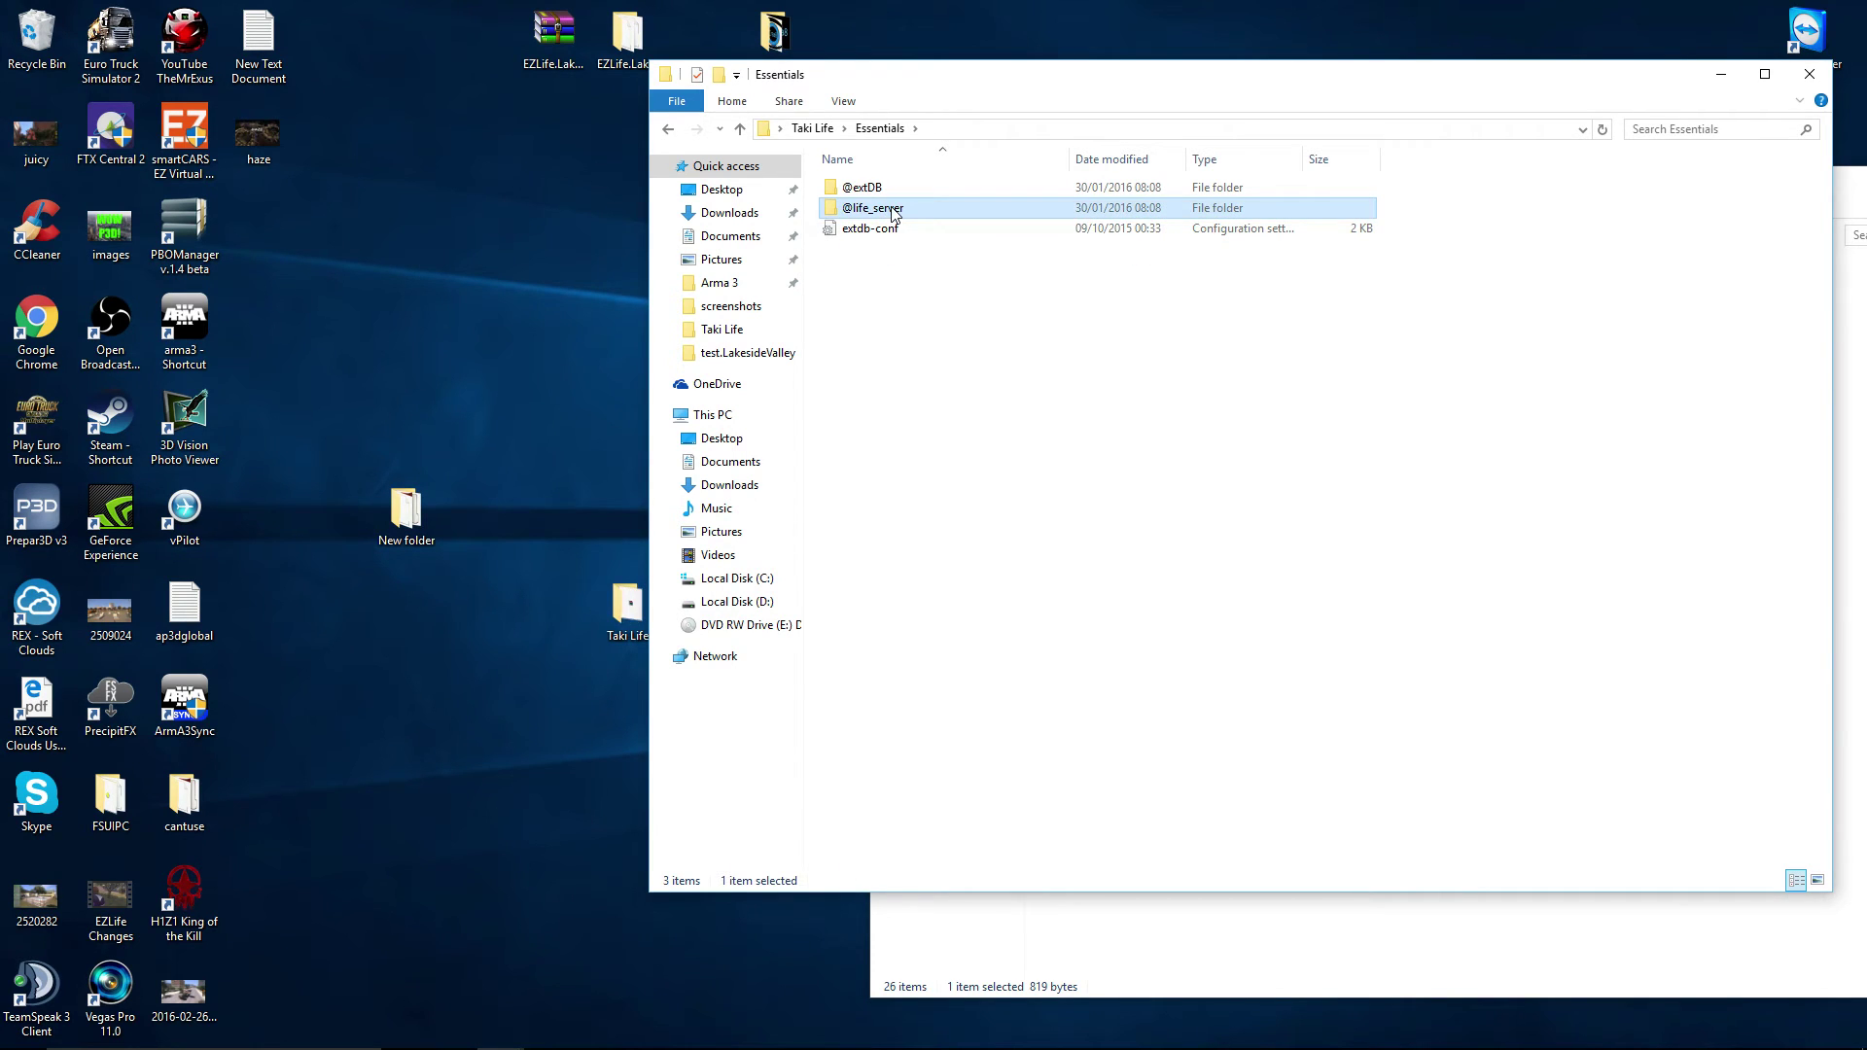
{"action": "key", "text": "Delete"}
{"action": "key", "text": "ctrl+a"}
{"action": "right_click", "coordinate": [871, 200]}
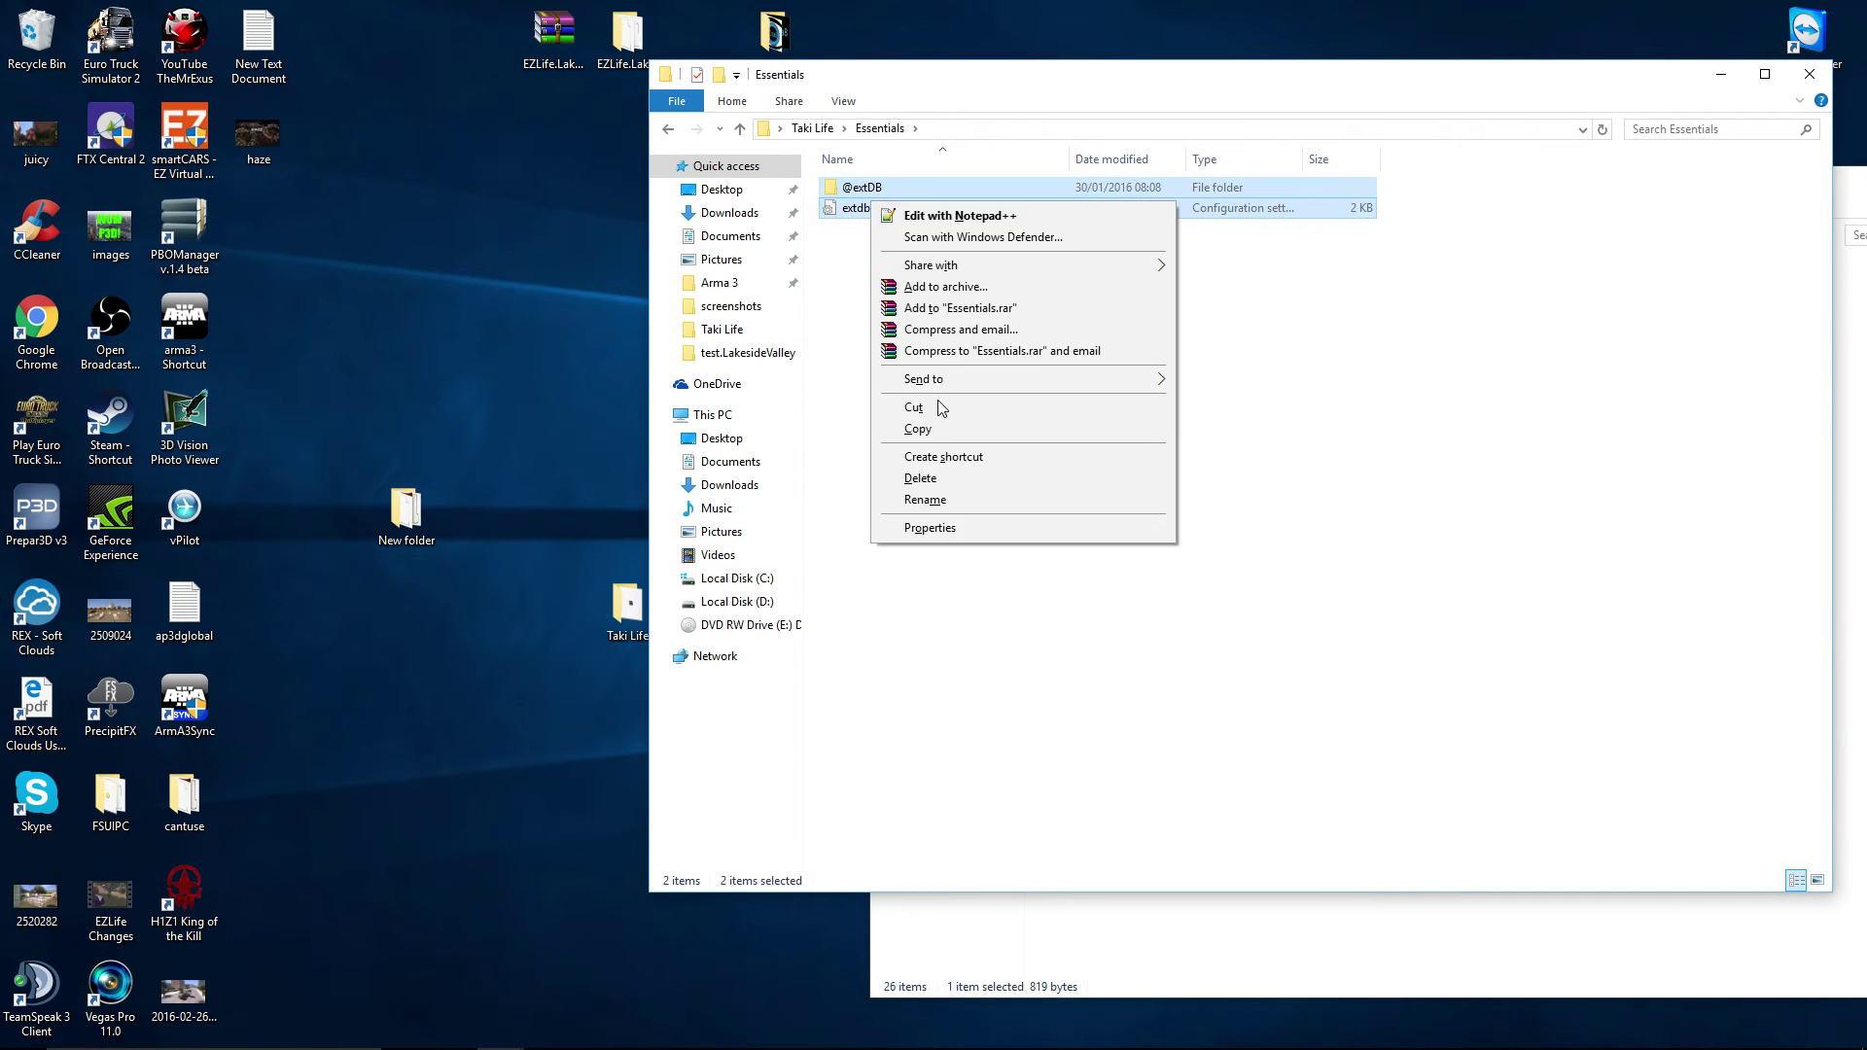
{"action": "left_click", "coordinate": [945, 430]}
{"action": "left_click", "coordinate": [675, 129]}
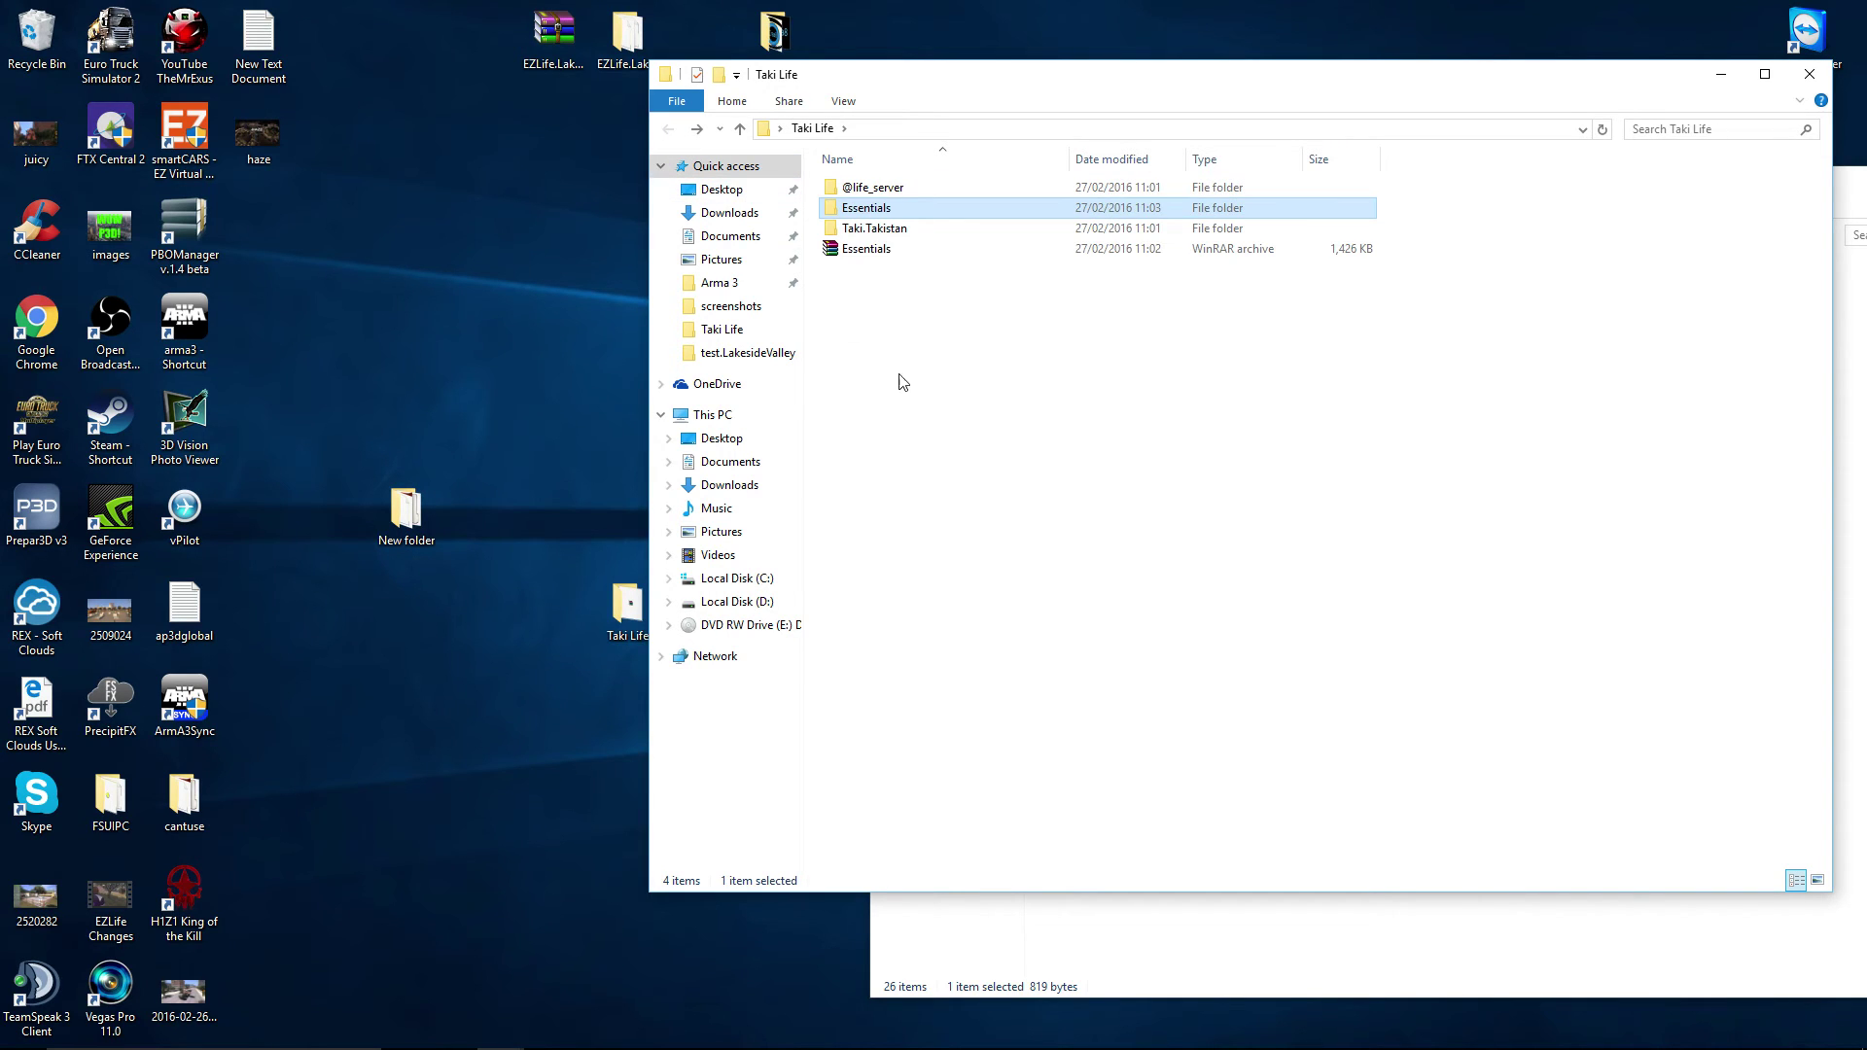
{"action": "right_click", "coordinate": [962, 414]}
{"action": "left_click", "coordinate": [982, 548]}
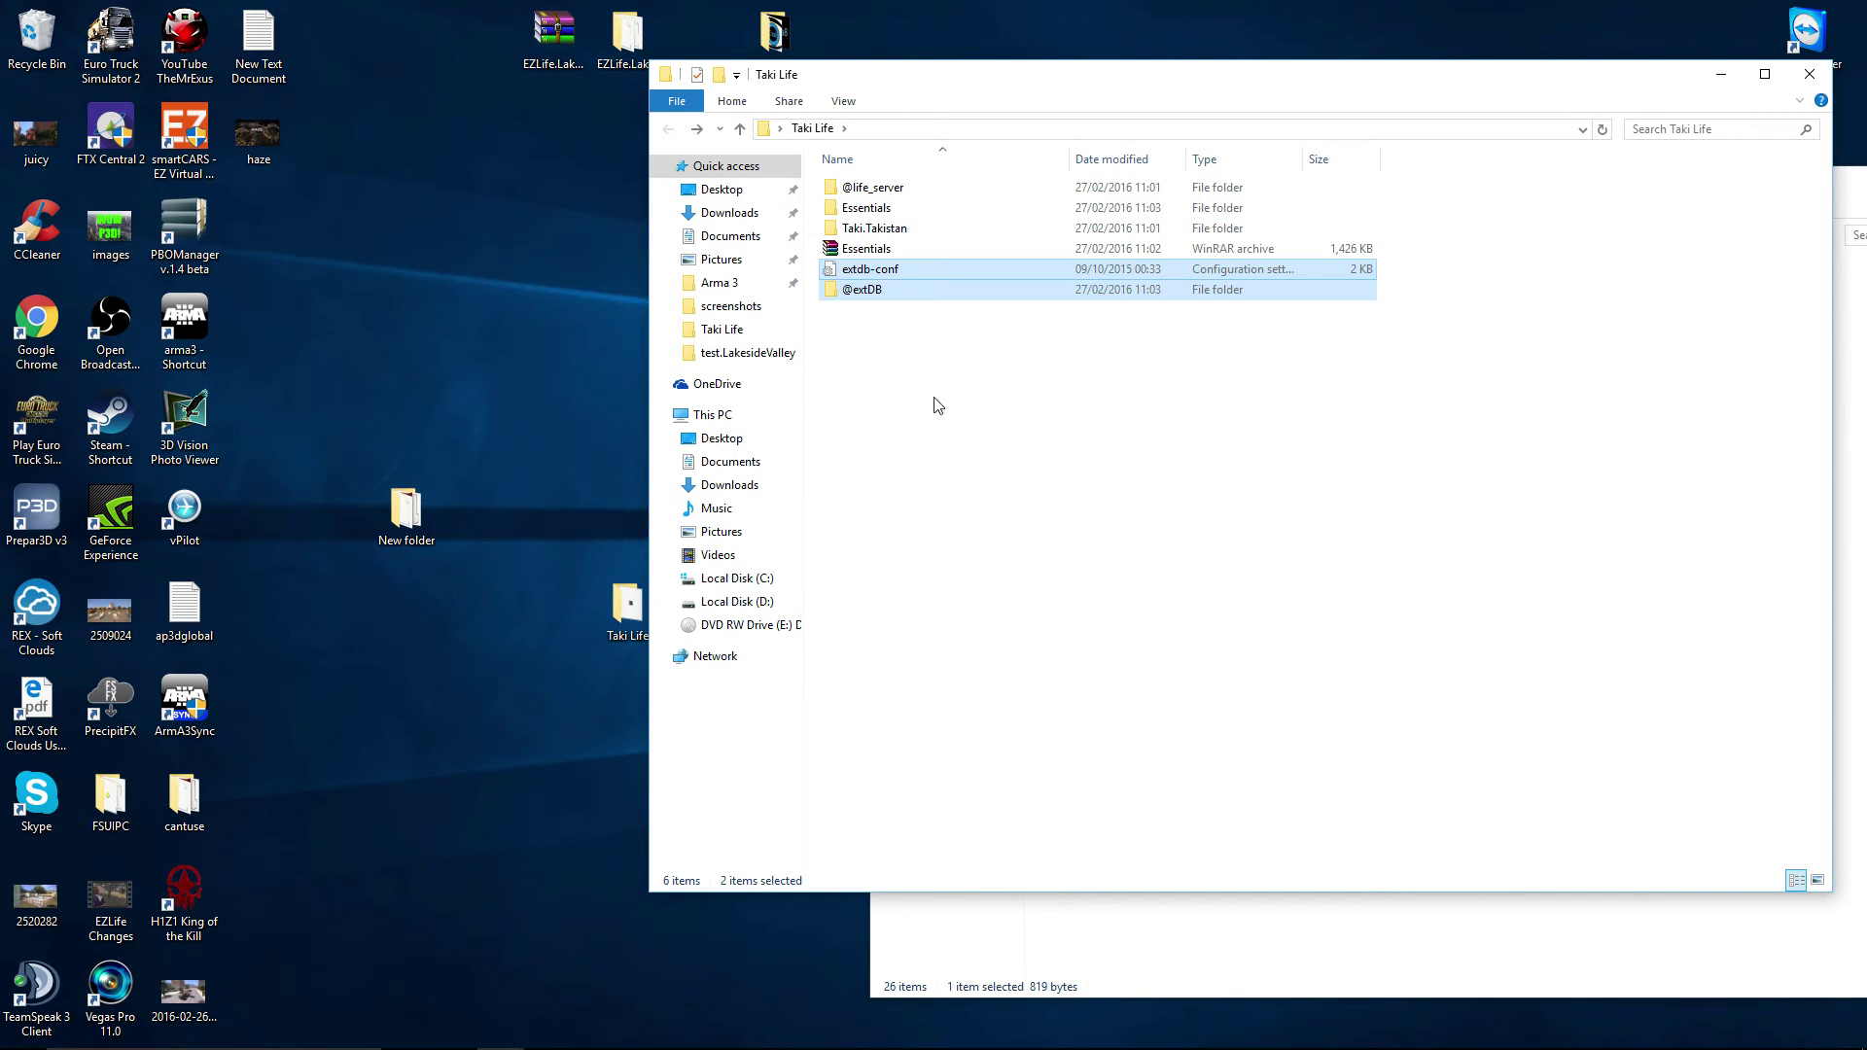
{"action": "left_click", "coordinate": [863, 251]}
{"action": "left_click_drag", "start_coordinate": [865, 253], "coordinate": [478, 232]}
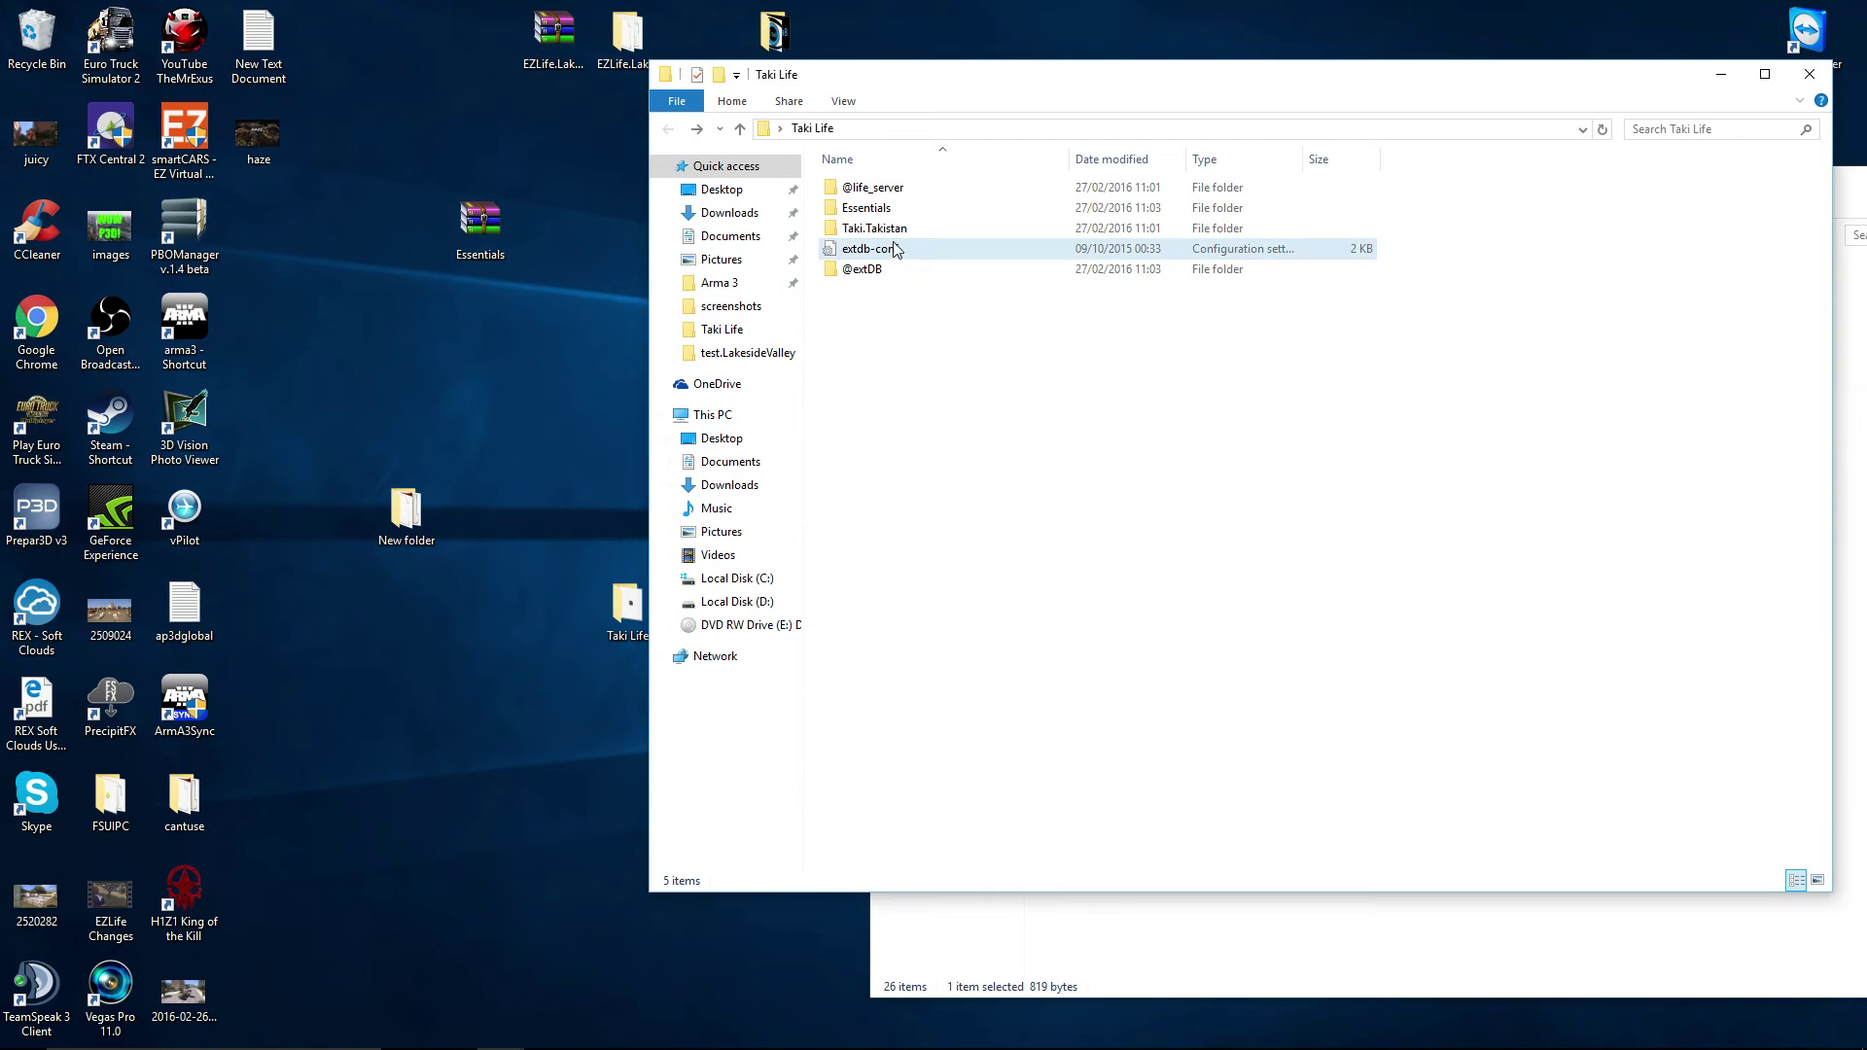
Step: Delete the extracted Essentials folder from Taki Life and move the folder window clear of the core folder window
{"action": "left_click", "coordinate": [878, 212]}
{"action": "key", "text": "Delete"}
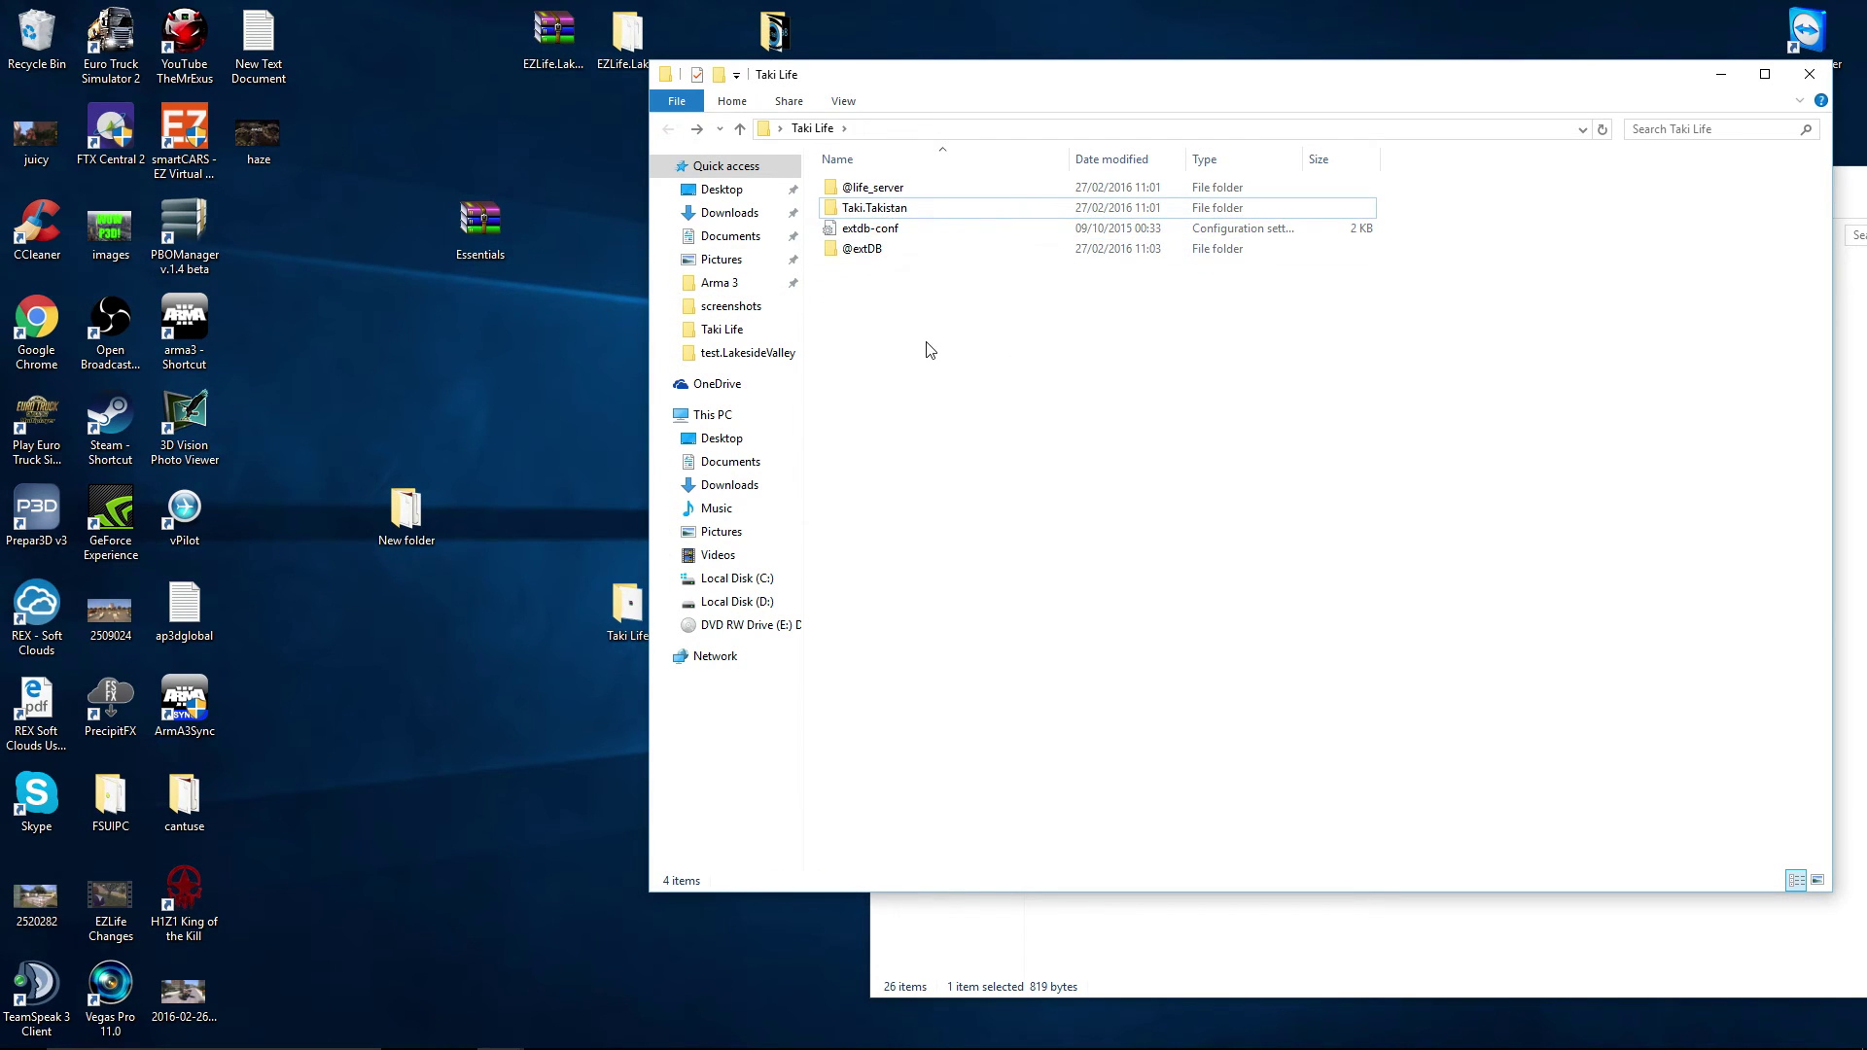
{"action": "left_click", "coordinate": [878, 188]}
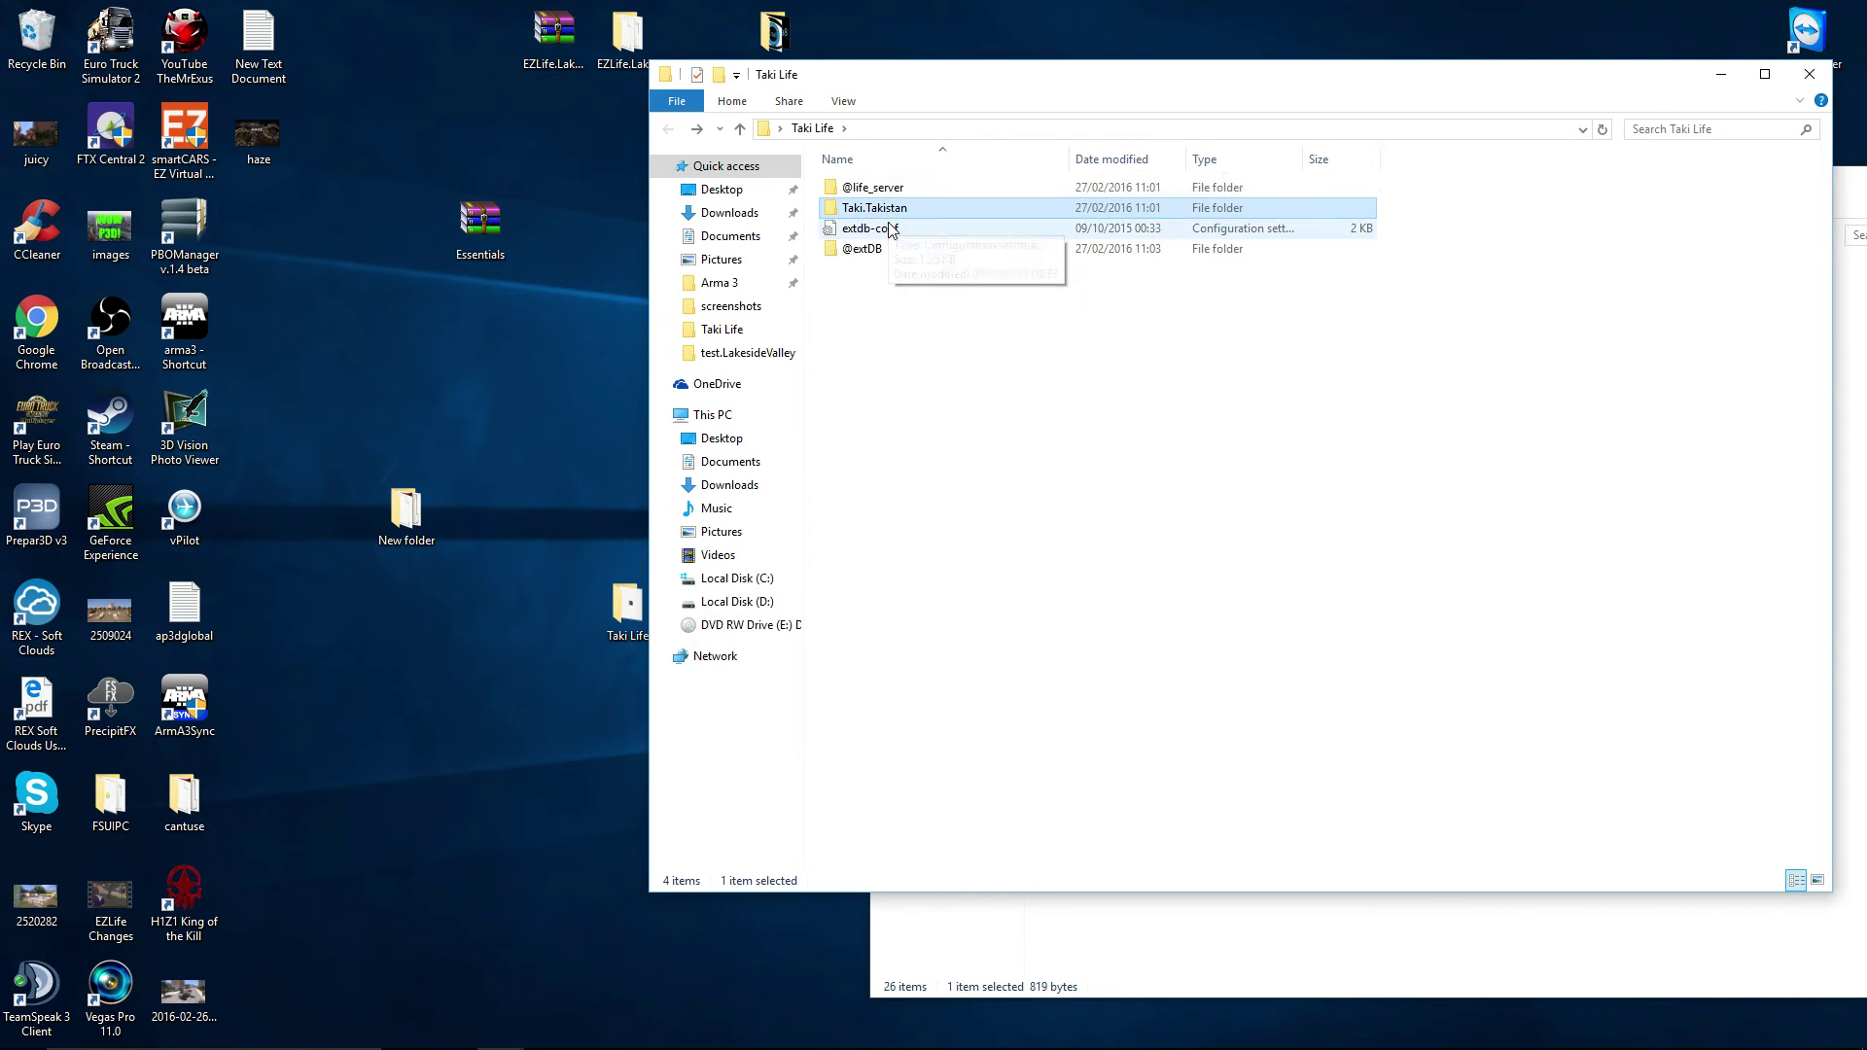
{"action": "left_click", "coordinate": [885, 230]}
{"action": "left_click", "coordinate": [905, 377]}
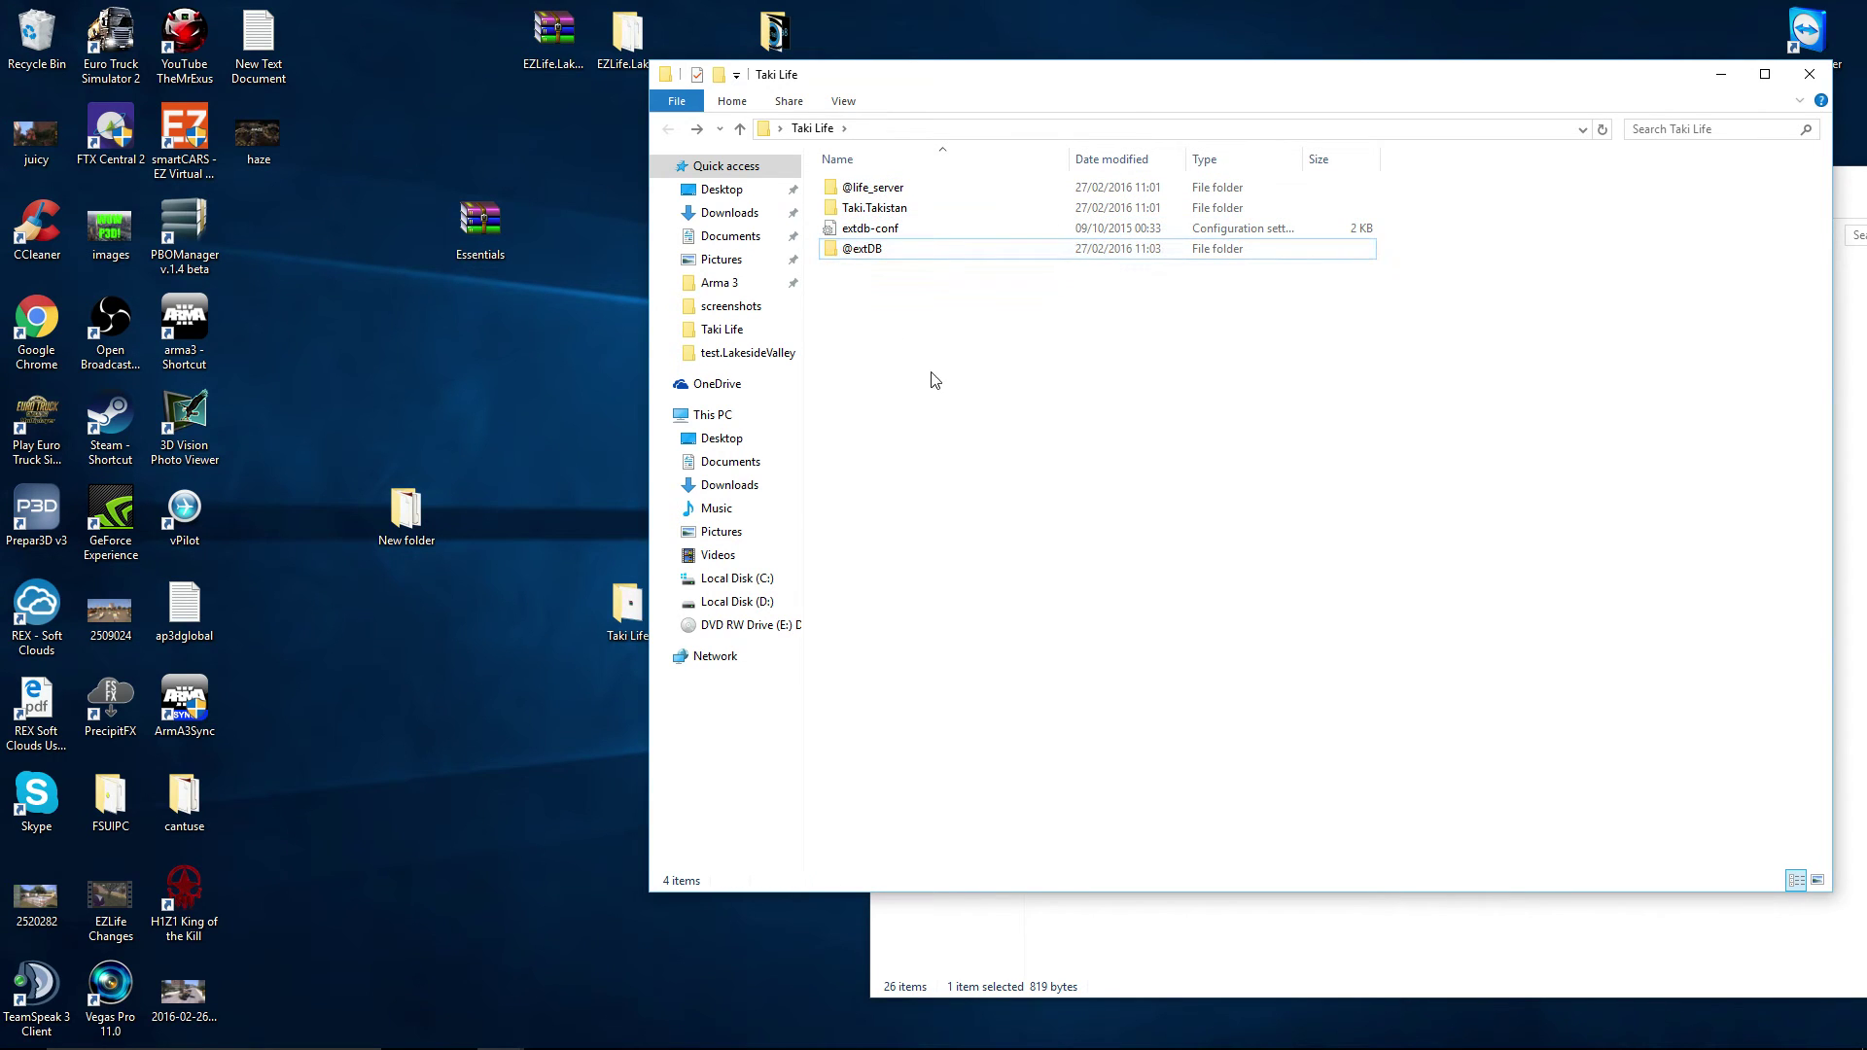
{"action": "left_click_drag", "start_coordinate": [1160, 89], "coordinate": [854, 165]}
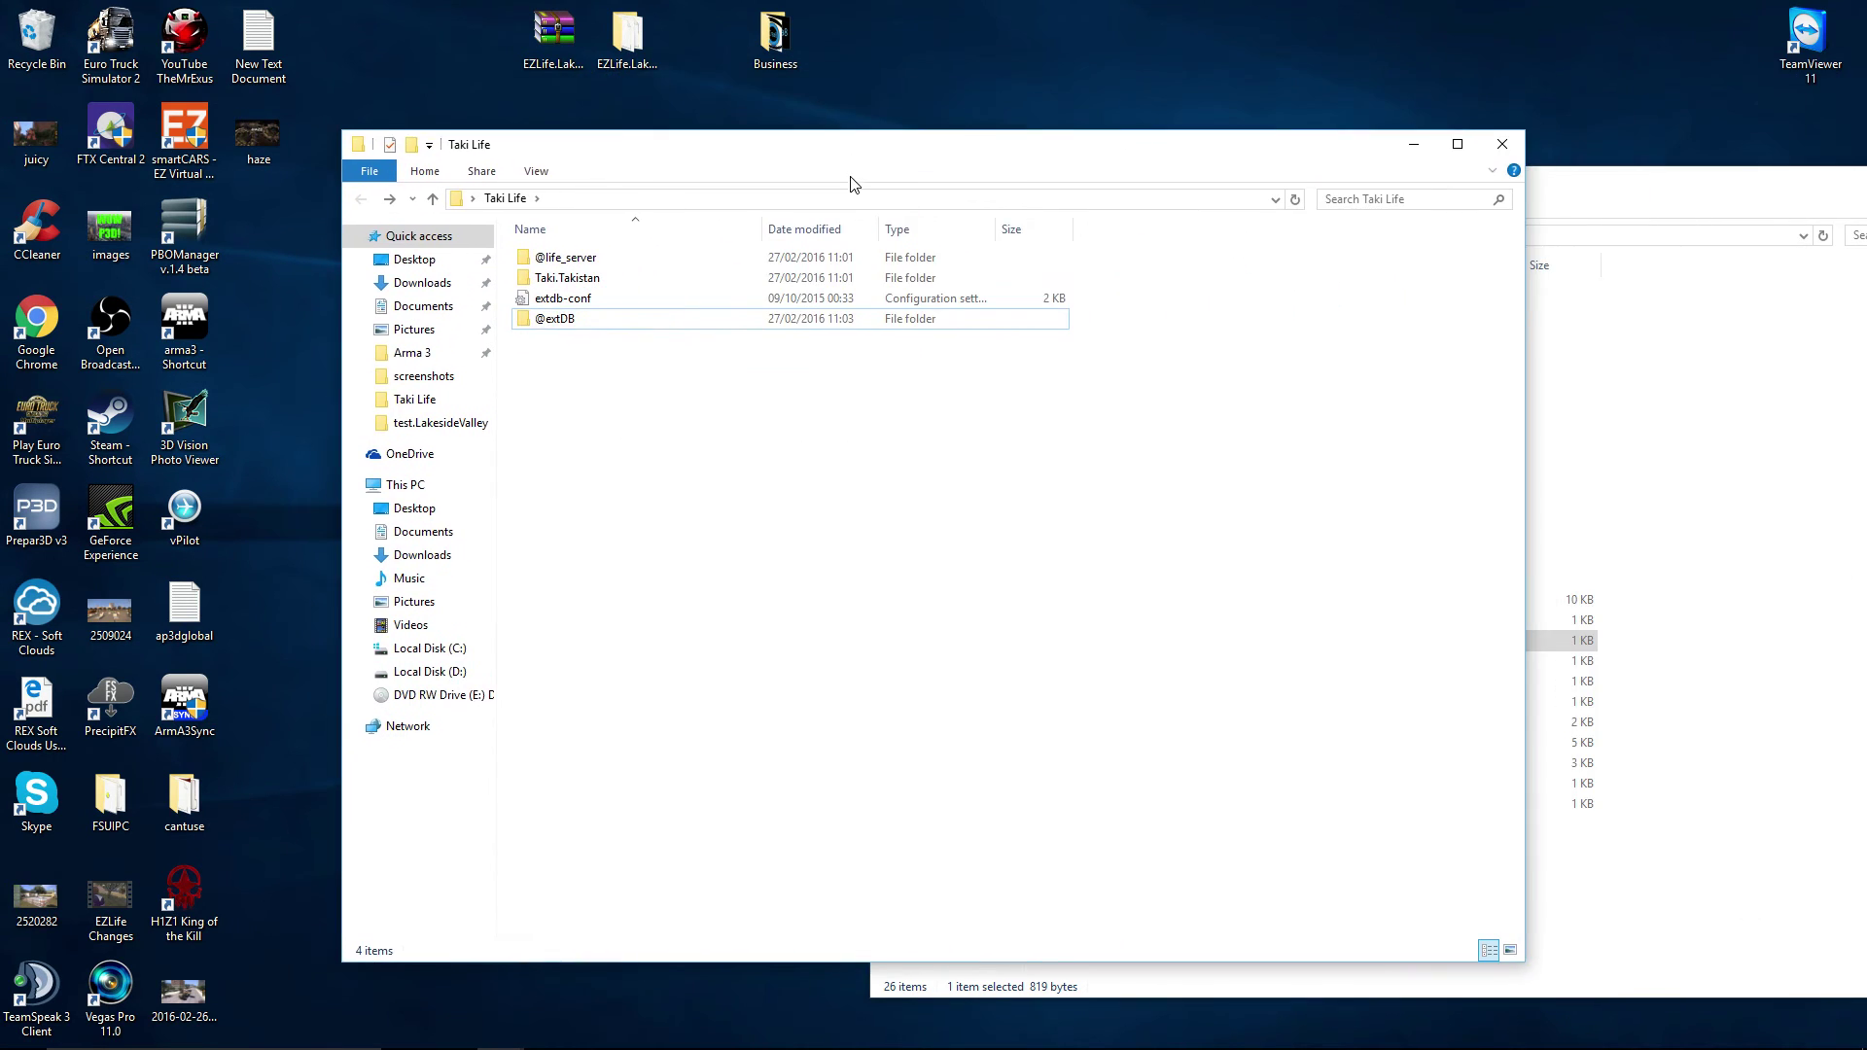
{"action": "left_click_drag", "start_coordinate": [741, 503], "coordinate": [744, 192]}
{"action": "right_click", "coordinate": [734, 314]}
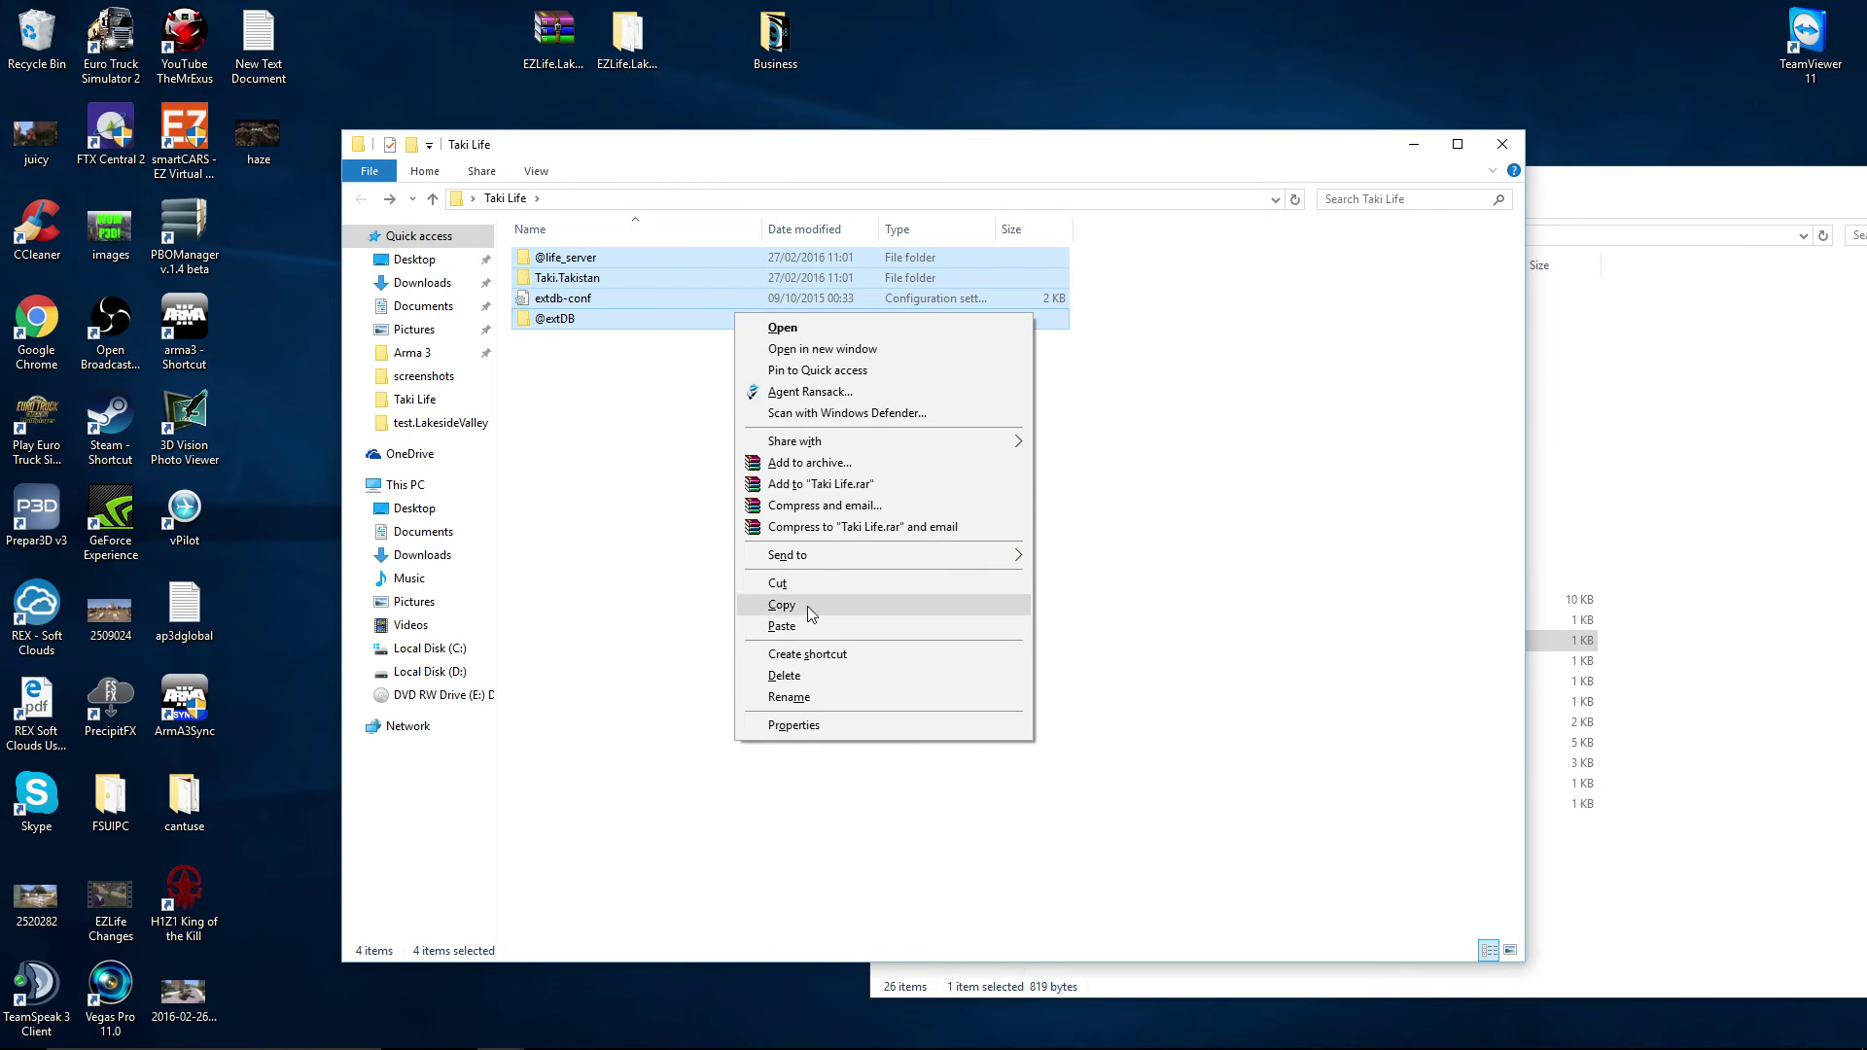
{"action": "left_click", "coordinate": [809, 463]}
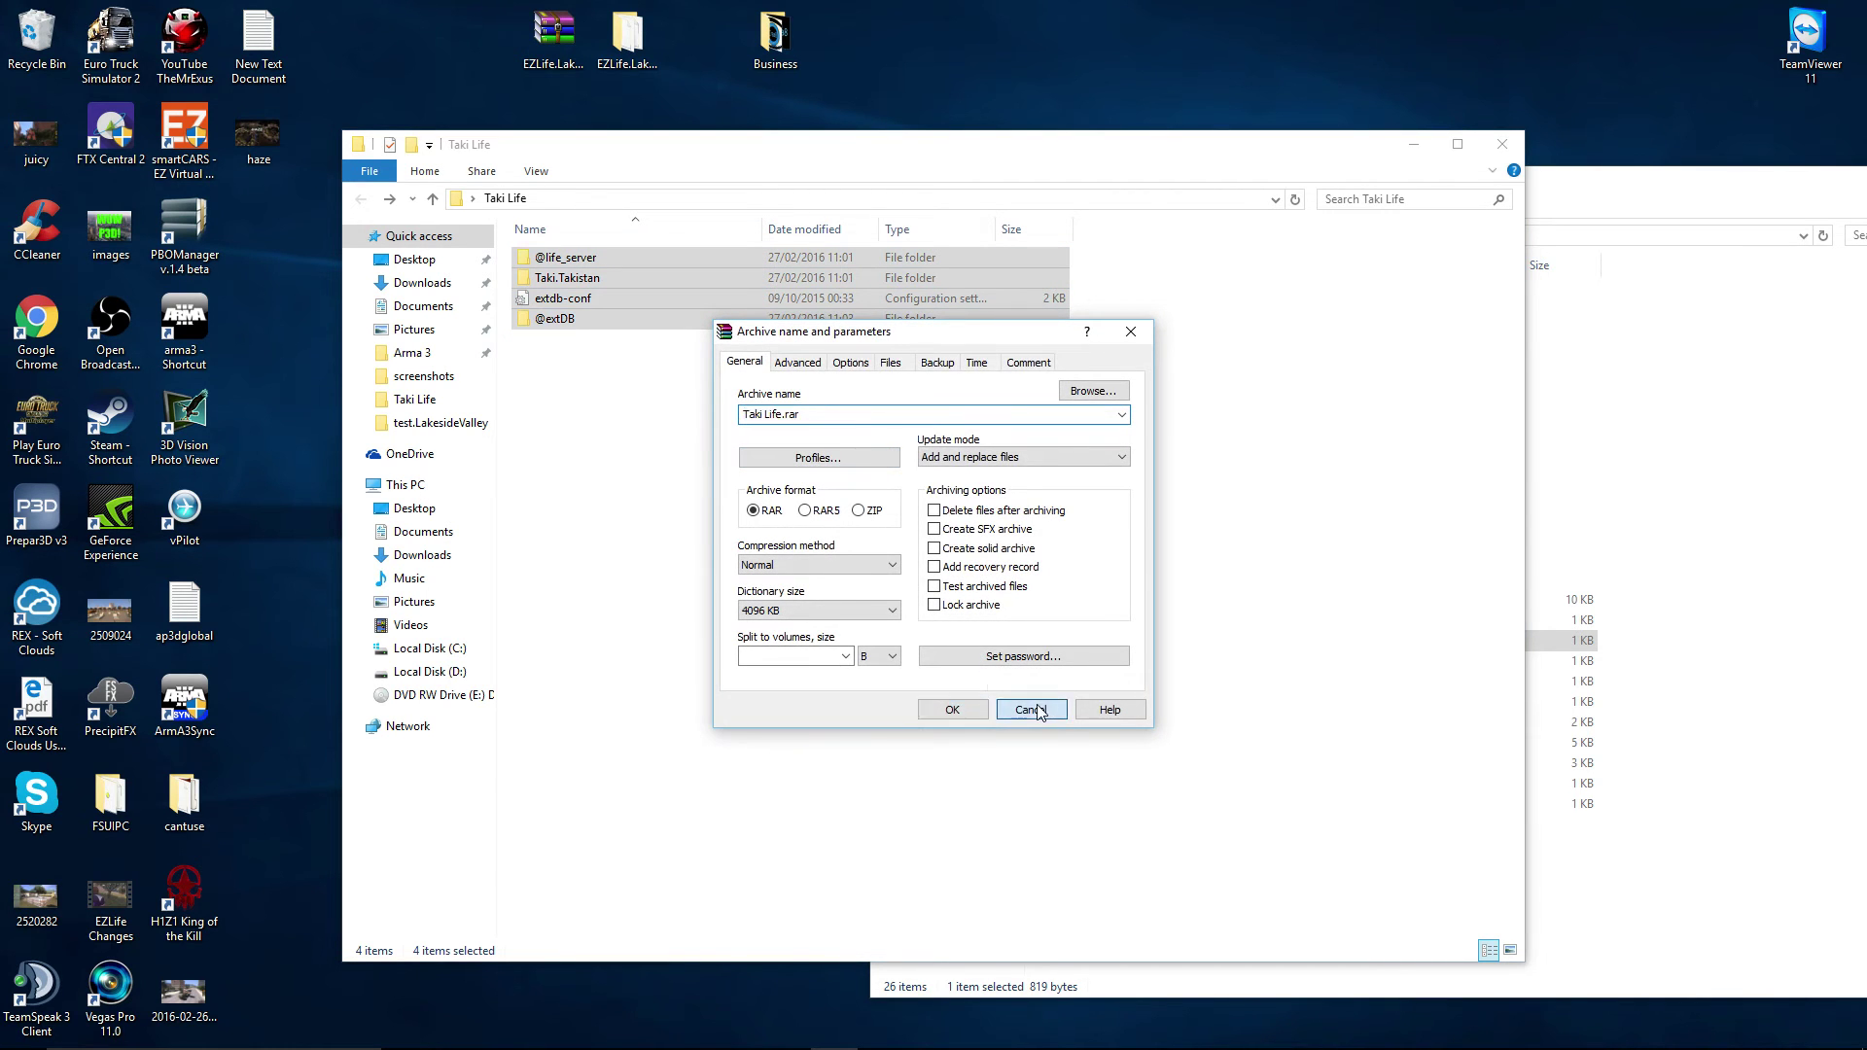
{"action": "left_click", "coordinate": [1030, 709]}
Step: Open Functions.h from the Taki.Takistan folder in Notepad++, delete the whole SpyGlass class block, and save and close the file
{"action": "left_click", "coordinate": [1632, 208]}
{"action": "left_click", "coordinate": [1157, 487]}
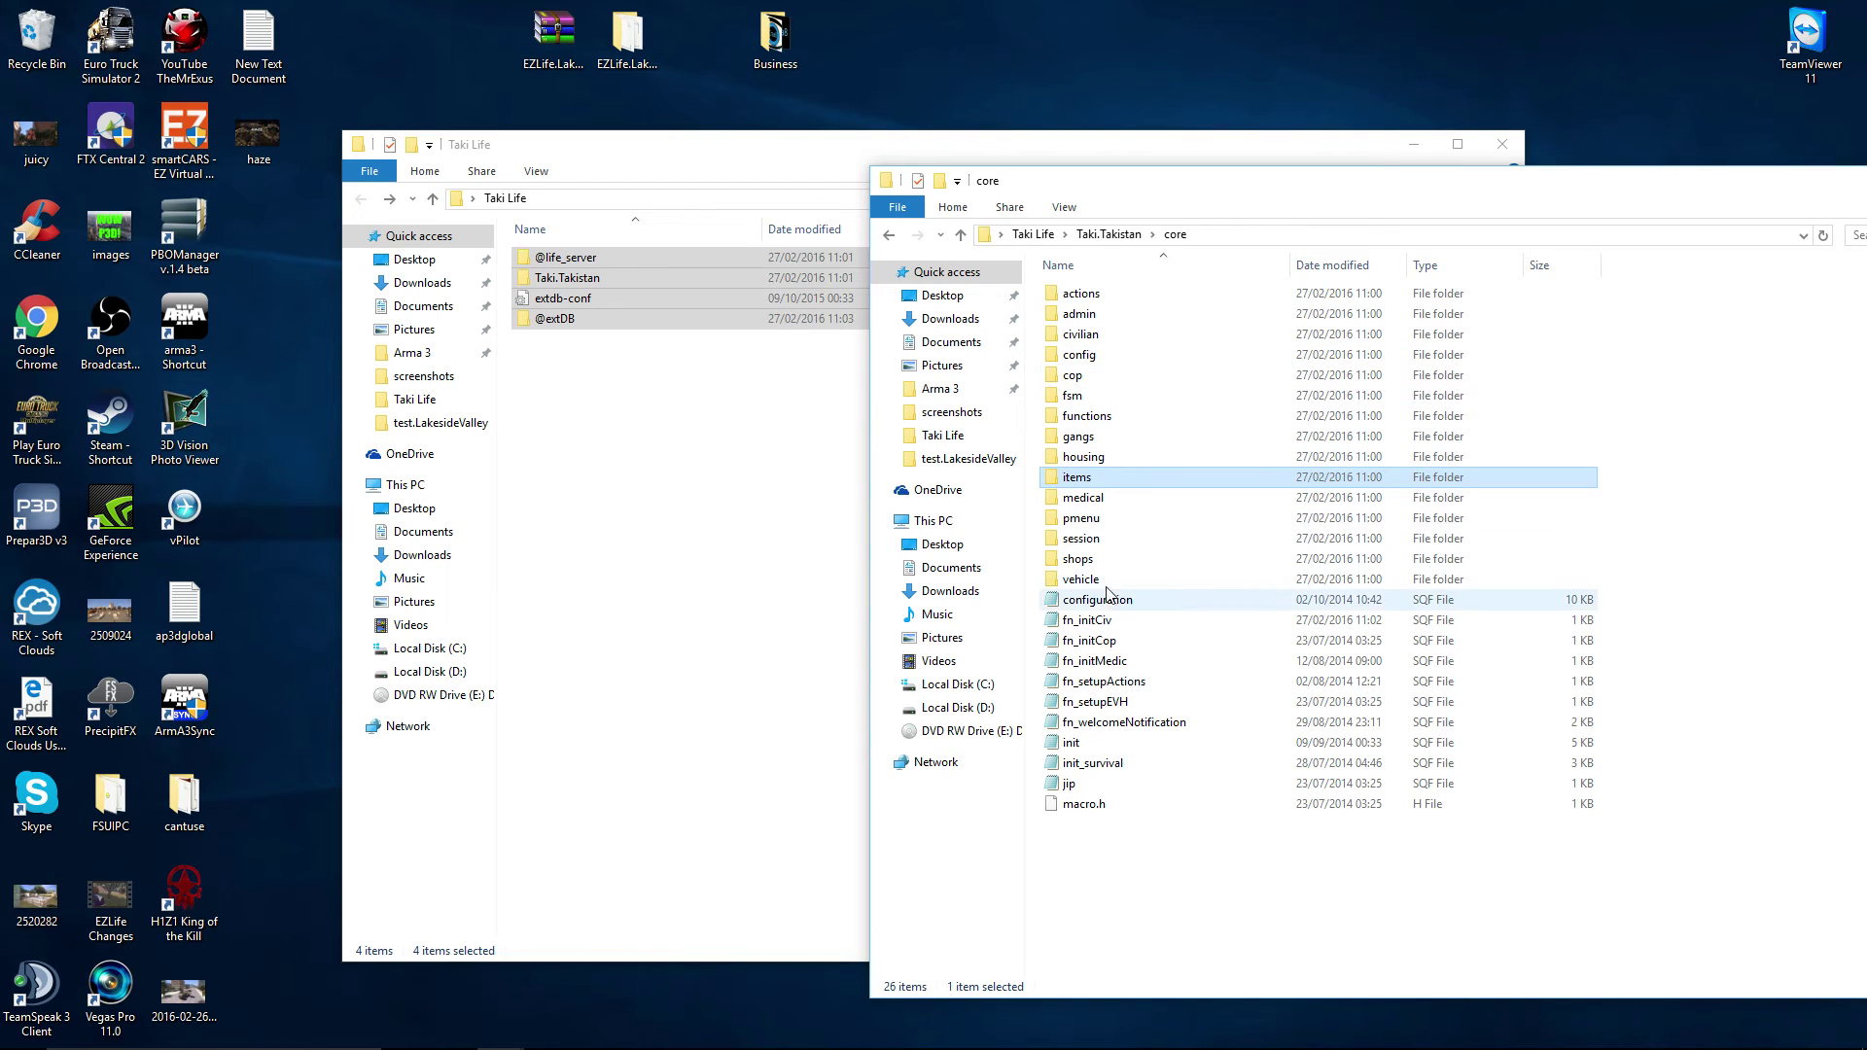
{"action": "left_click", "coordinate": [1118, 238]}
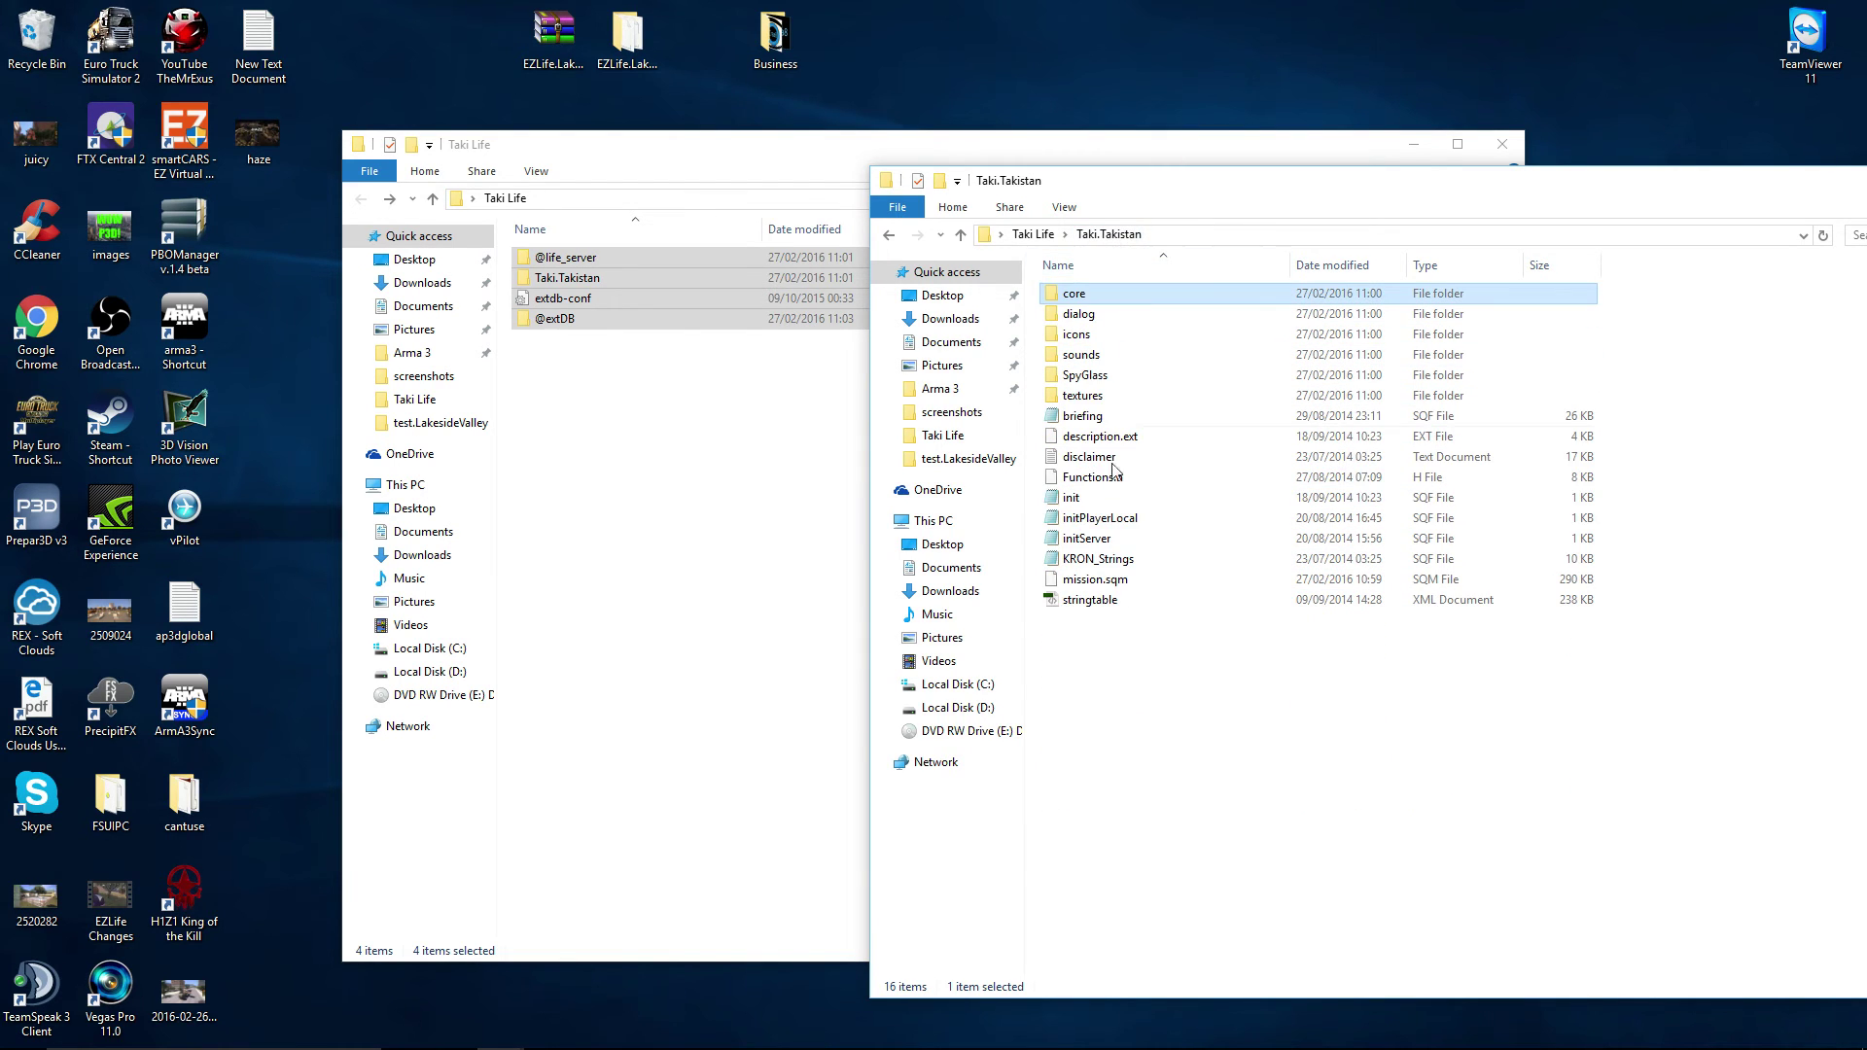
{"action": "right_click", "coordinate": [1097, 480]}
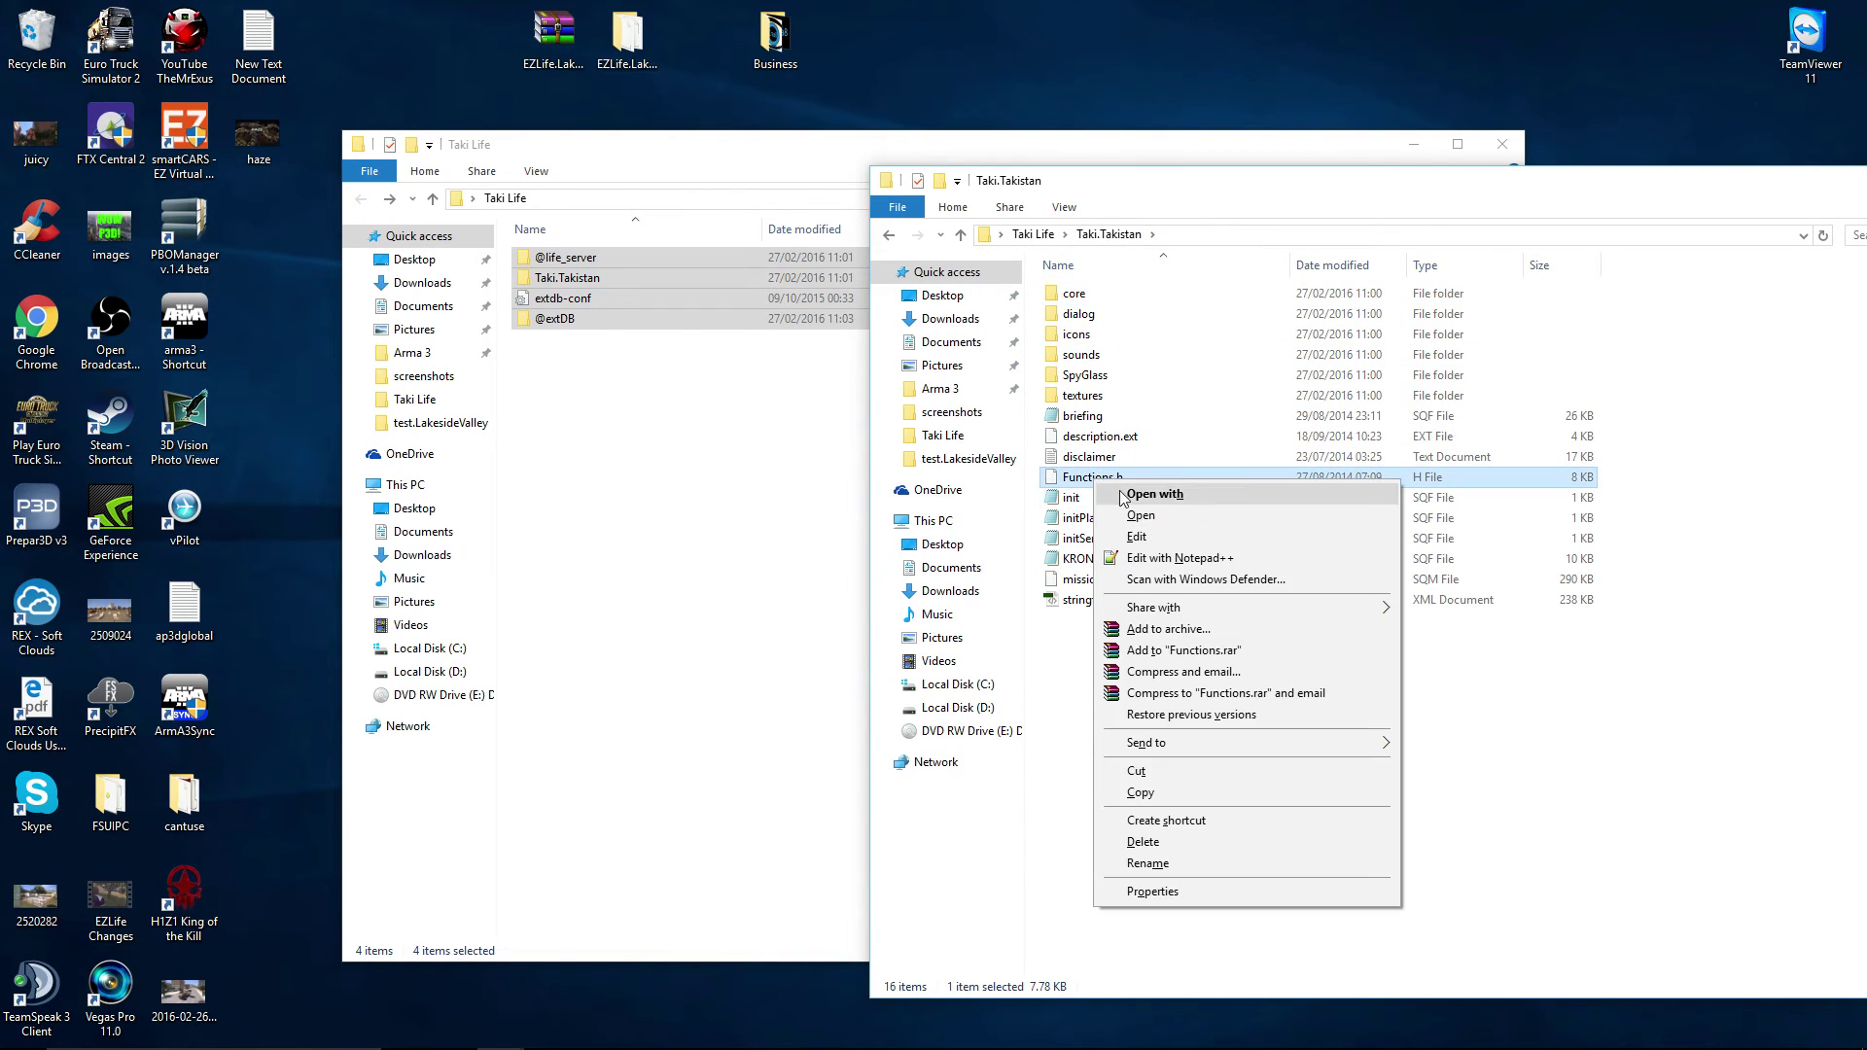
{"action": "left_click", "coordinate": [1162, 560]}
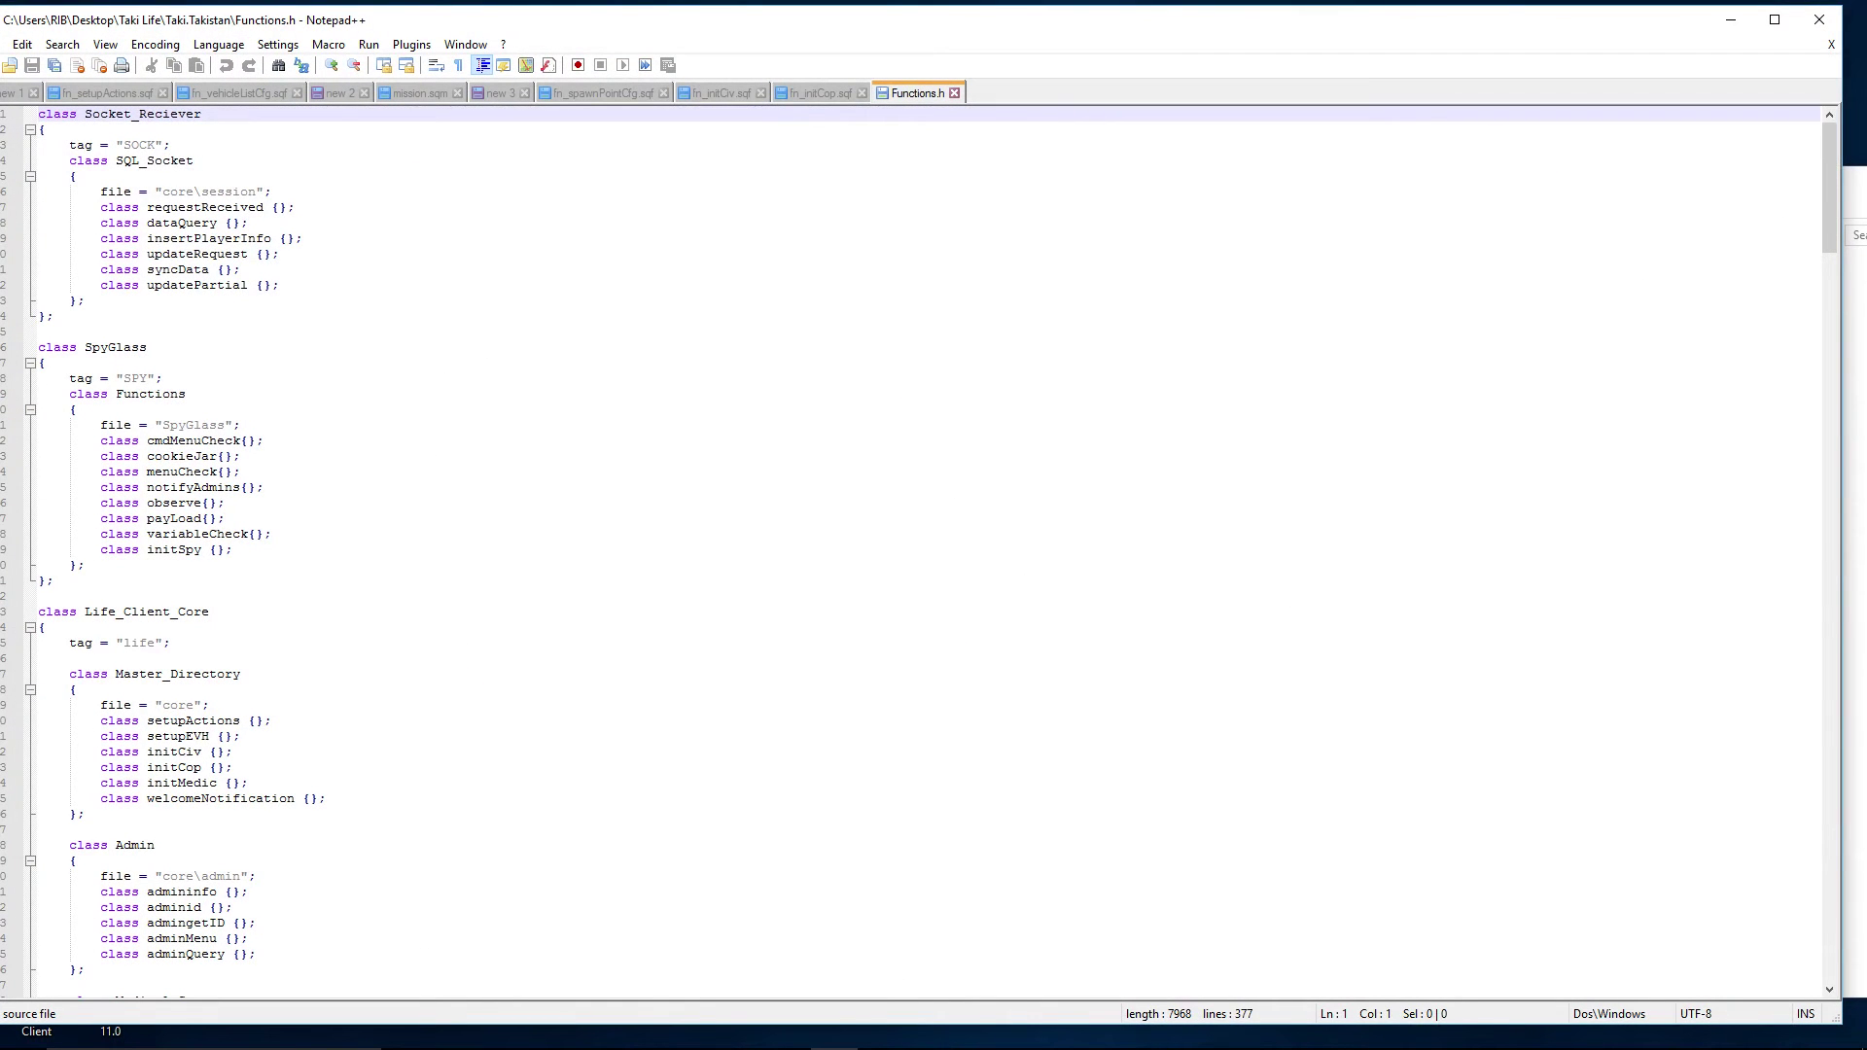
{"action": "left_click_drag", "start_coordinate": [39, 347], "coordinate": [39, 597]}
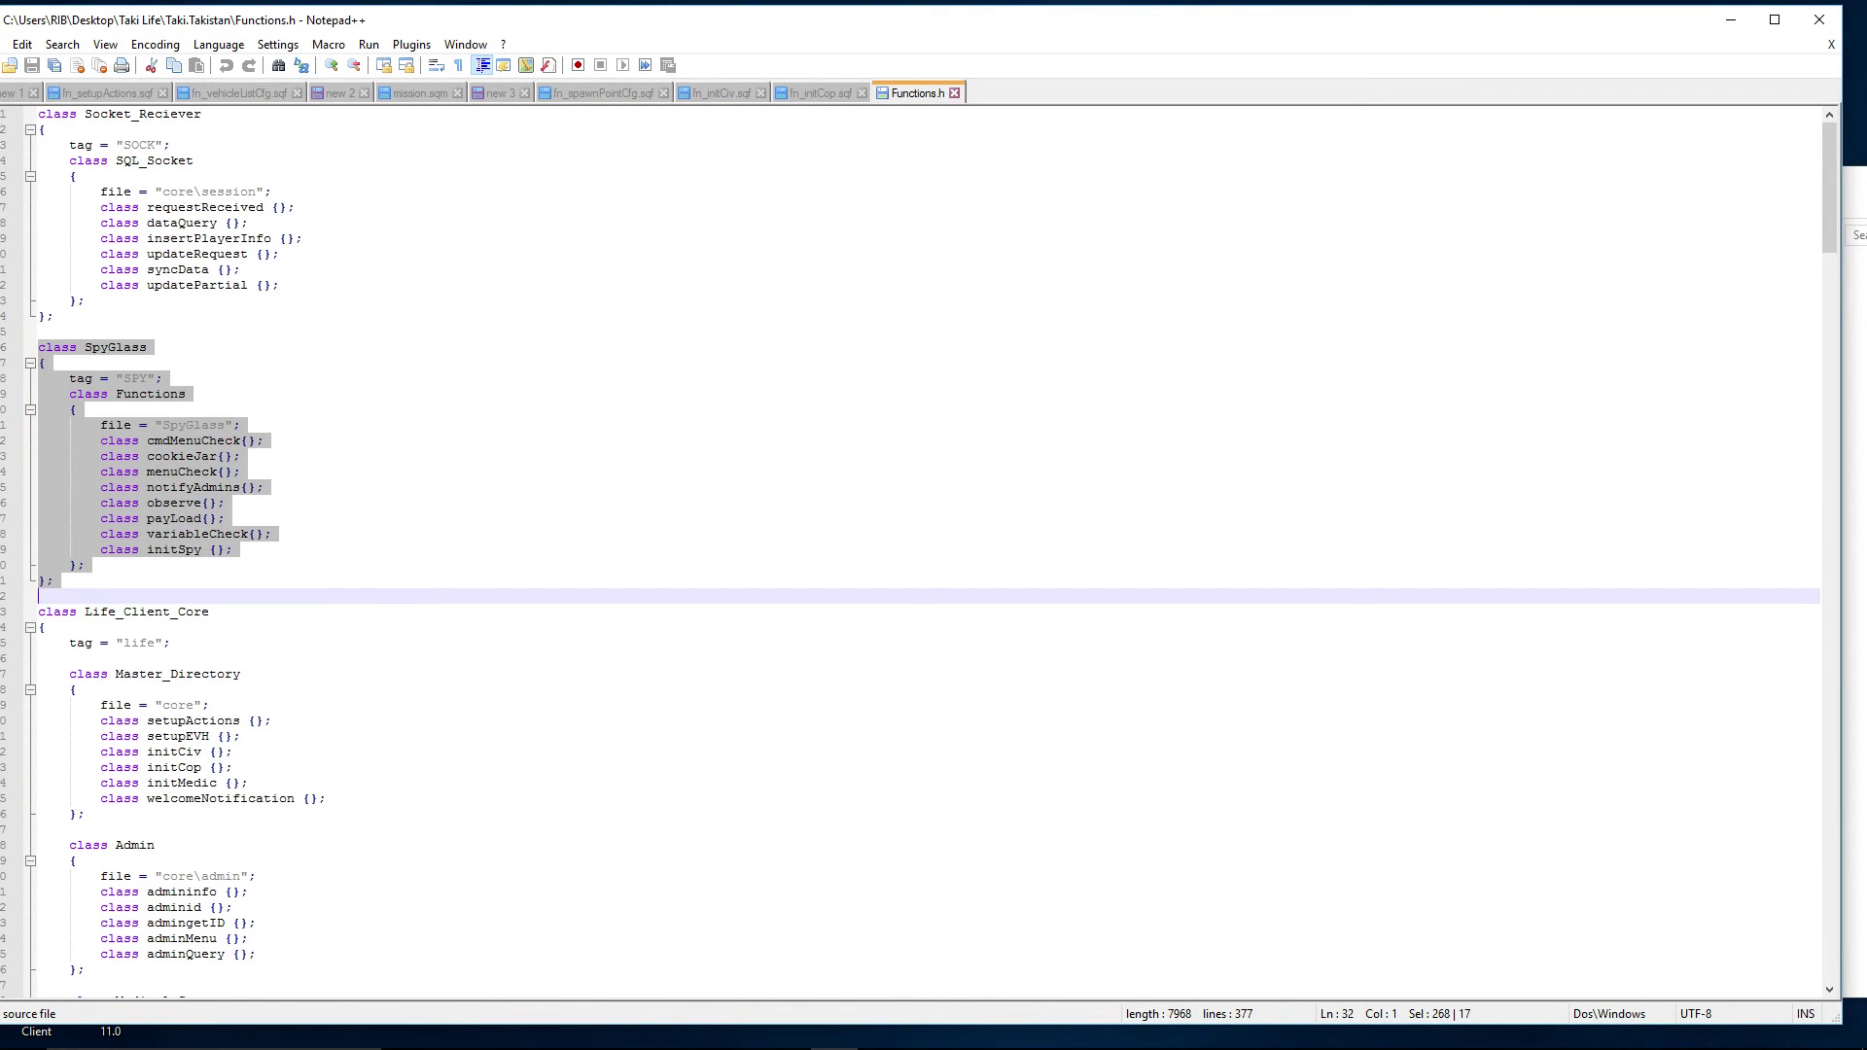
{"action": "key", "text": "BackSpace"}
{"action": "key", "text": "BackSpace"}
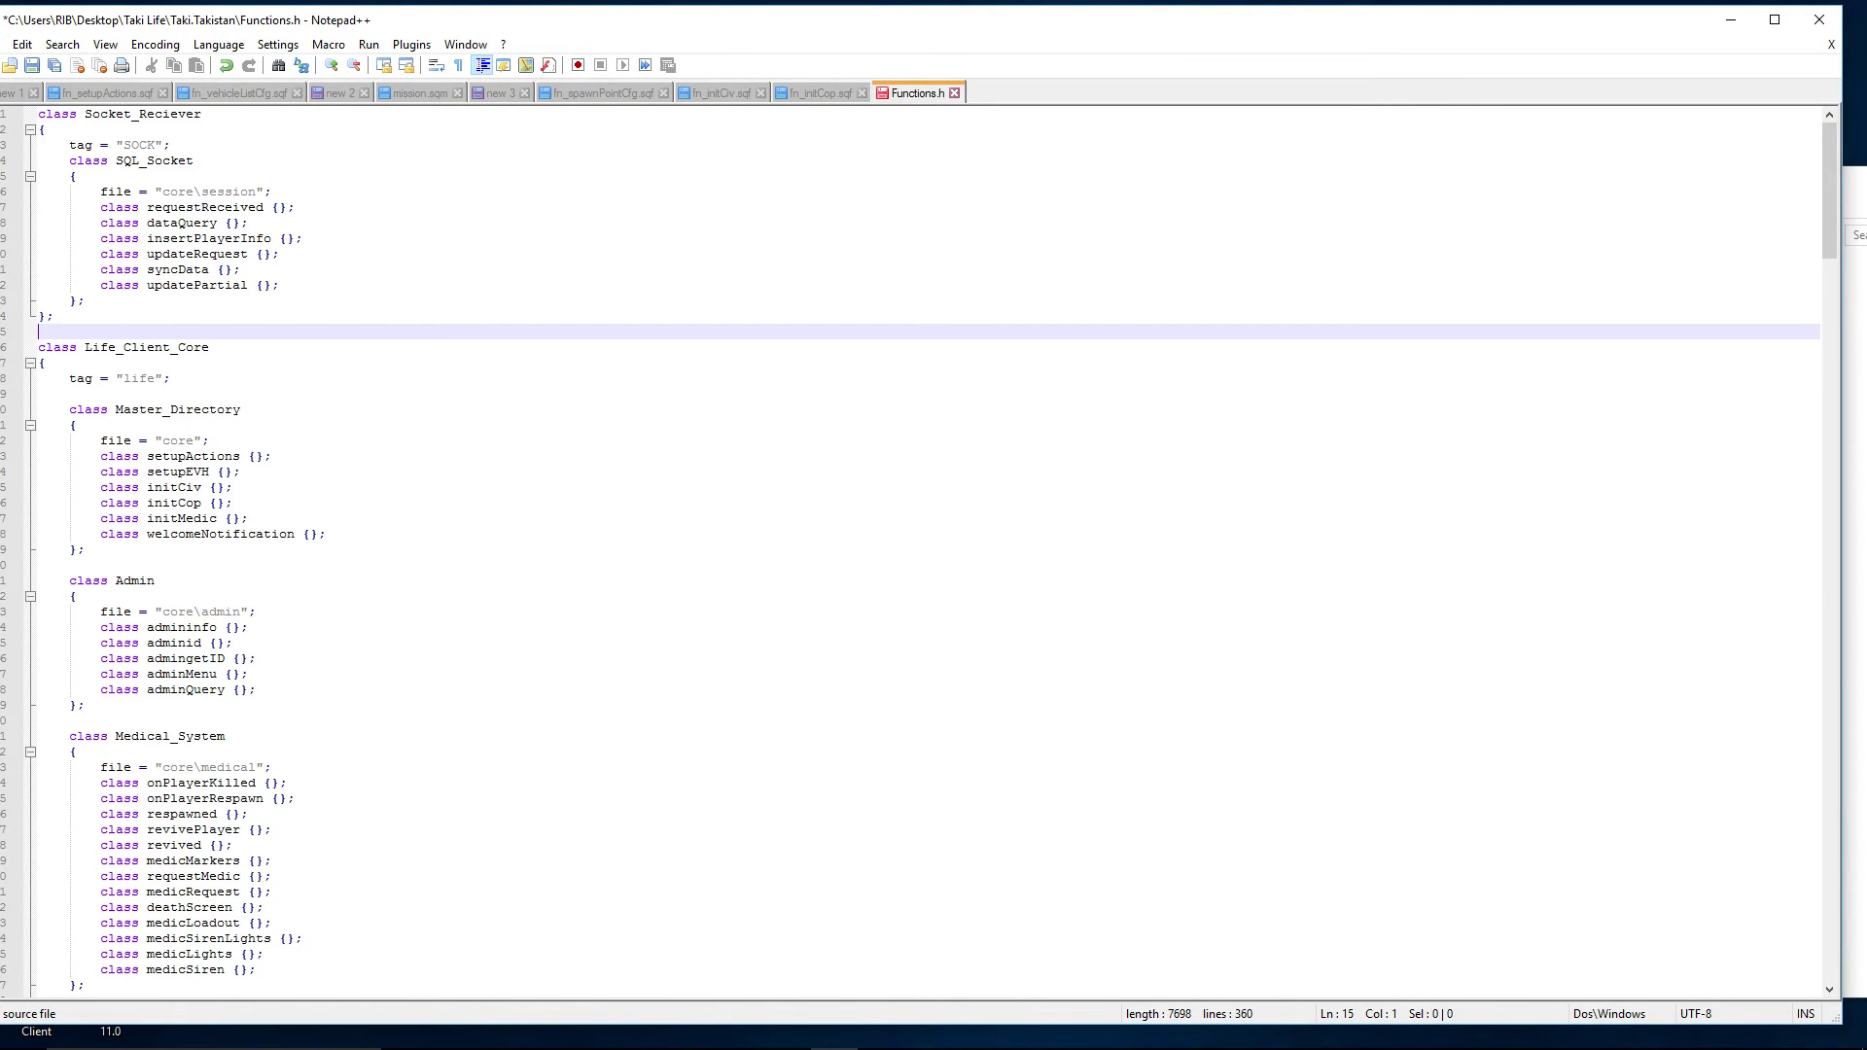
{"action": "left_click", "coordinate": [32, 65]}
{"action": "left_click", "coordinate": [1811, 29]}
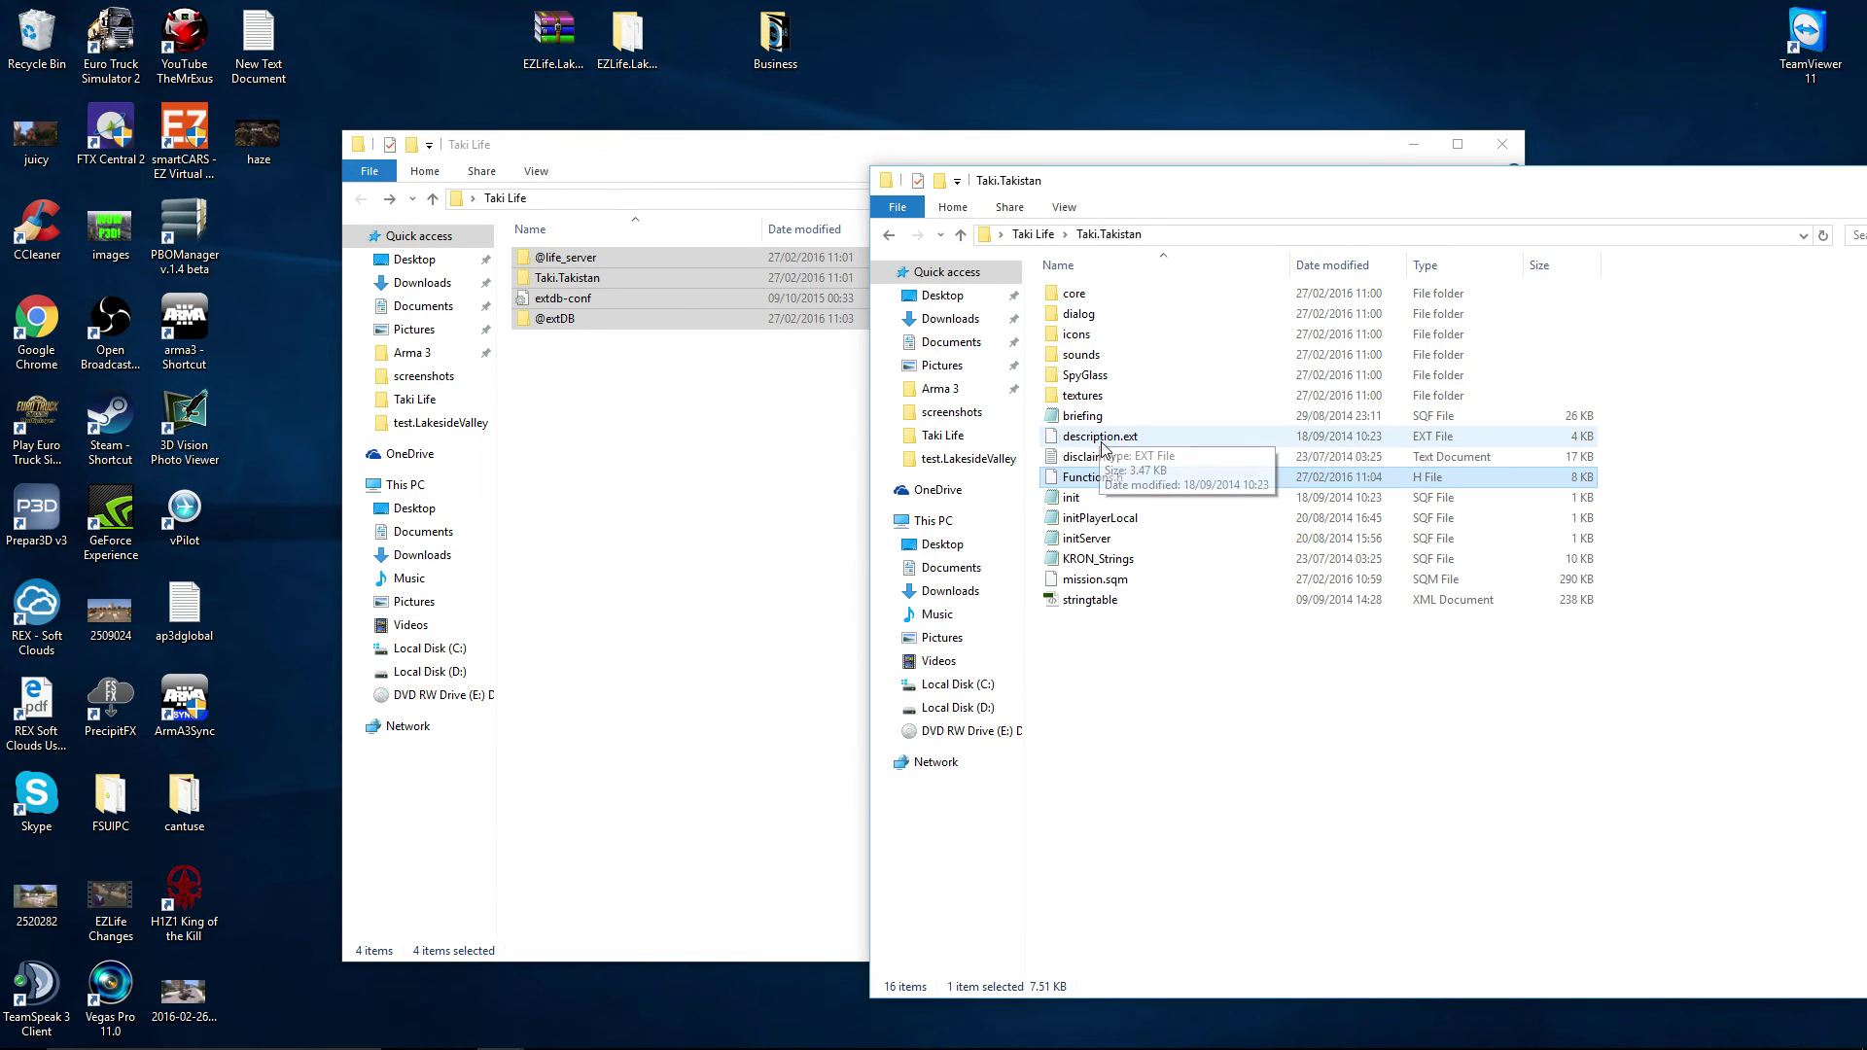
Step: Delete the SpyGlass folder from Taki.Takistan and remove the SpyGlass\fn_initSpy.sqf execVM line from initPlayerLocal, saving the file
{"action": "left_click", "coordinate": [1100, 381]}
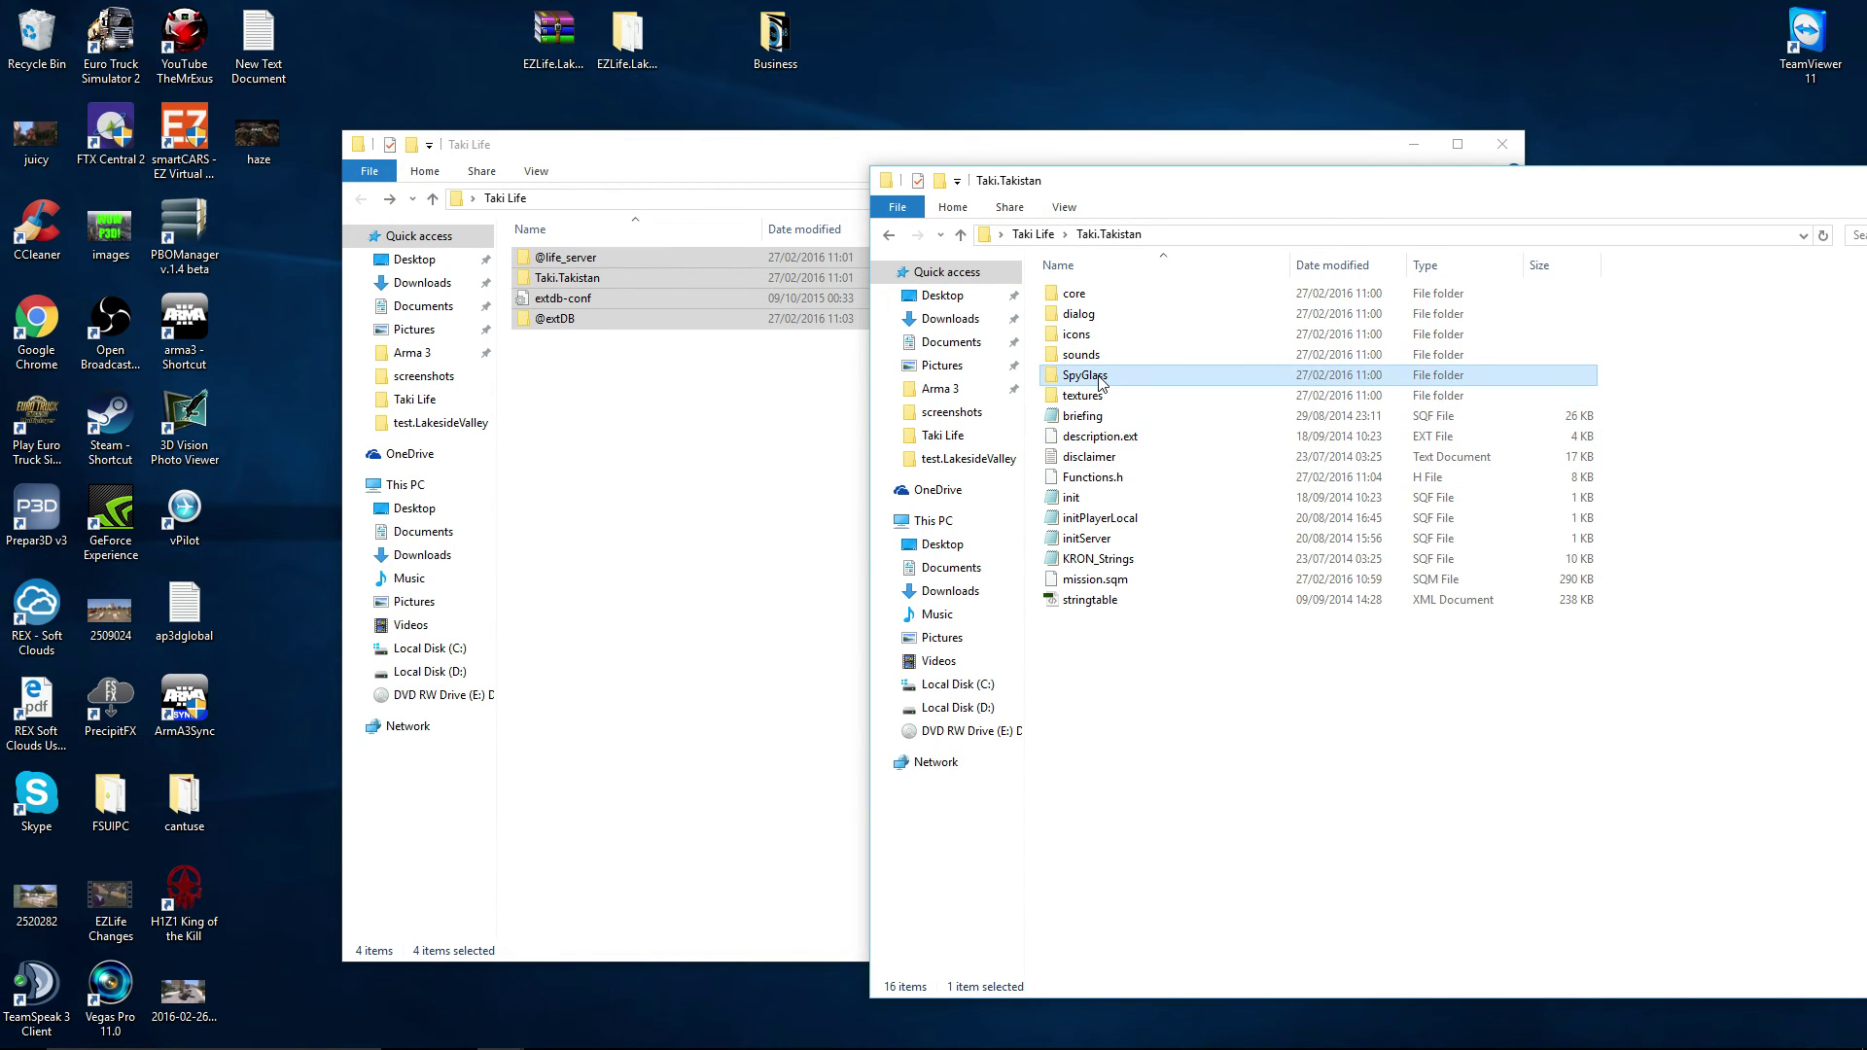
{"action": "key", "text": "Delete"}
{"action": "right_click", "coordinate": [1103, 499]}
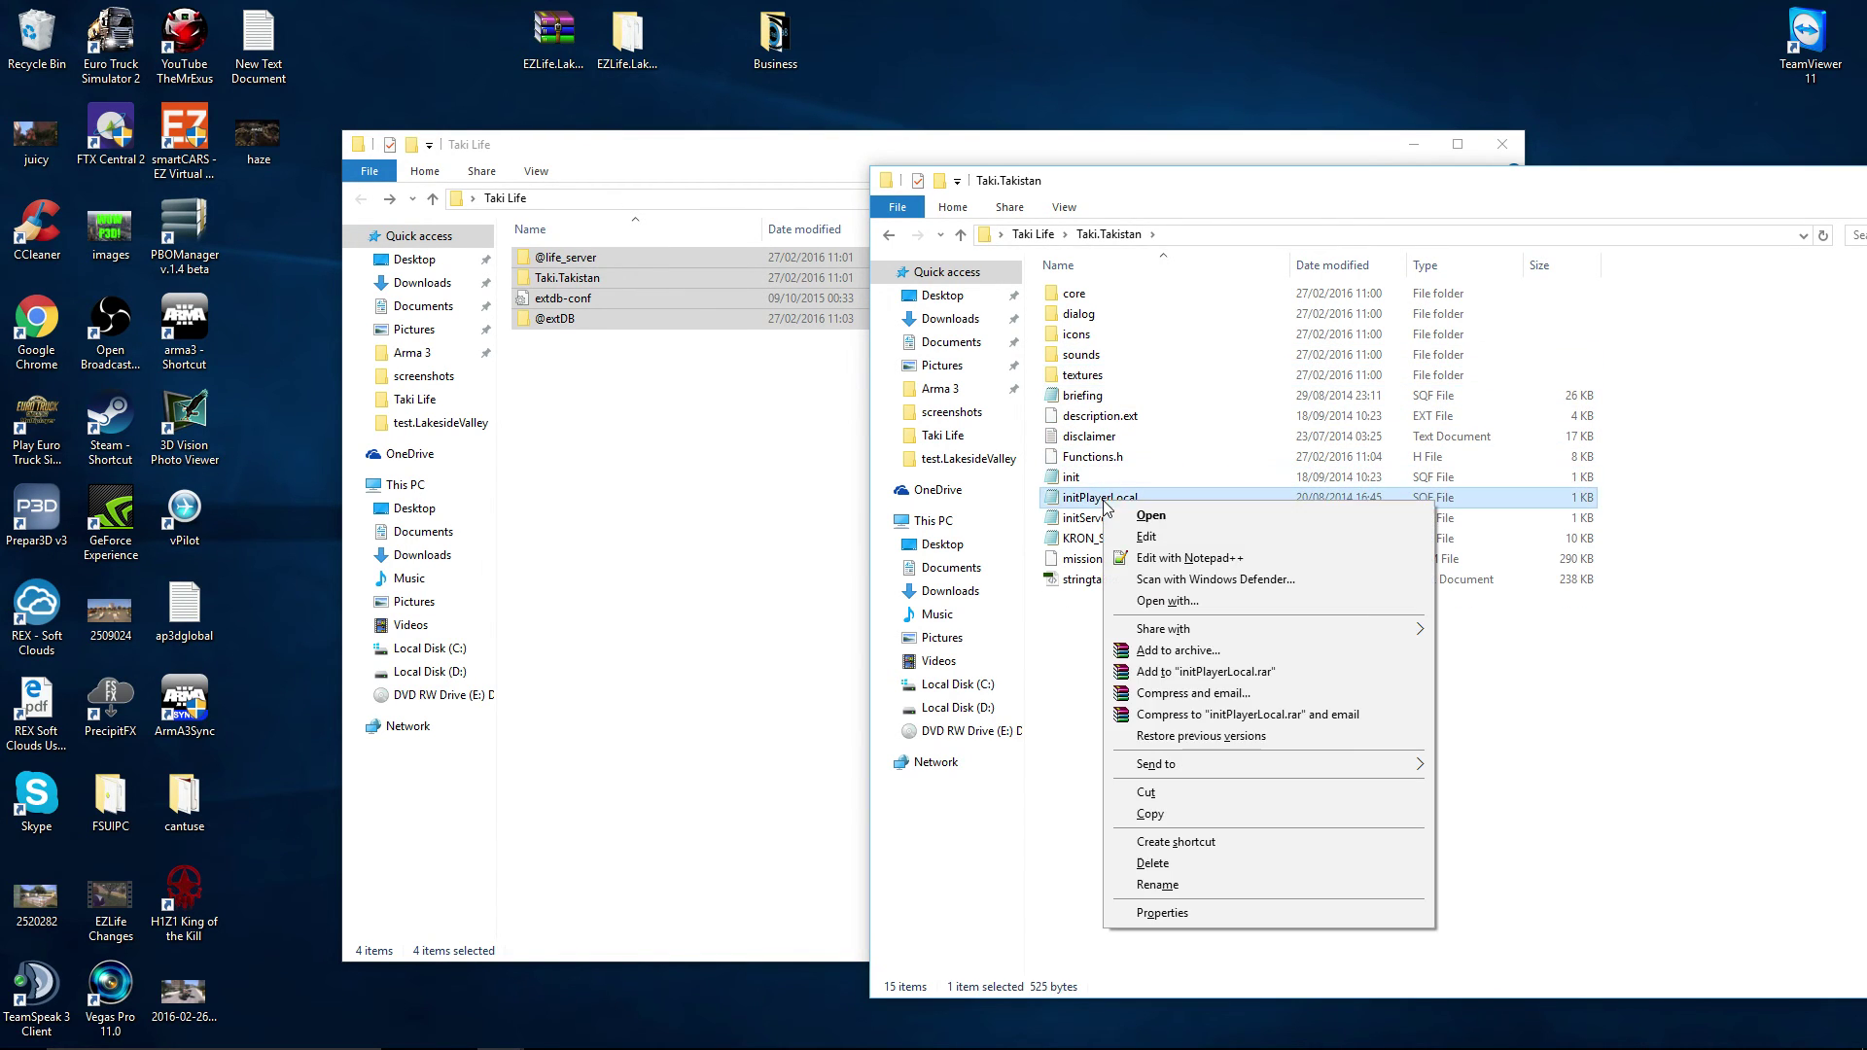
{"action": "left_click", "coordinate": [1184, 545]}
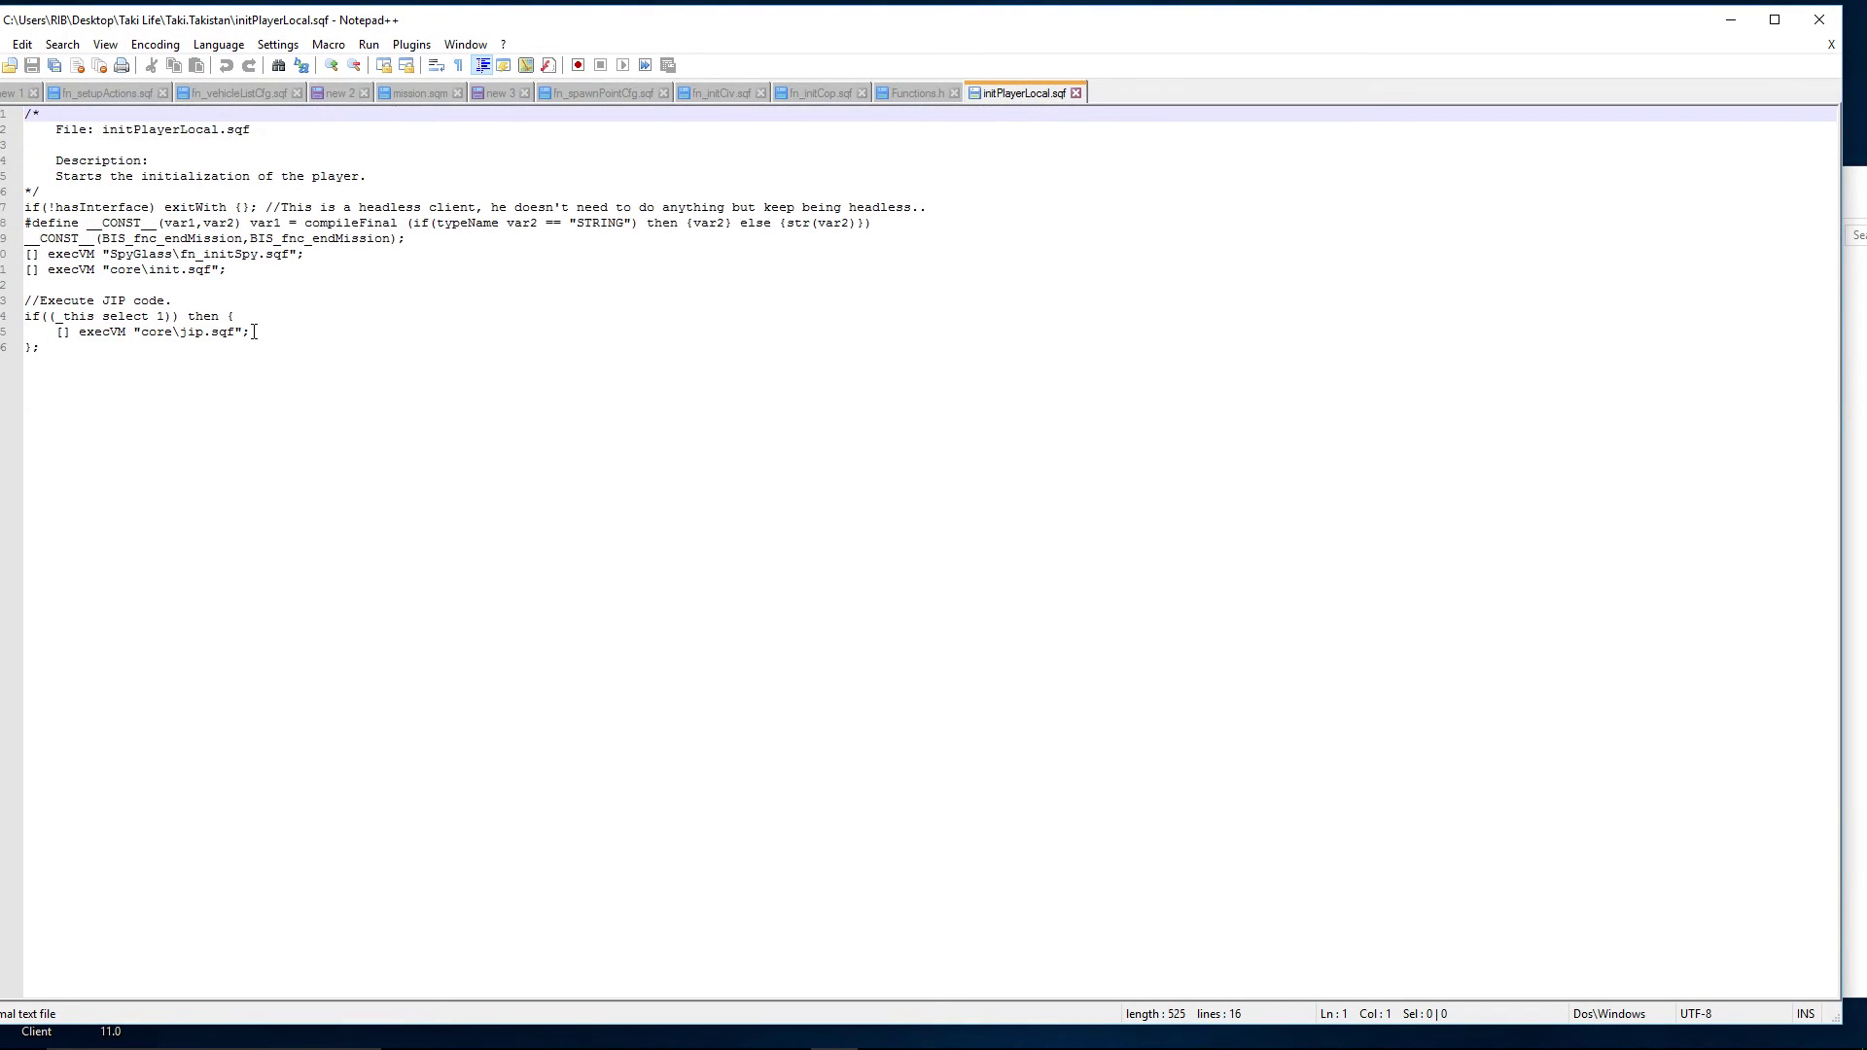
{"action": "left_click_drag", "start_coordinate": [385, 254], "coordinate": [14, 254]}
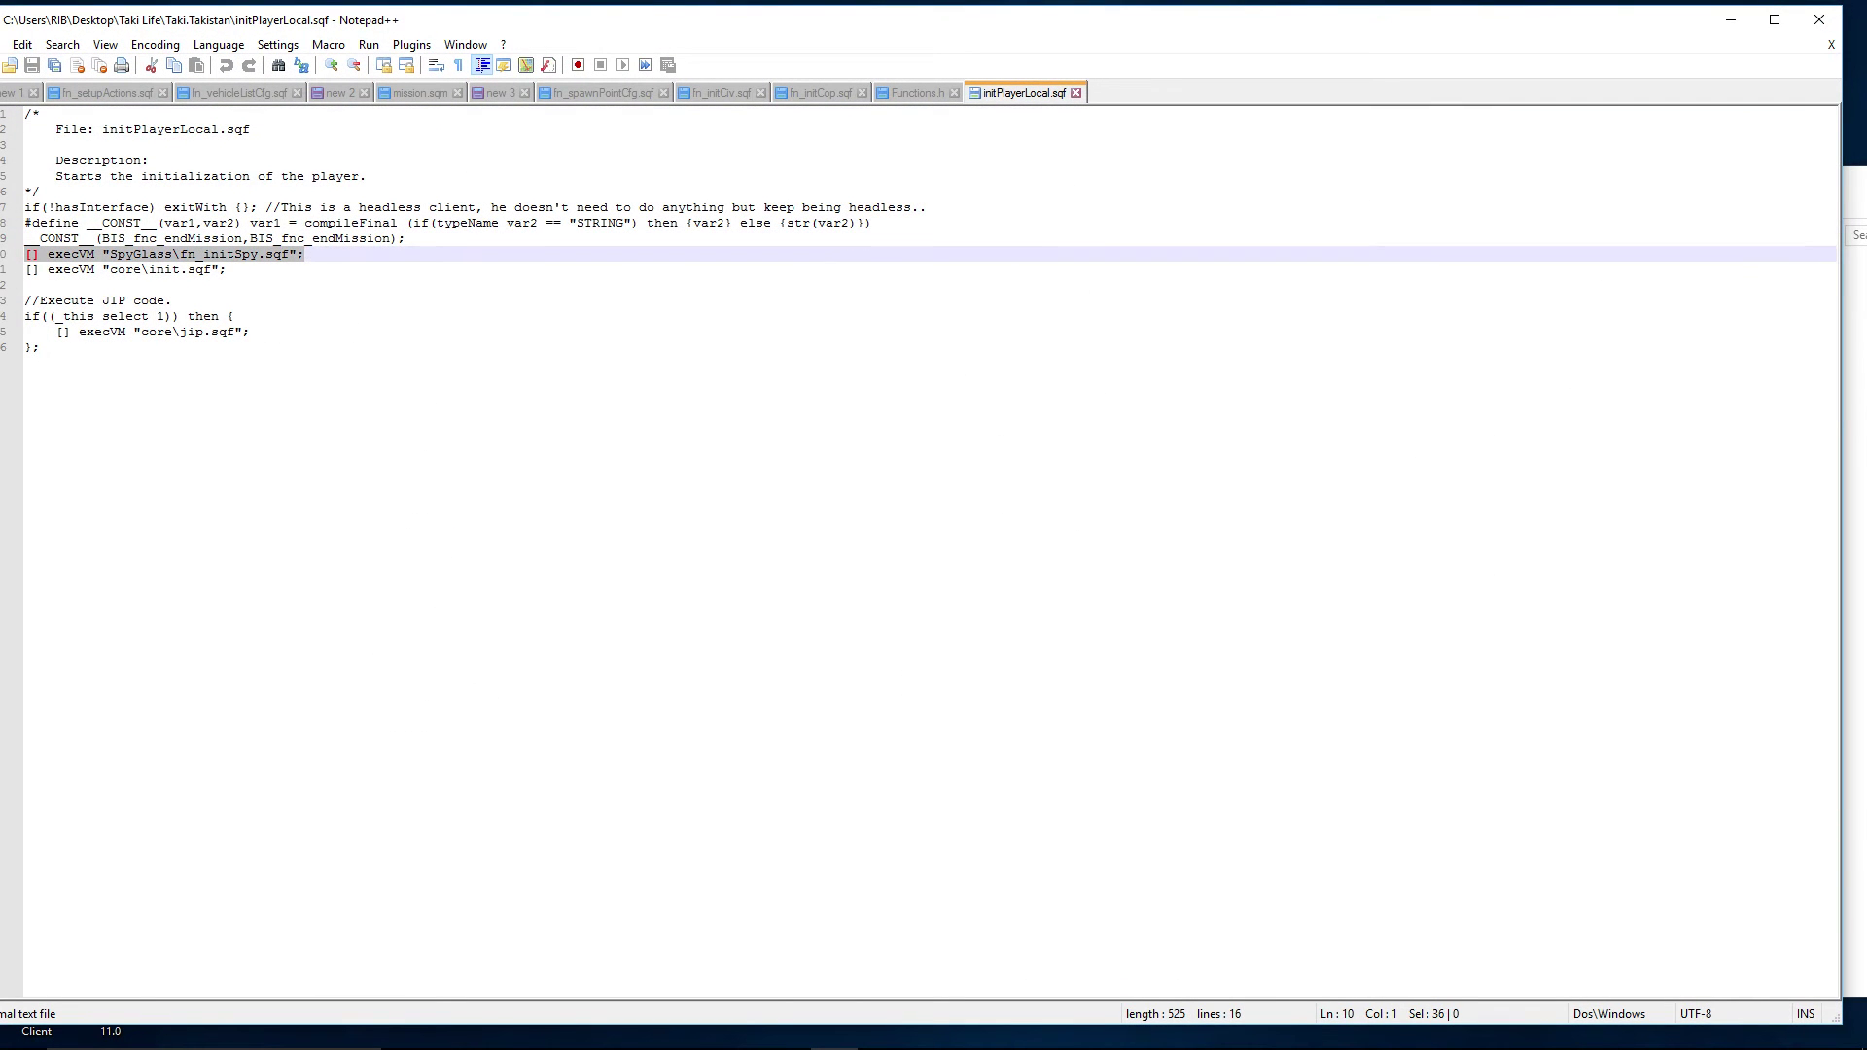
{"action": "key", "text": "BackSpace"}
{"action": "key", "text": "BackSpace"}
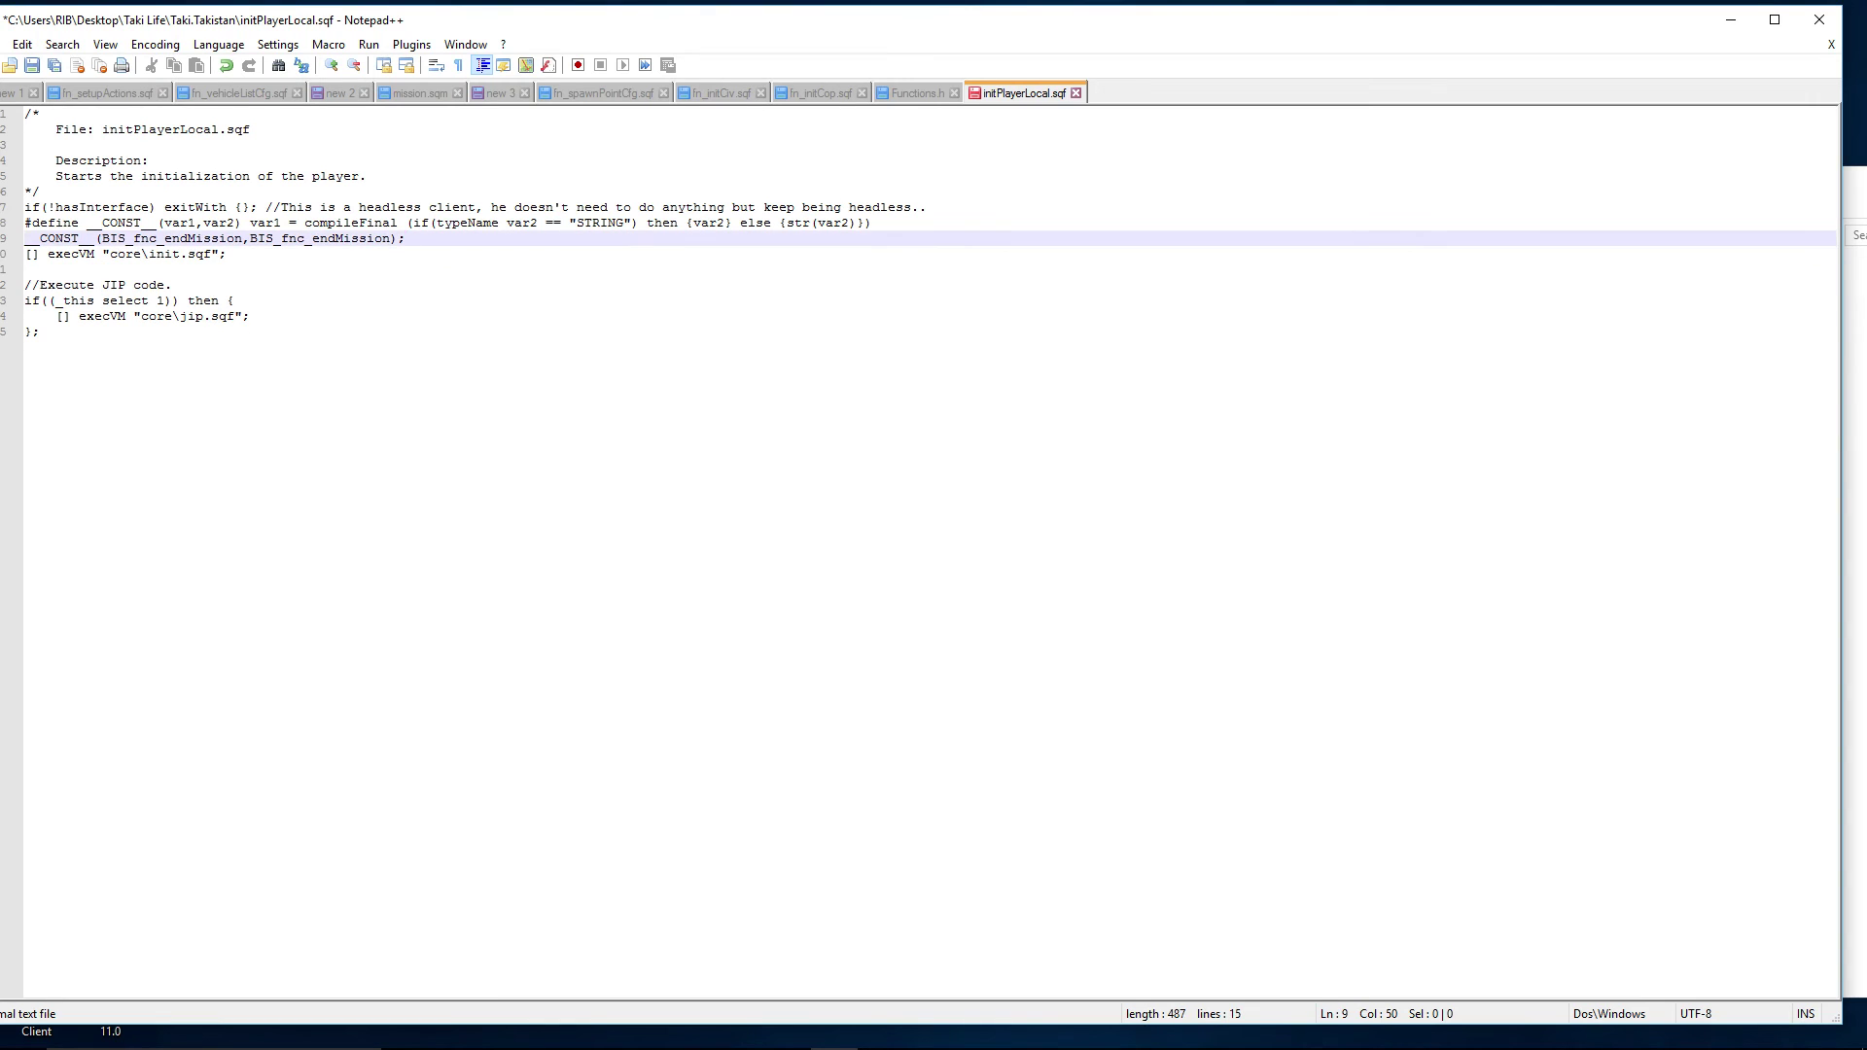
{"action": "left_click", "coordinate": [32, 65]}
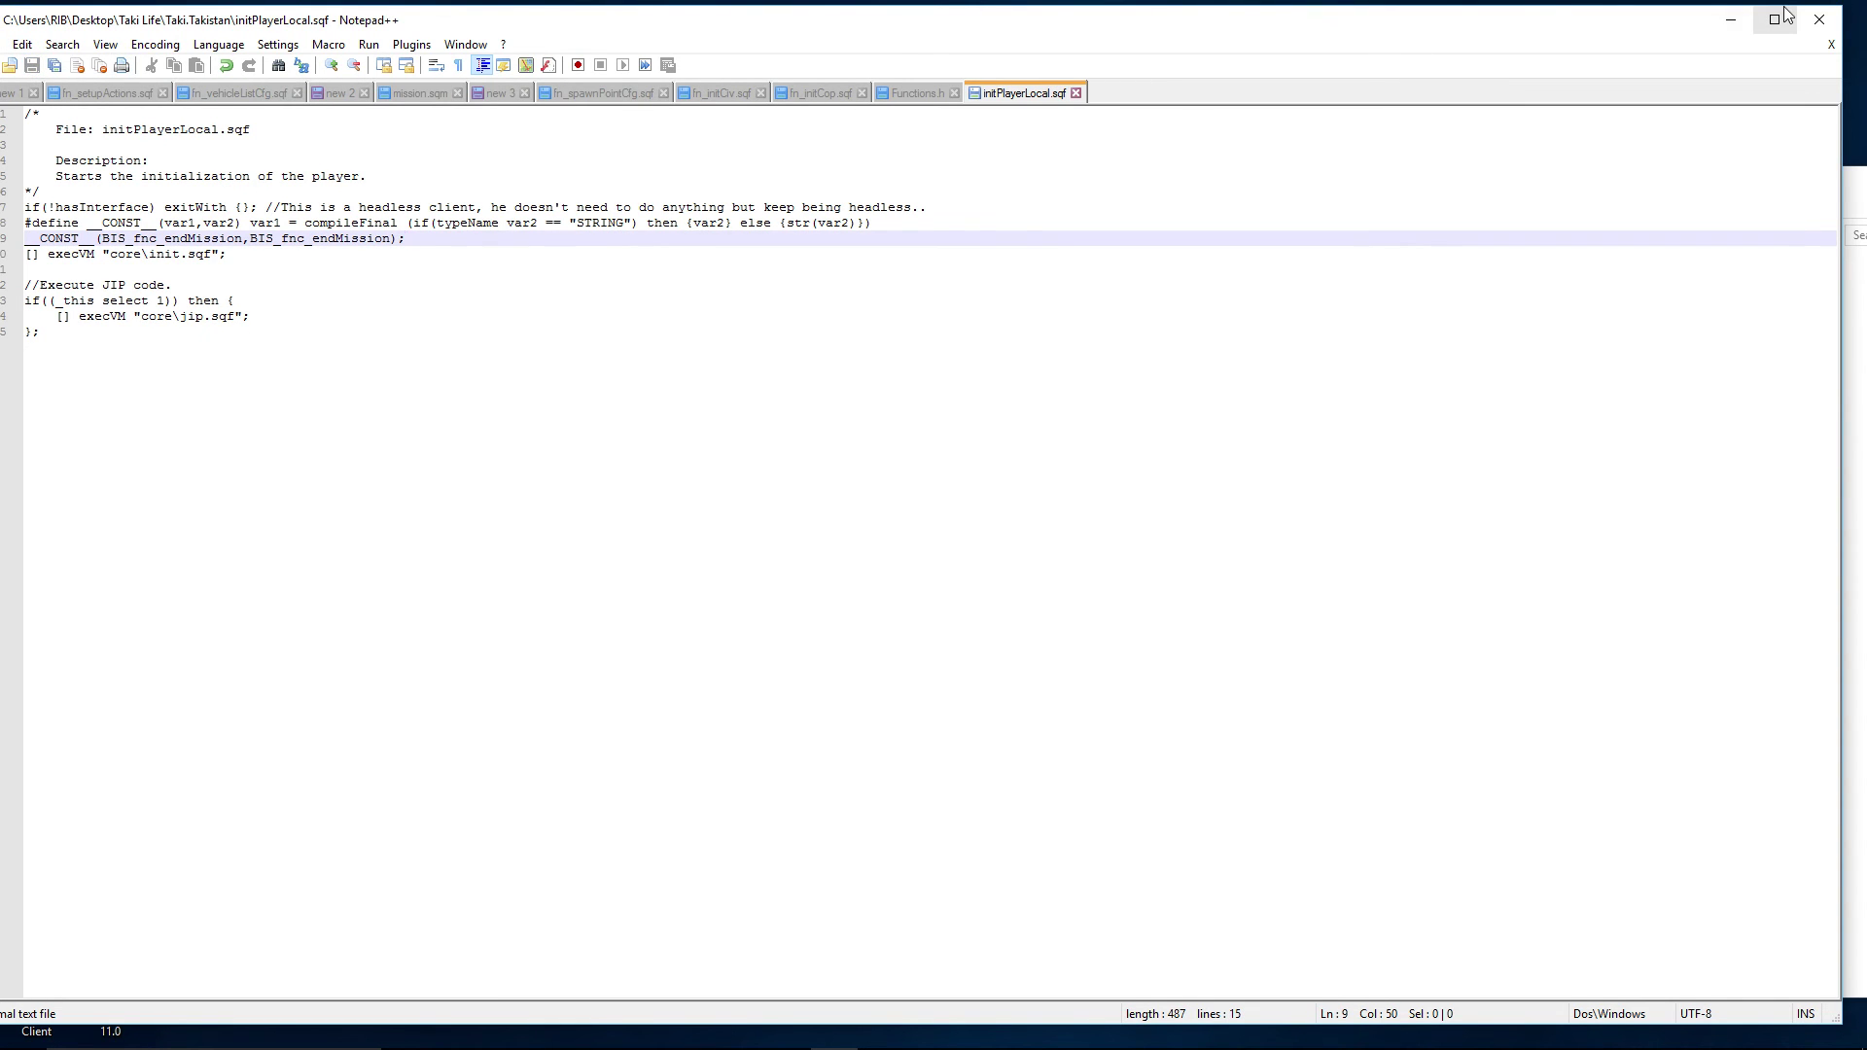
{"action": "left_click", "coordinate": [1819, 21]}
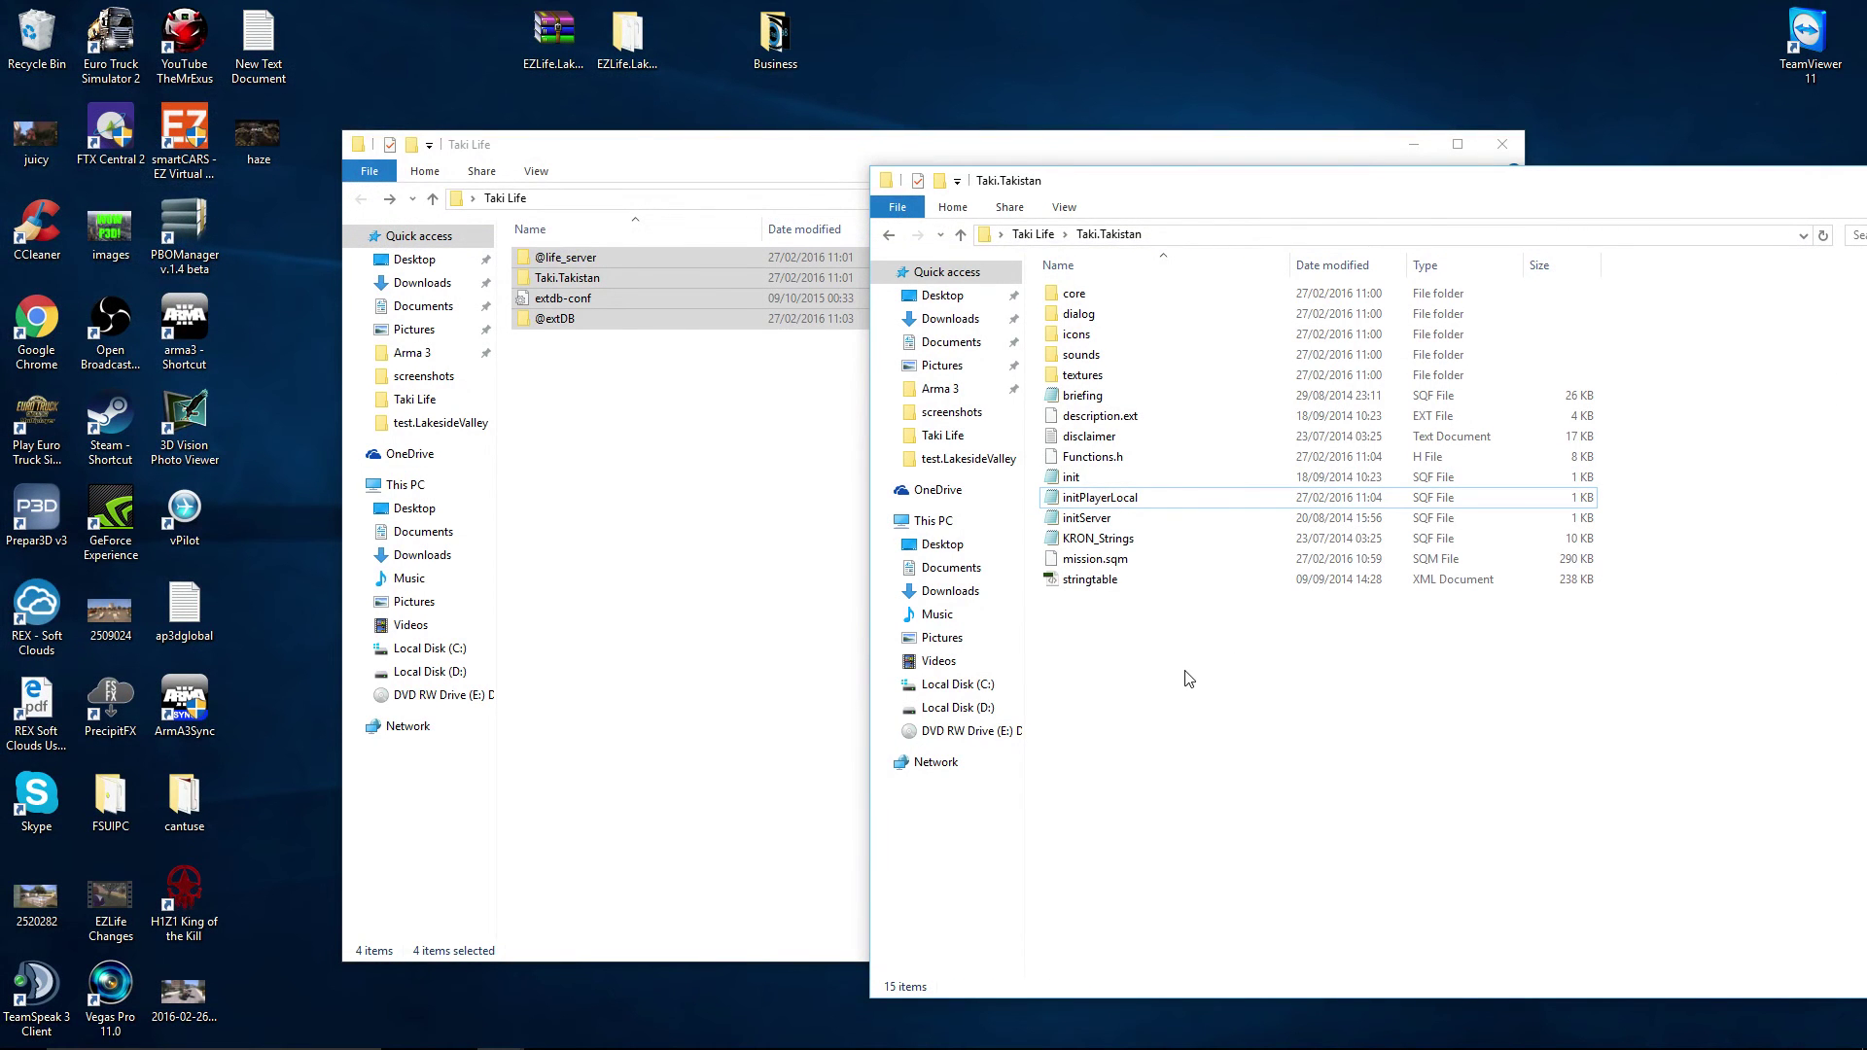
Step: Reopen initPlayerLocal from Taki.Takistan in Notepad++ to check its saved startup code, and close it
{"action": "left_click", "coordinate": [889, 234]}
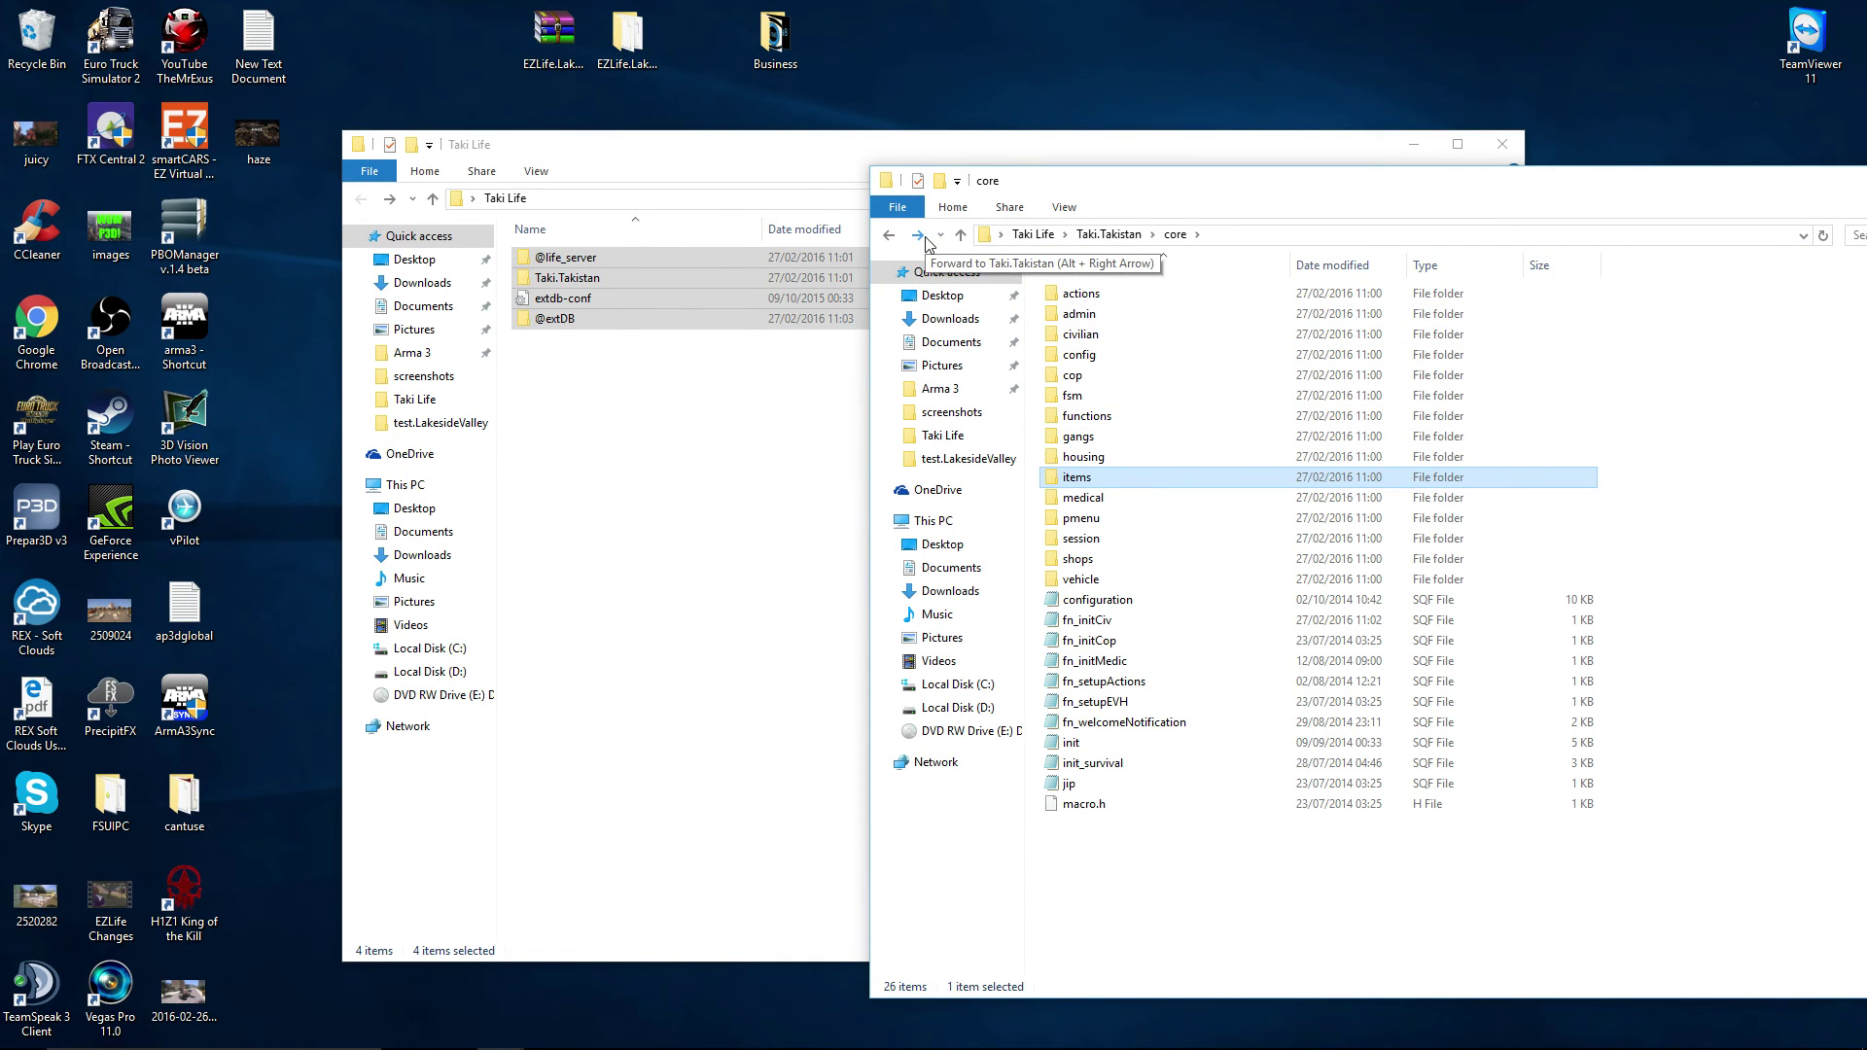
{"action": "left_click", "coordinate": [1109, 237]}
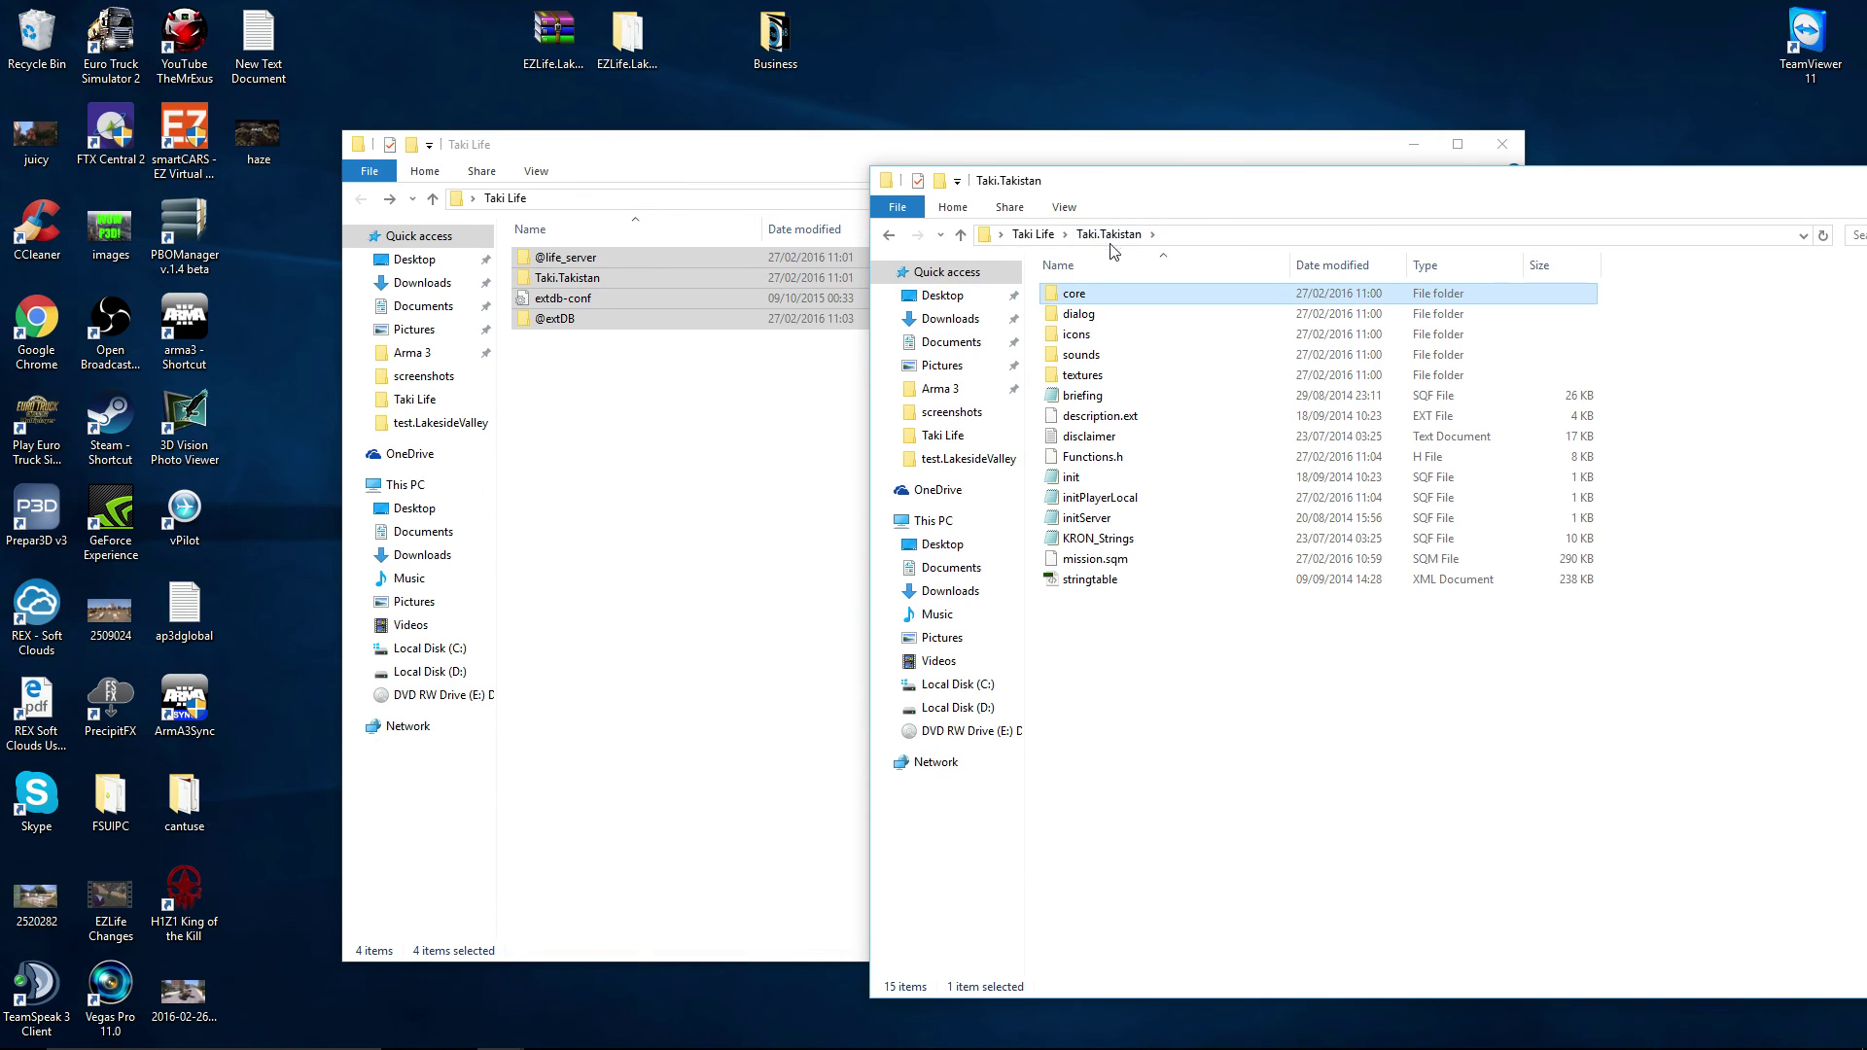
{"action": "left_click", "coordinate": [1126, 724]}
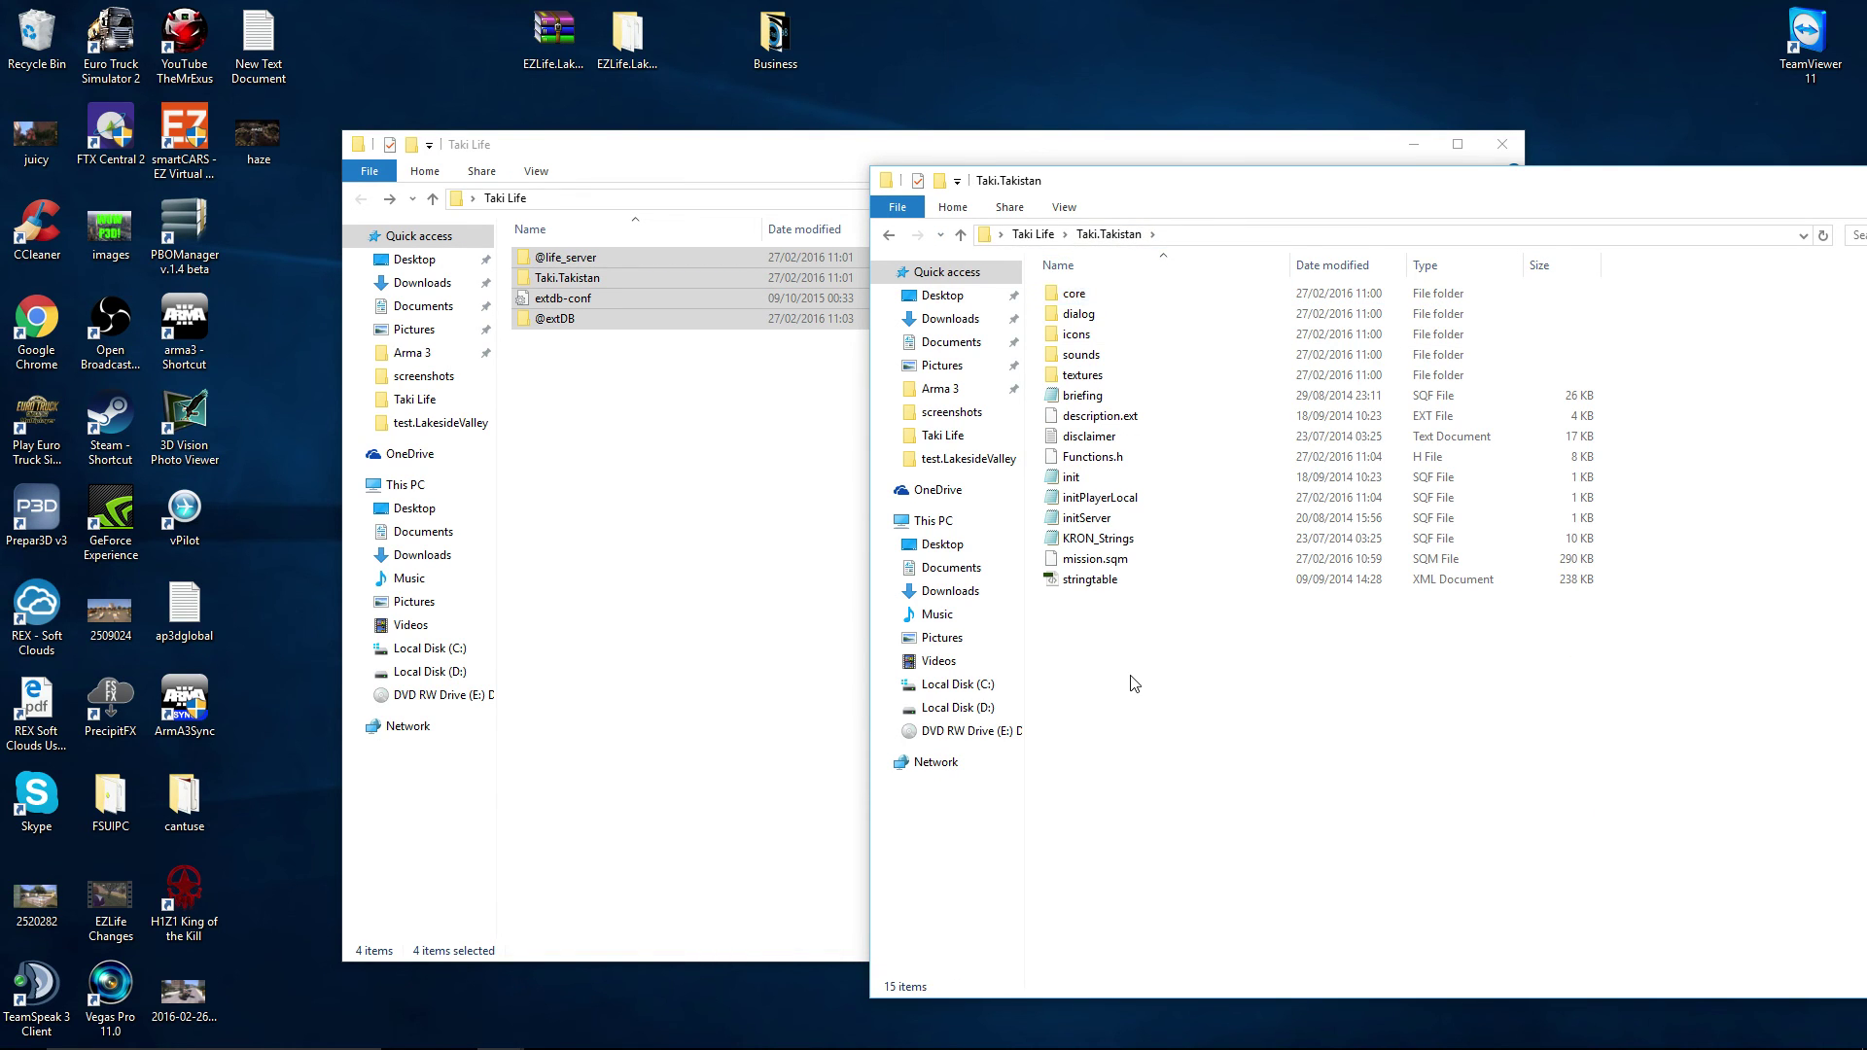
{"action": "right_click", "coordinate": [1114, 499]}
{"action": "left_click", "coordinate": [1157, 560]}
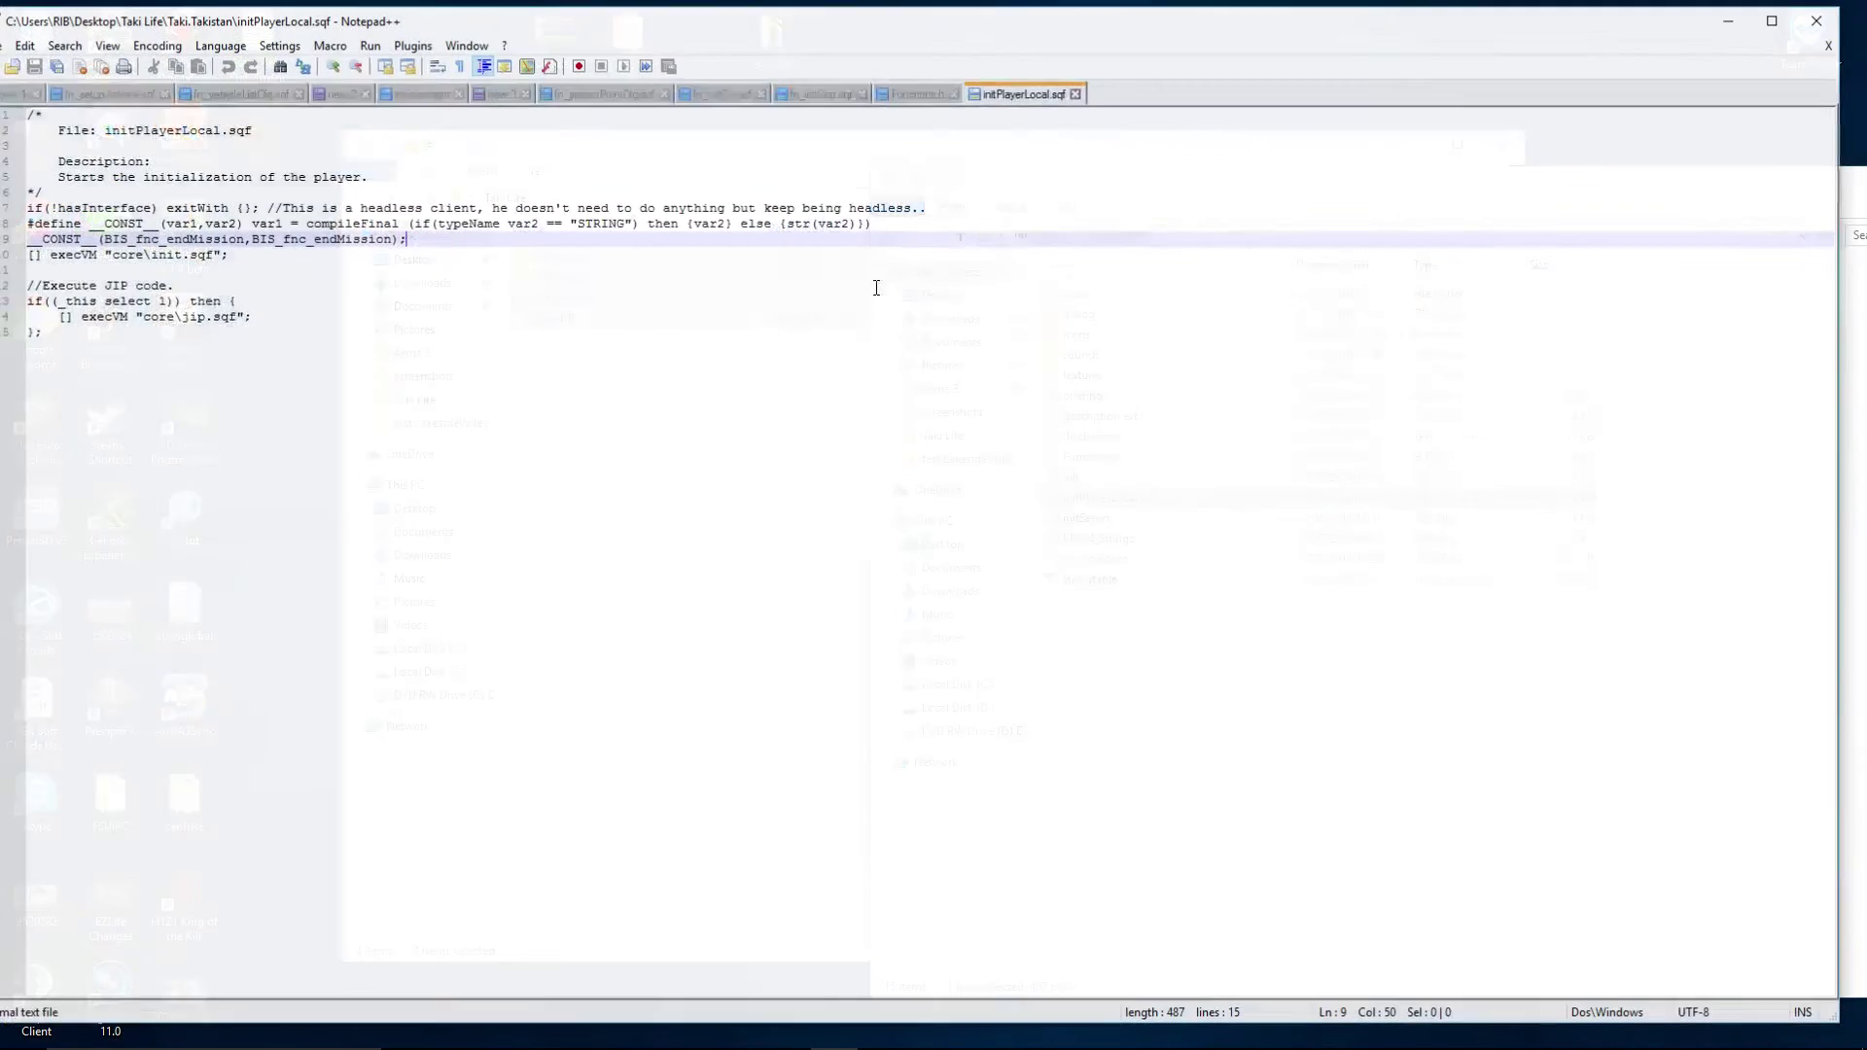
{"action": "left_click", "coordinate": [1820, 19]}
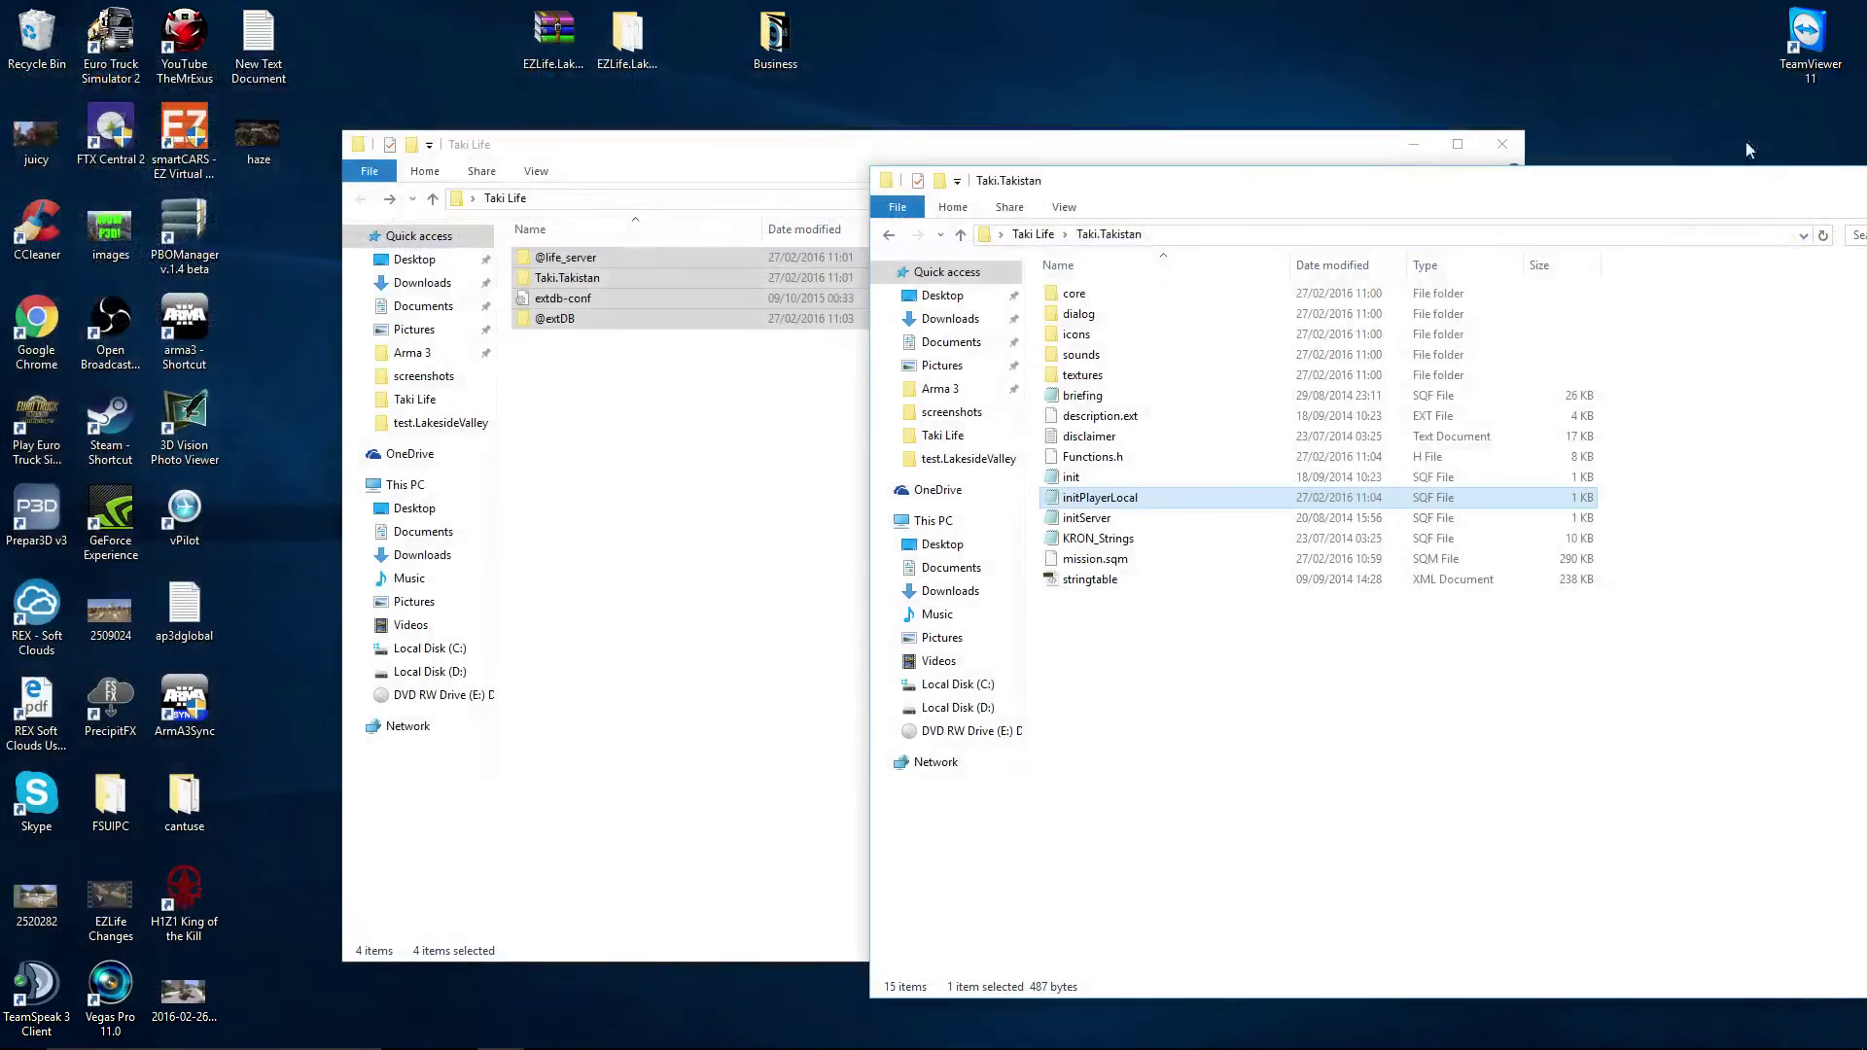
{"action": "left_click", "coordinate": [891, 238]}
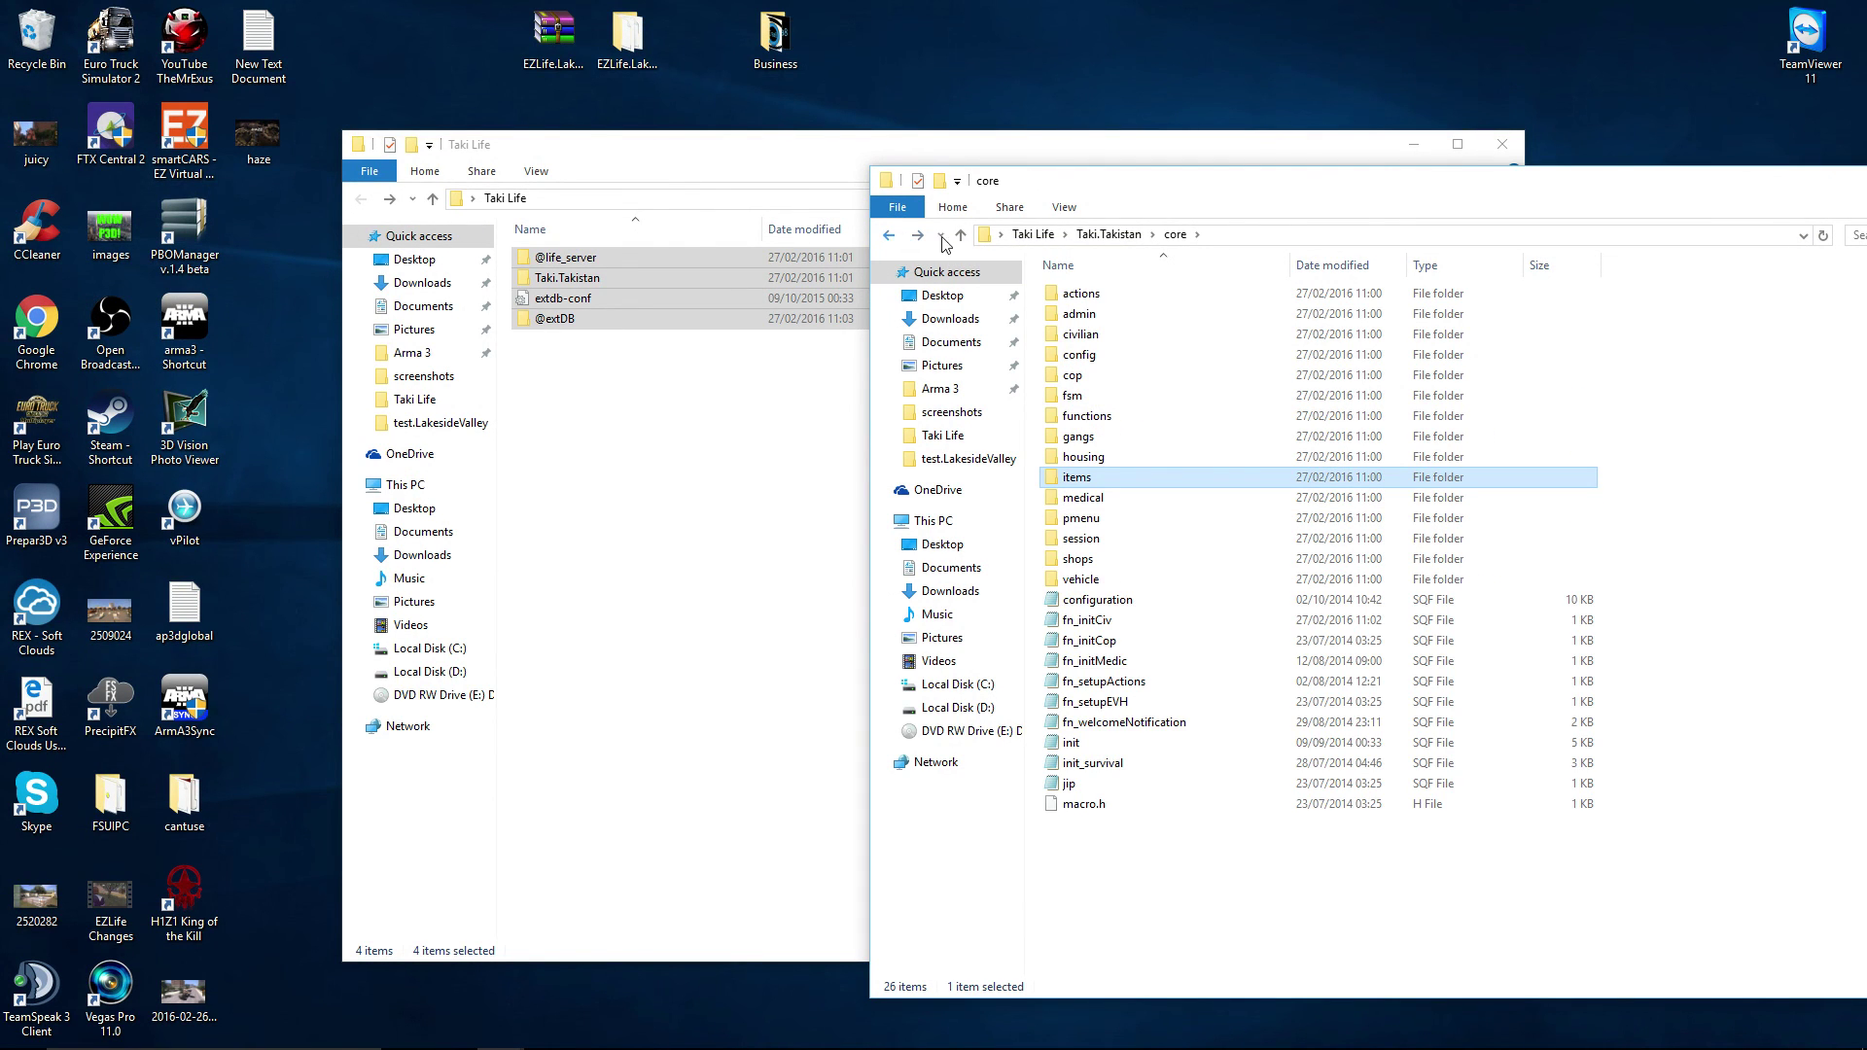
{"action": "left_click_drag", "start_coordinate": [1312, 191], "coordinate": [822, 160]}
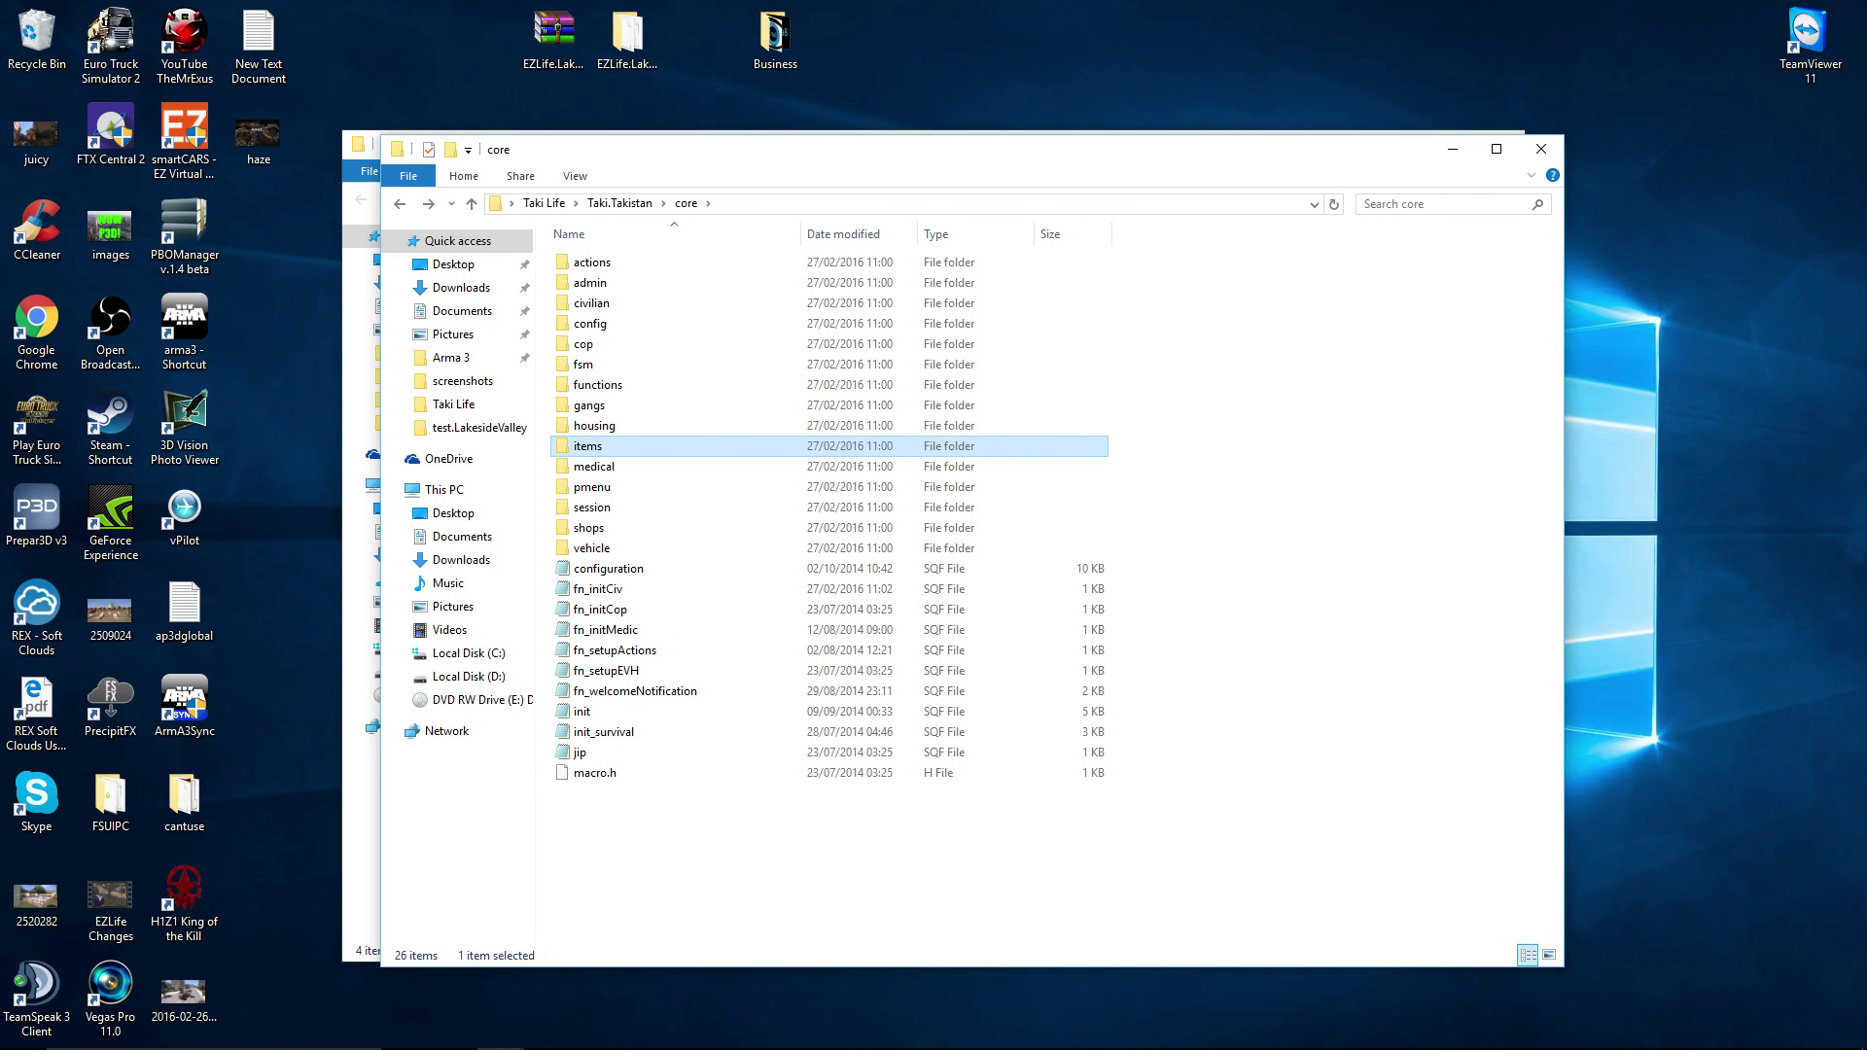
{"action": "left_click", "coordinate": [1542, 148]}
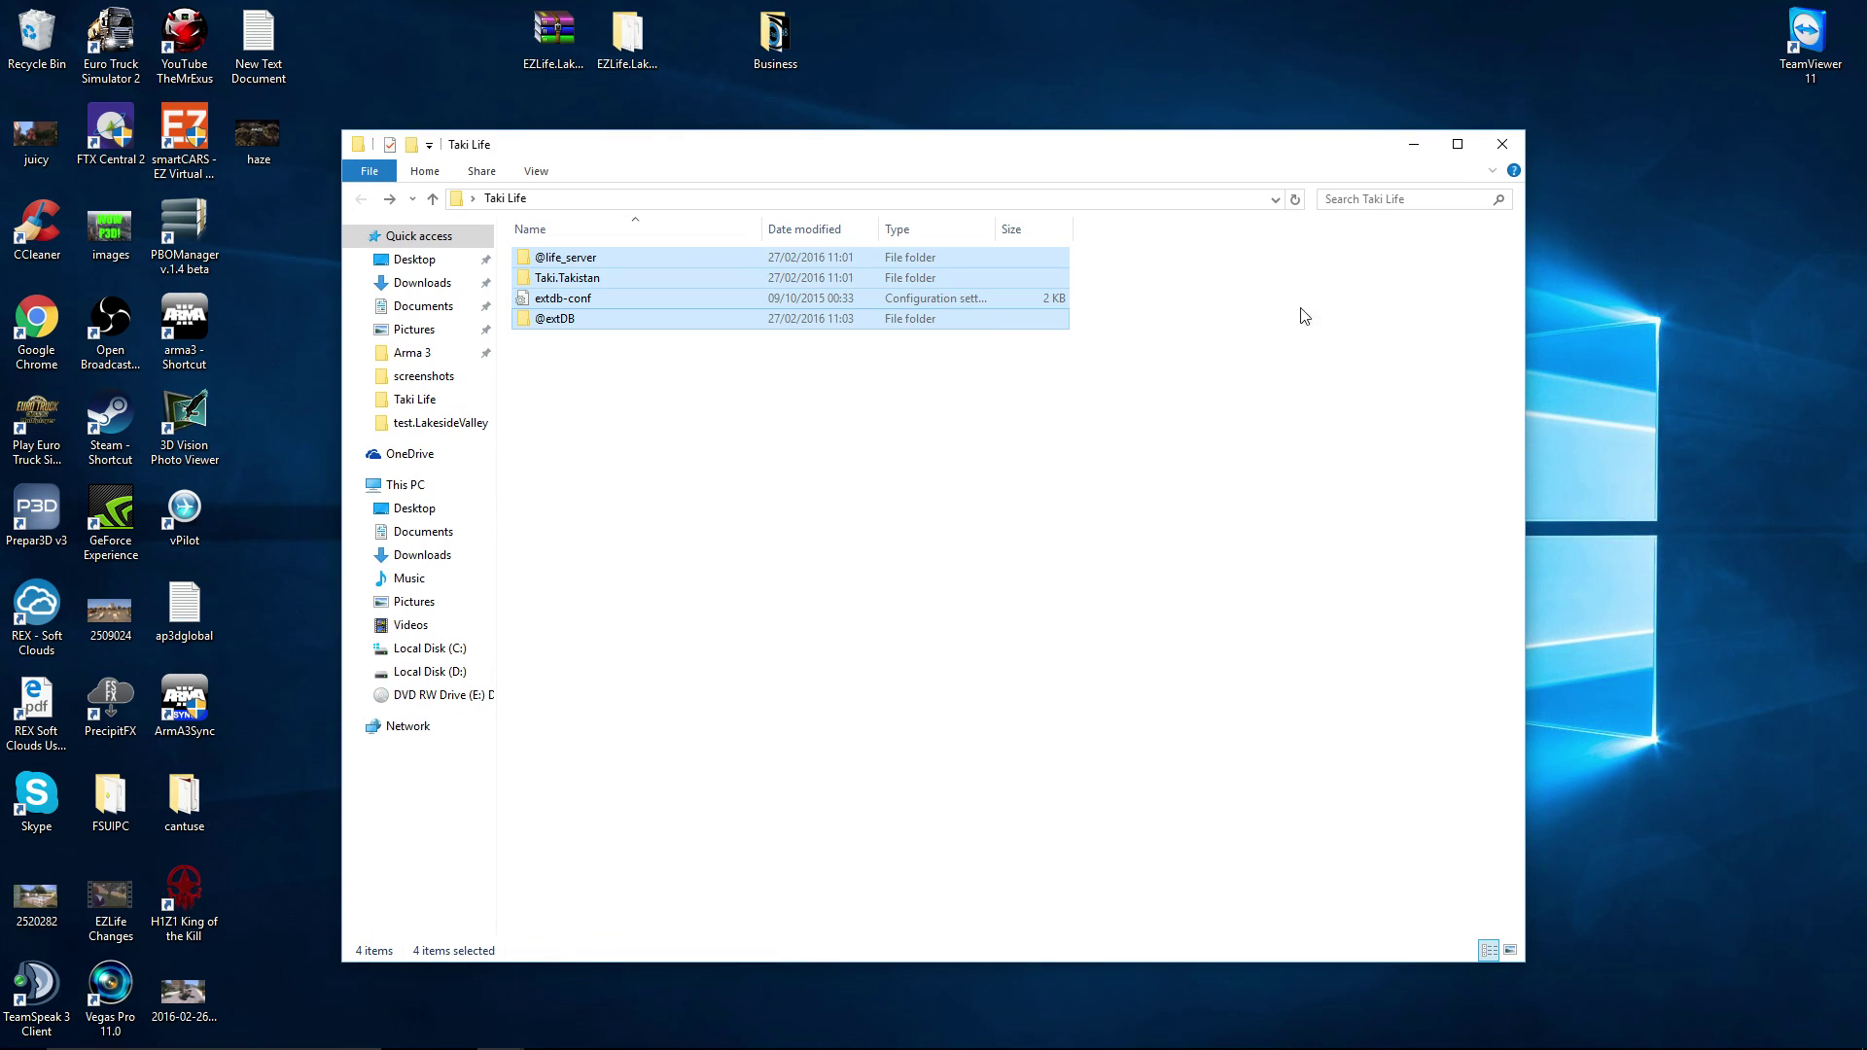
{"action": "left_click_drag", "start_coordinate": [654, 449], "coordinate": [681, 255]}
{"action": "right_click", "coordinate": [710, 331]}
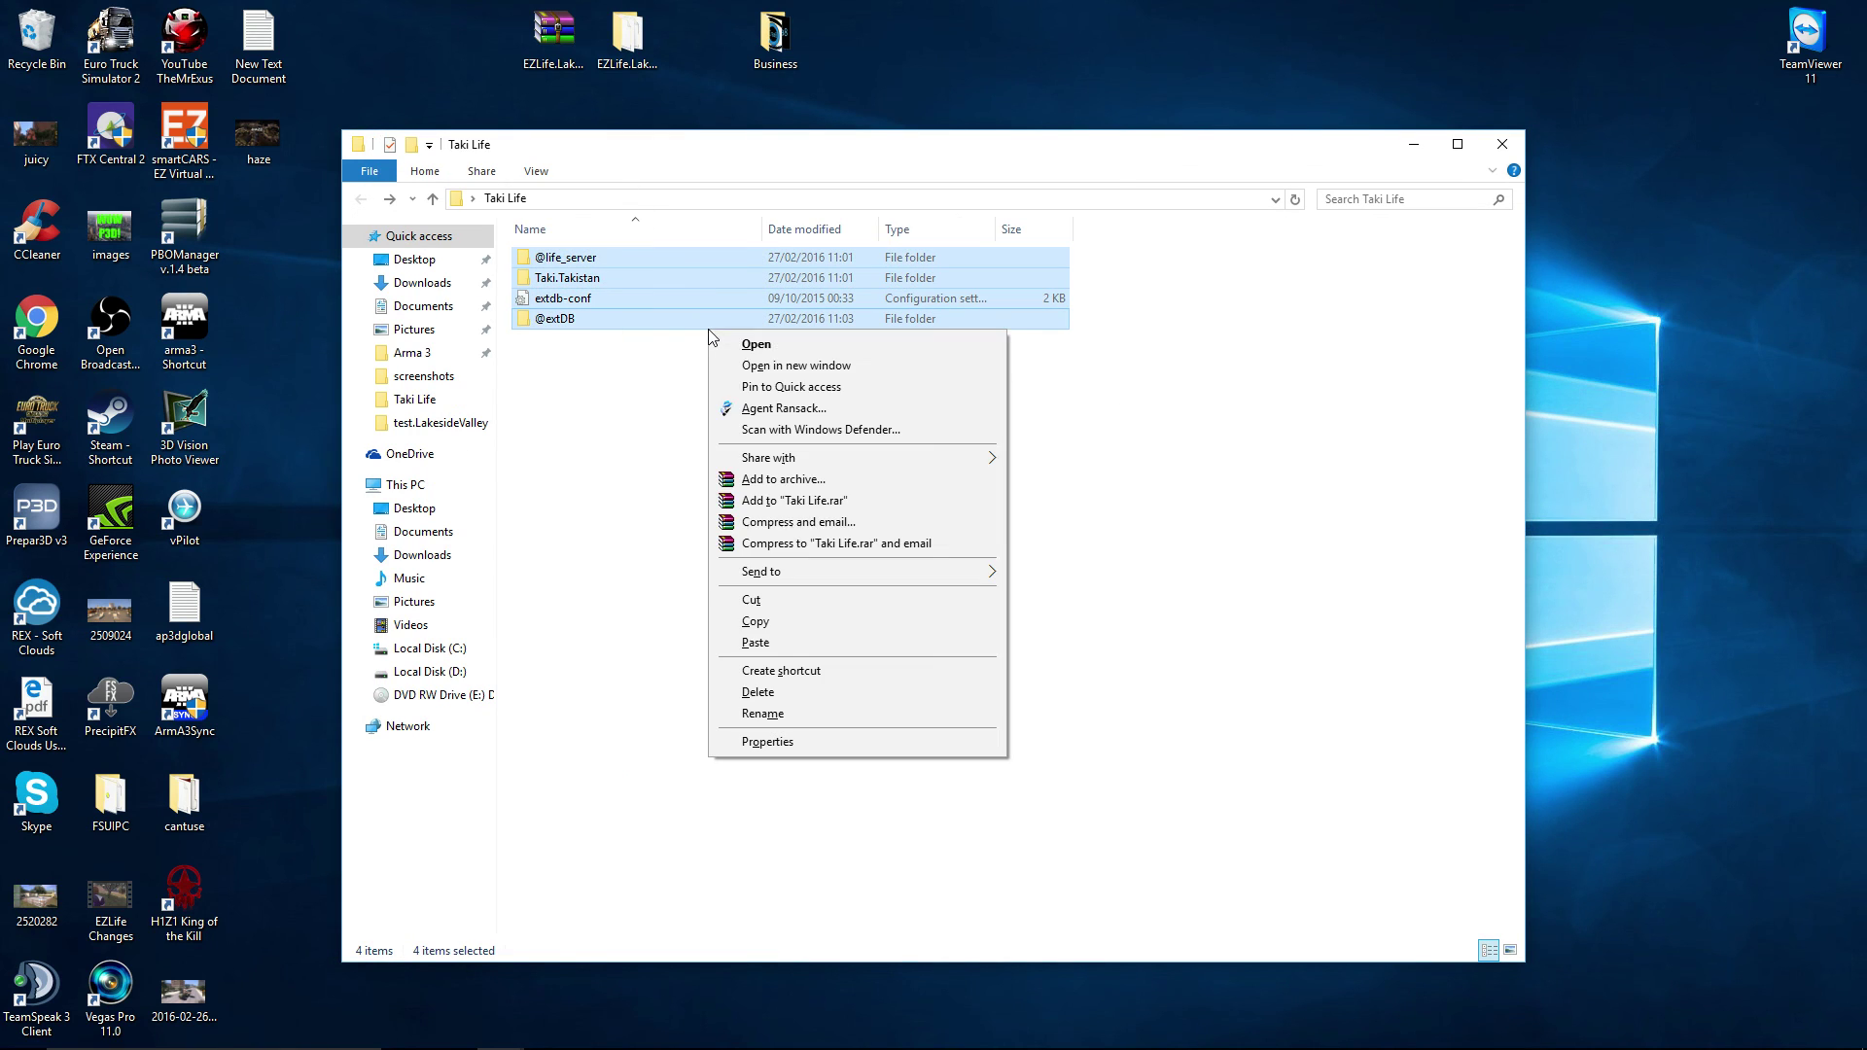
{"action": "left_click", "coordinate": [803, 480]}
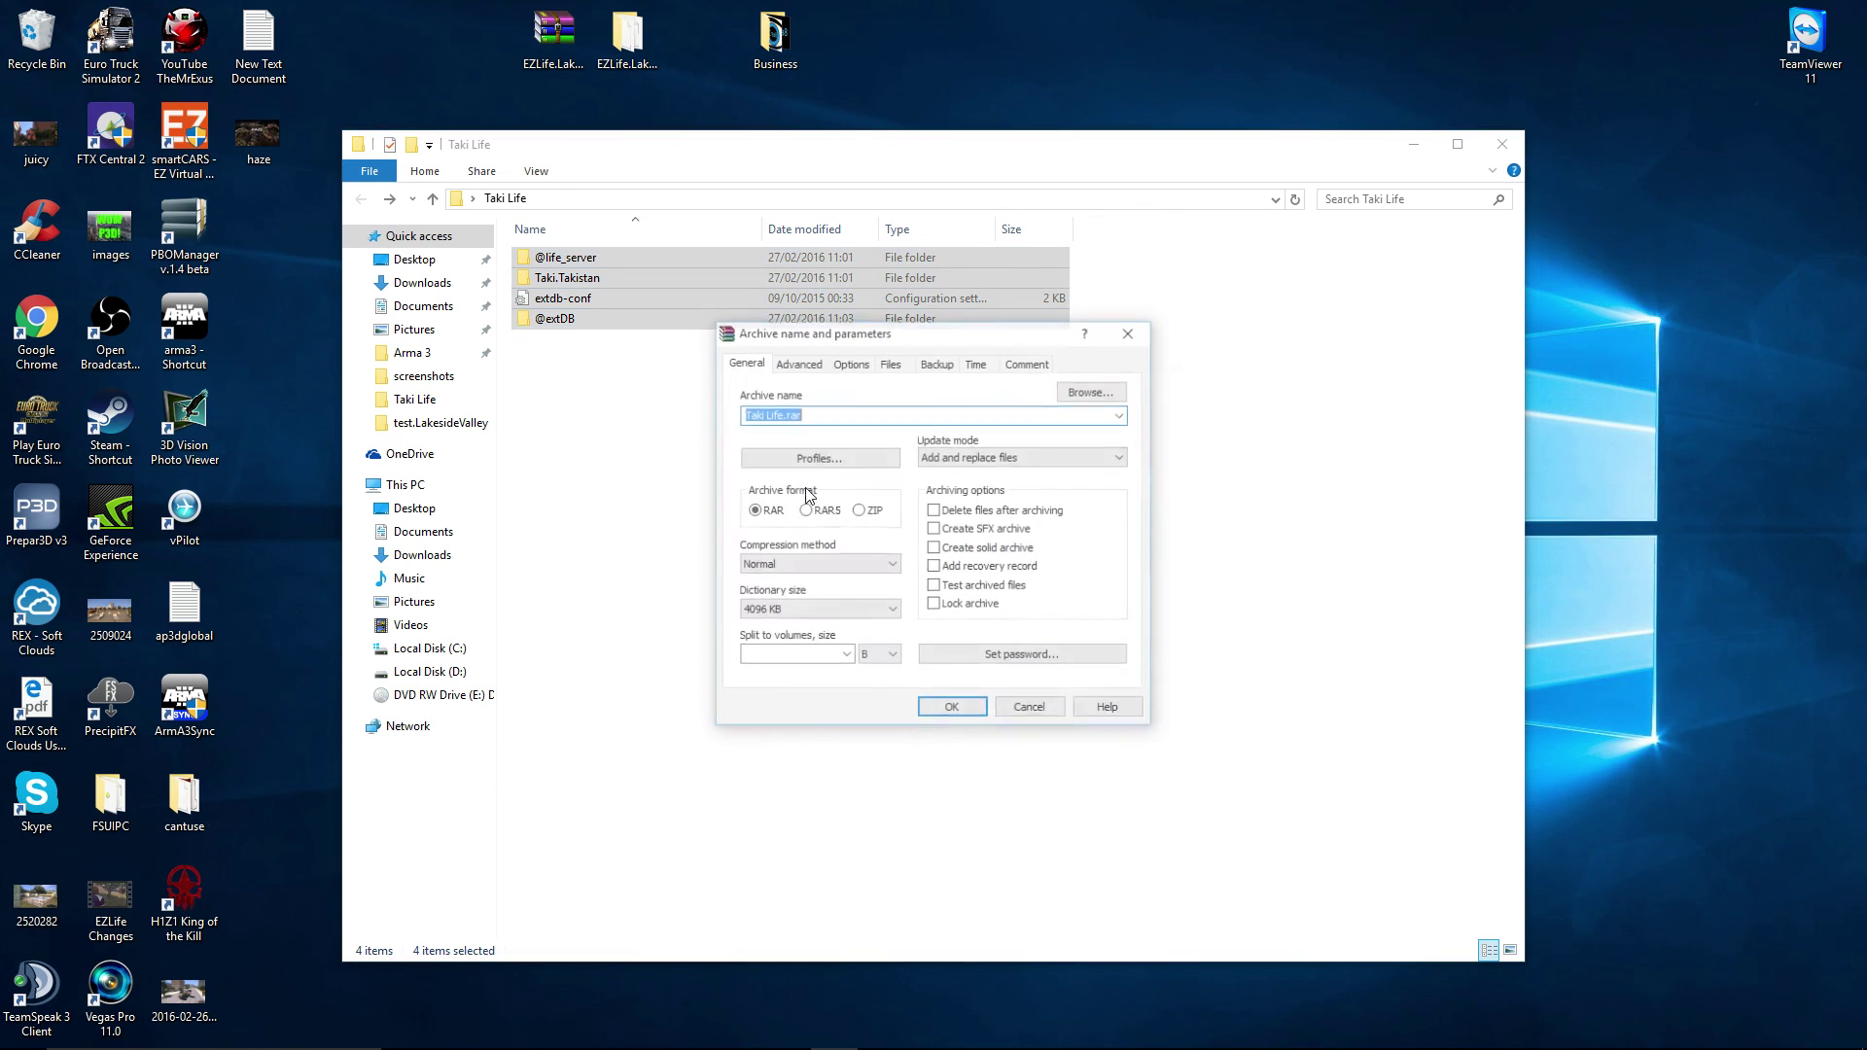
{"action": "left_click", "coordinate": [966, 707]}
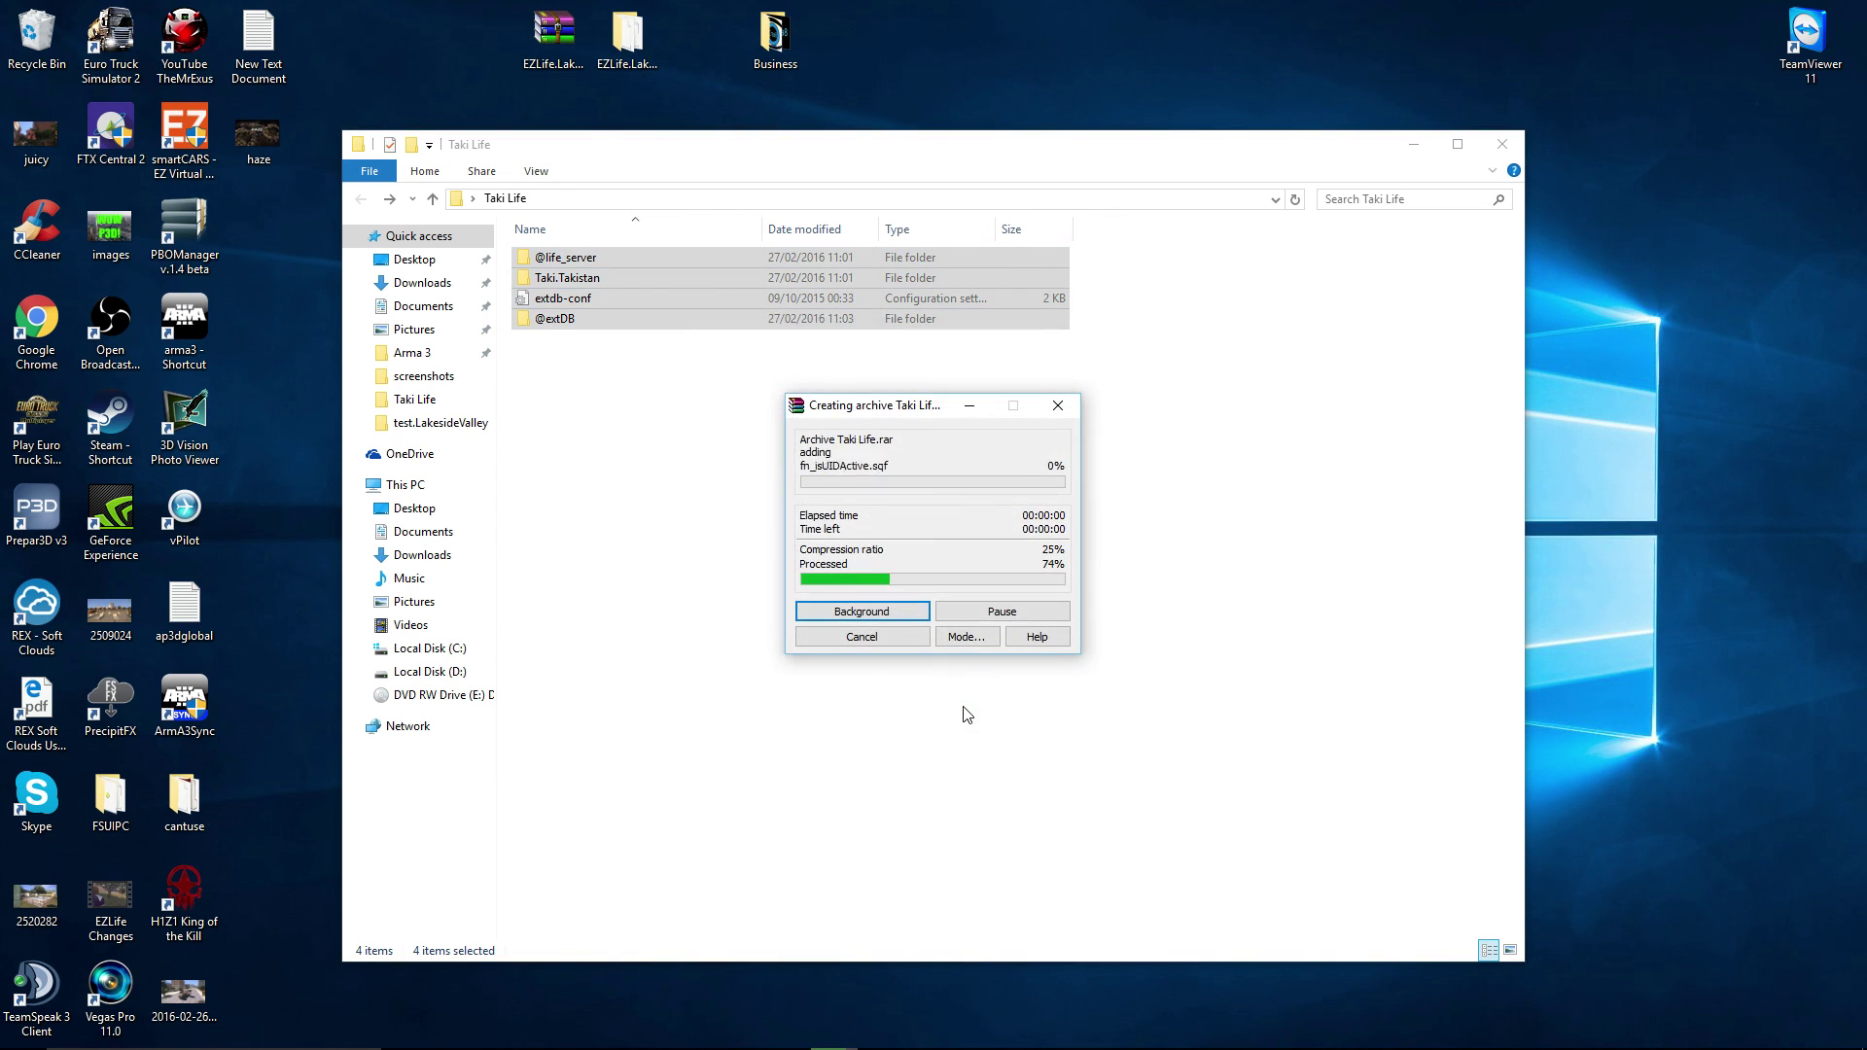
{"action": "left_click", "coordinate": [739, 481]}
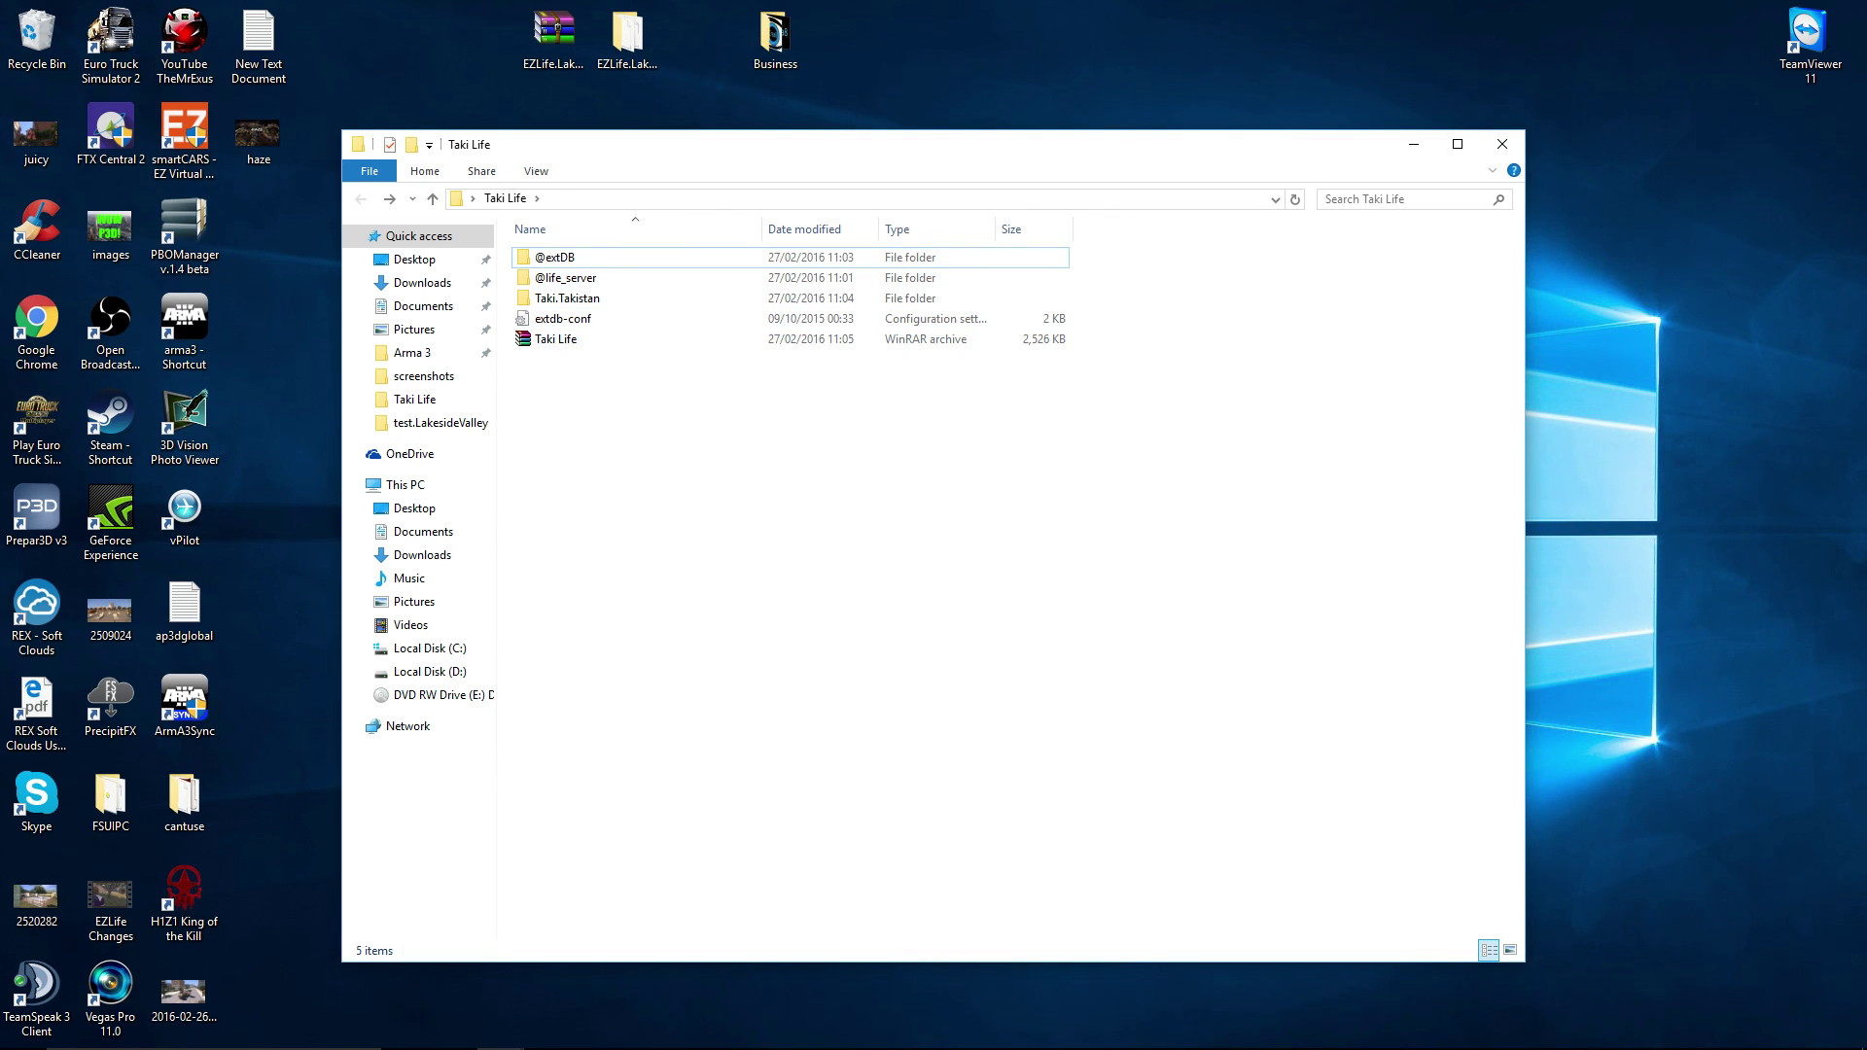